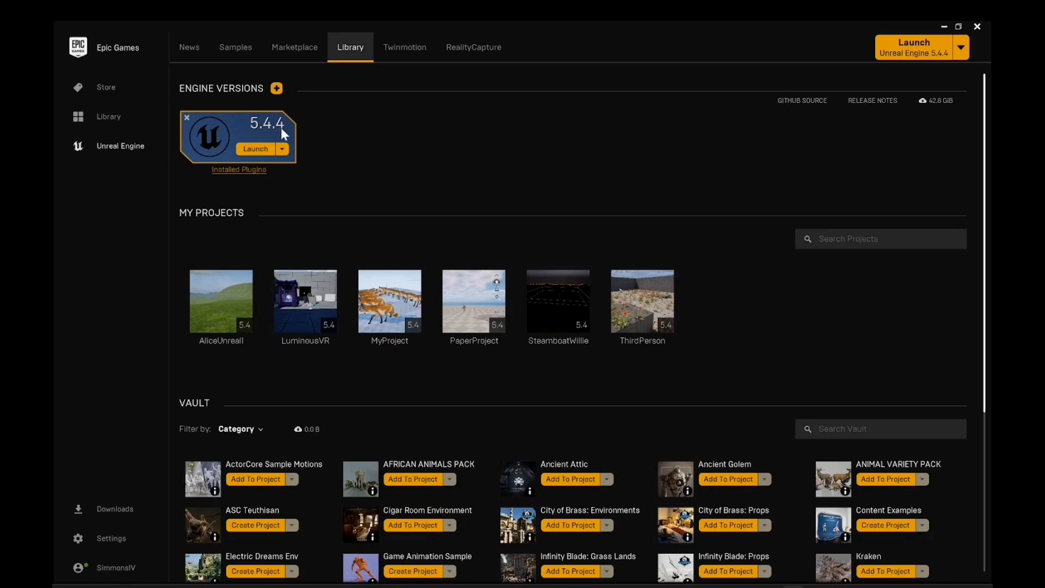
Review the Unreal Engine 5.4.4 installation options, covering Starter Content, Templates and Feature Packs and the Android target platform, and apply them
click(282, 149)
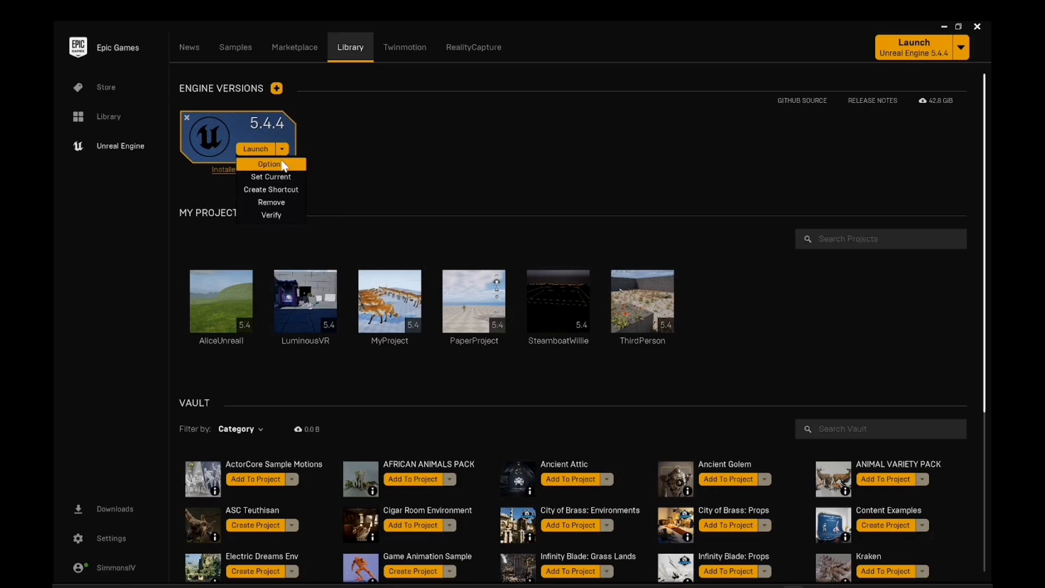
click(284, 165)
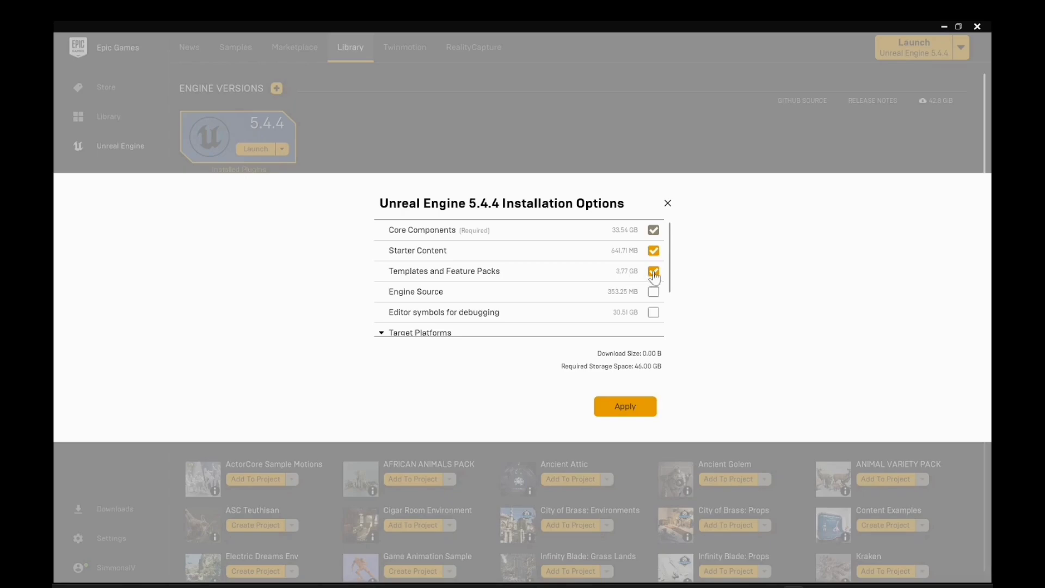
scroll(654, 305, down, 3)
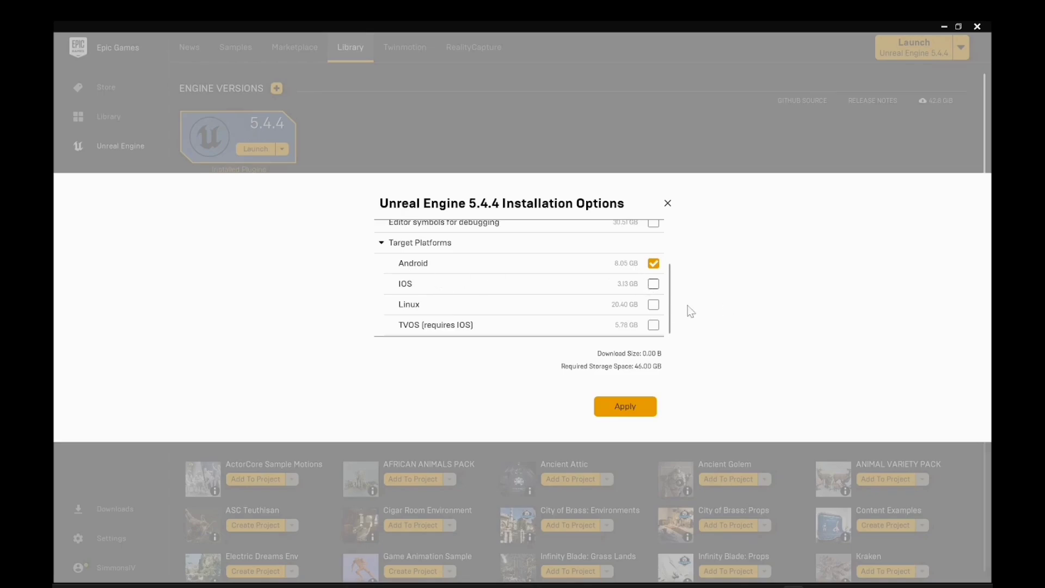
drag(671, 323, 670, 293)
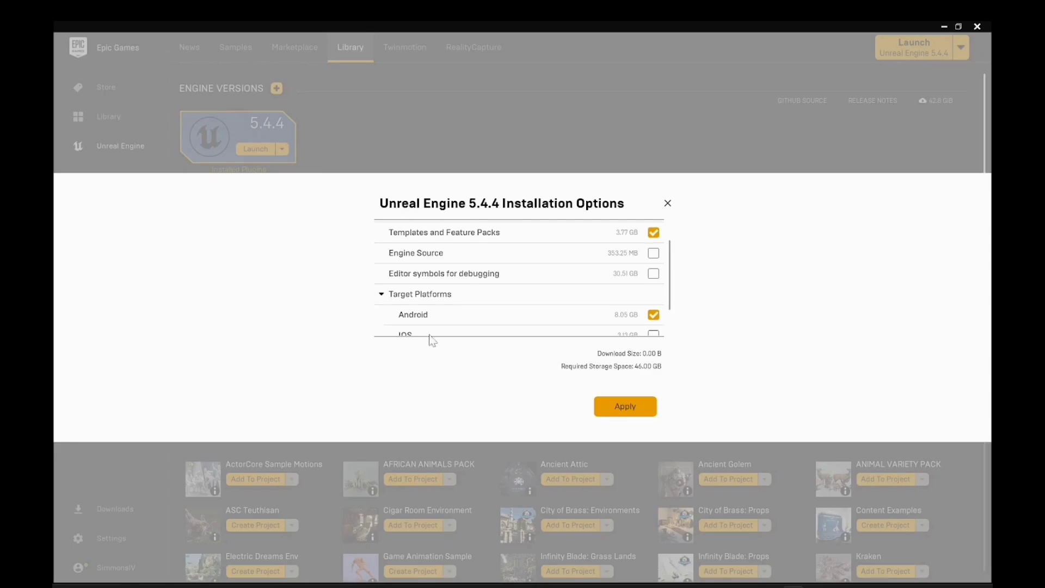
drag(670, 276, 669, 256)
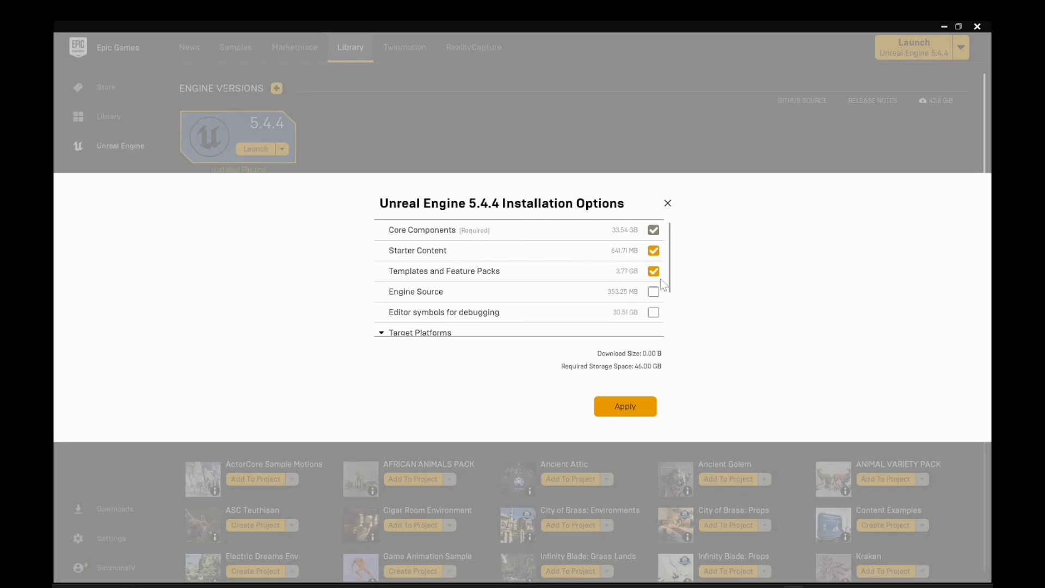
click(635, 409)
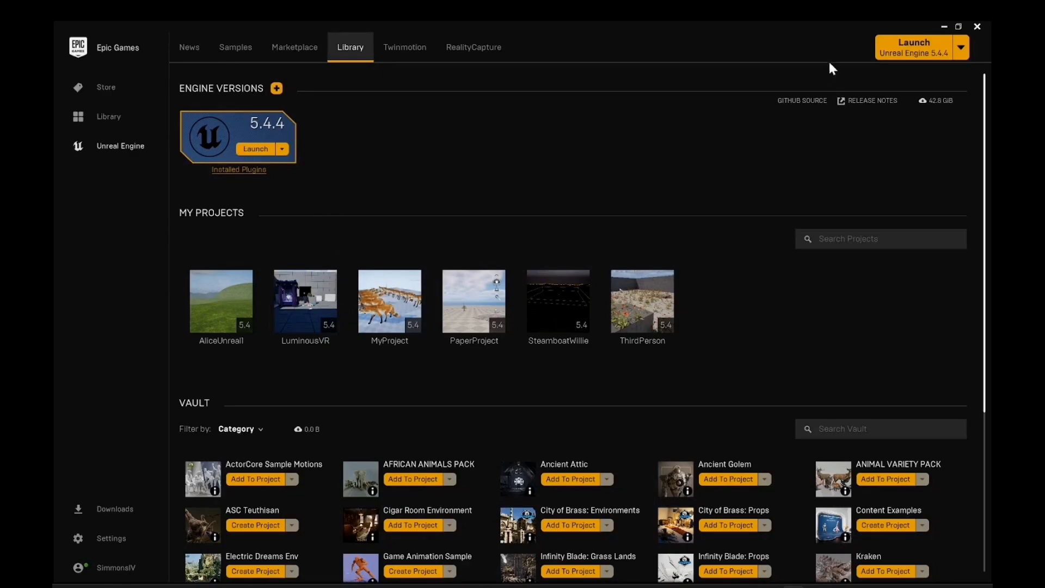
Launch Unreal Engine 5.4.4, select the Virtual Reality template from the Games category and read its description
click(901, 48)
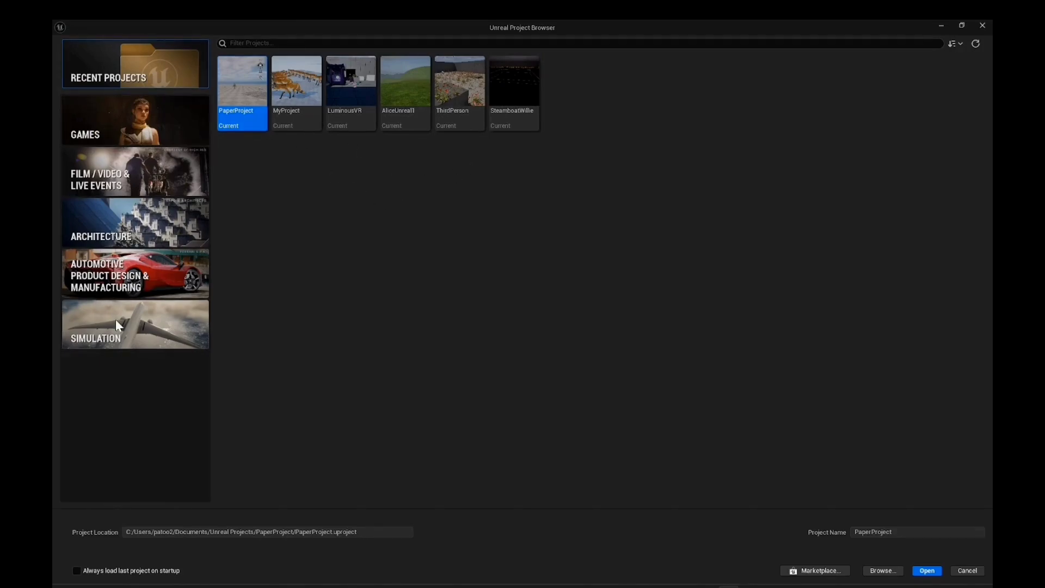
click(91, 126)
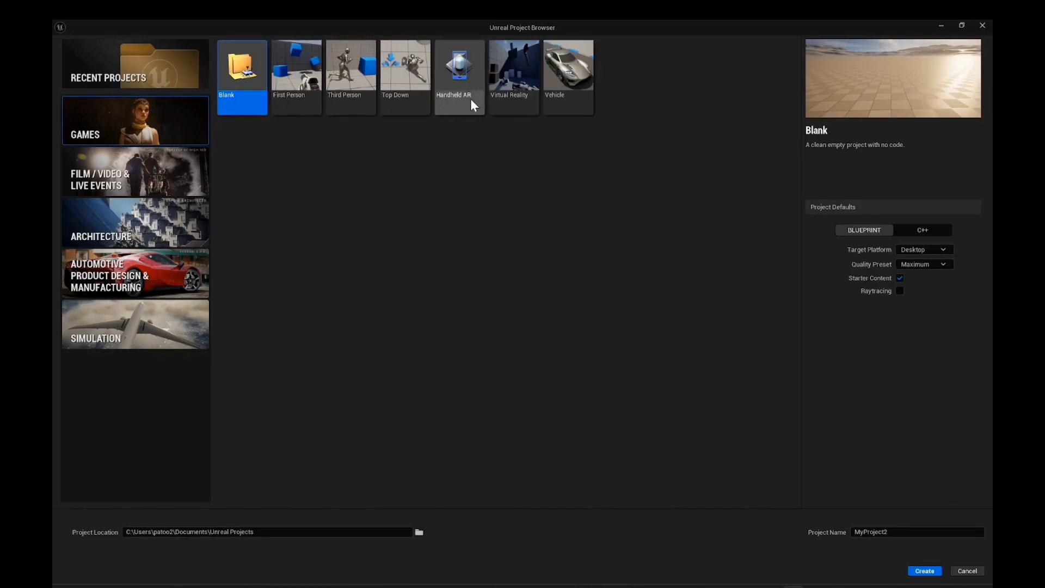
click(507, 82)
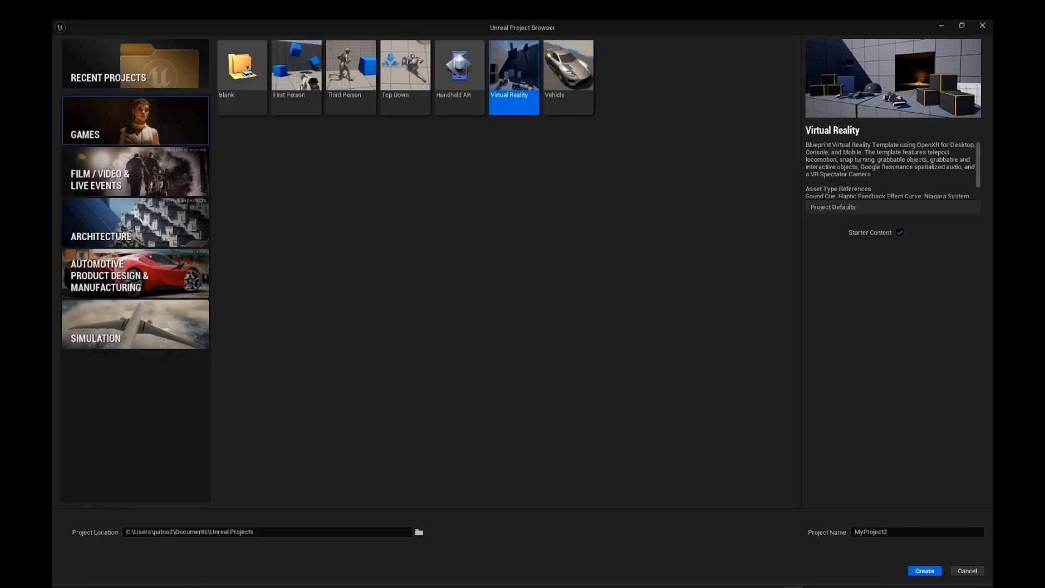
drag(977, 158, 976, 173)
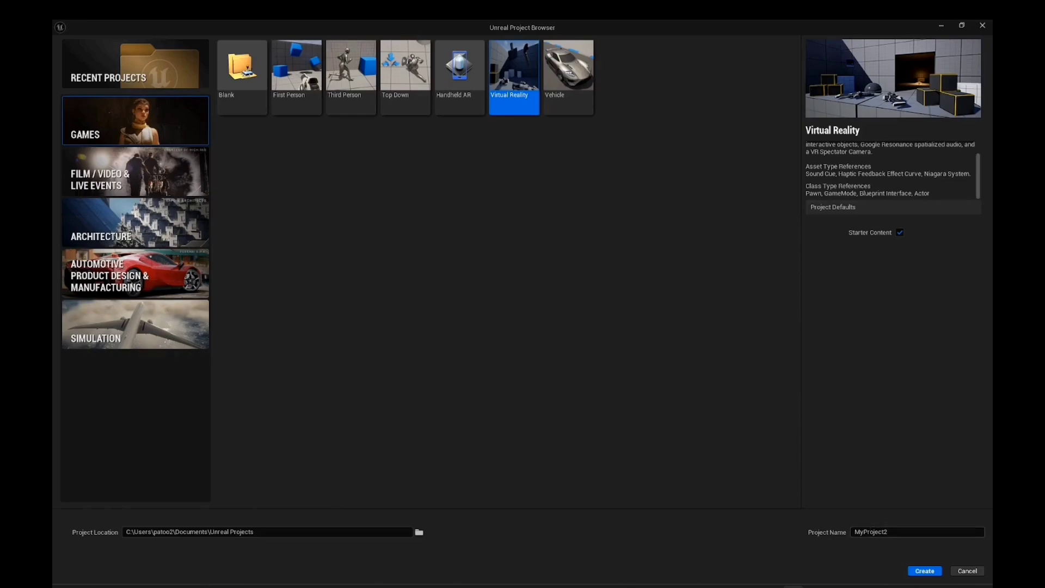
Name the new project VRPhobiaTest and create it
drag(893, 532, 853, 533)
text(VRPhobiaTest)
click(936, 573)
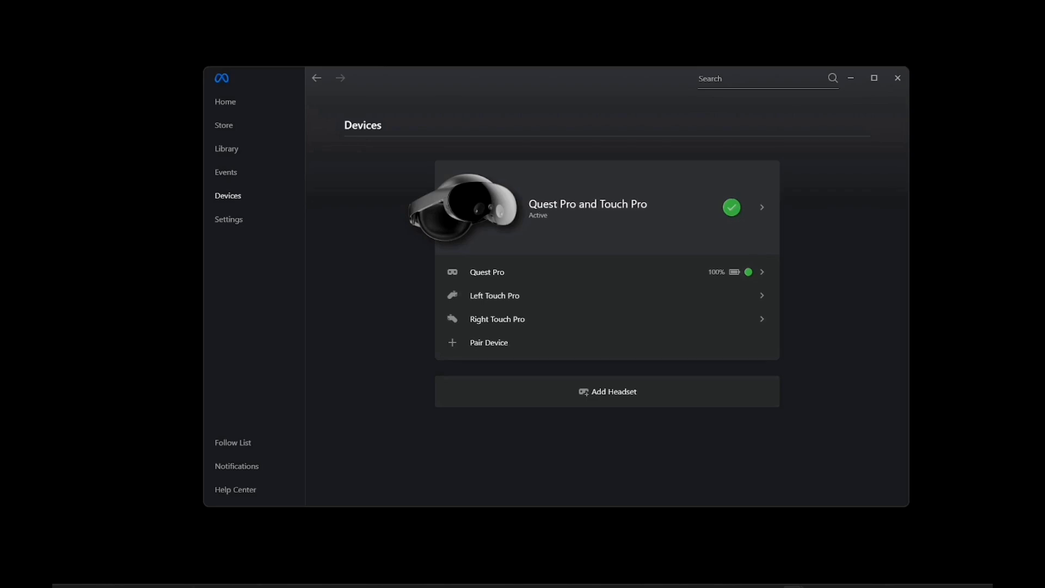
Switch to the Meta headset app to check the Quest Pro on its Devices page, and put the window away
drag(1044, 272, 655, 117)
click(846, 108)
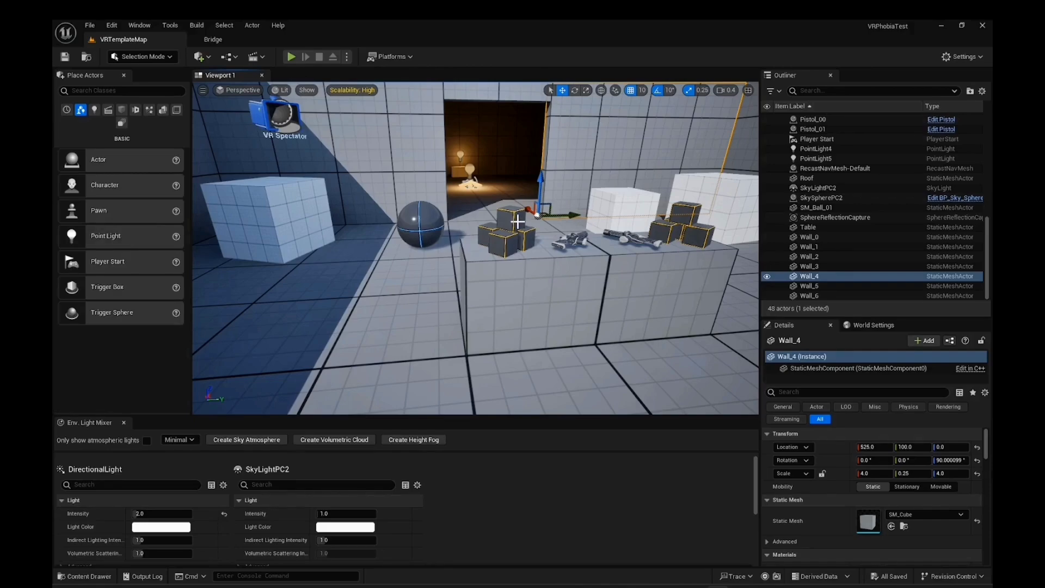
Look around the VR template room, viewing the table, doorway and walls from near and far
right_drag(538, 244, 213, 180)
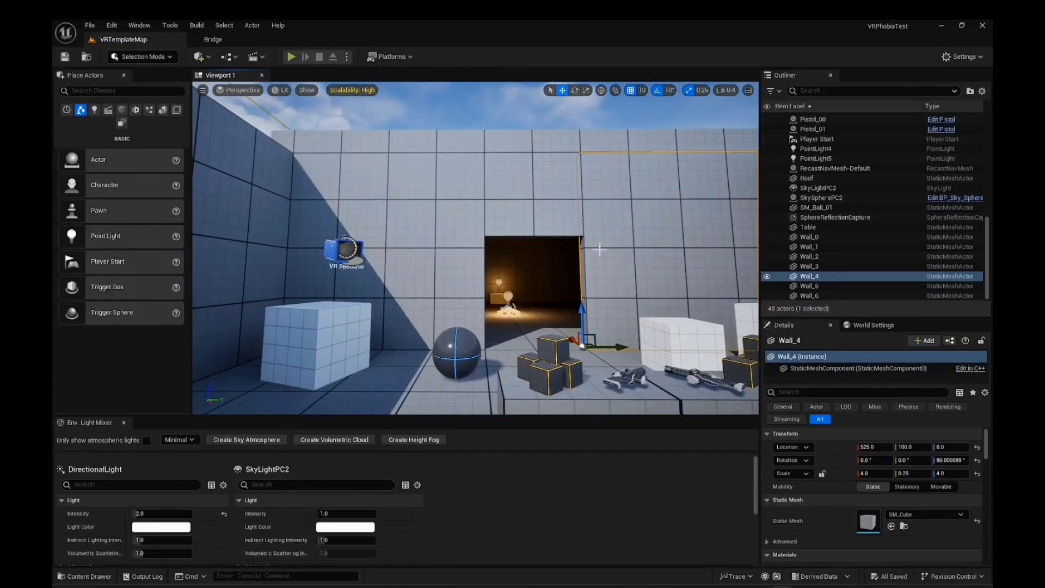
scroll(564, 309, up, 5)
scroll(565, 309, down, 2)
scroll(564, 309, down, 7)
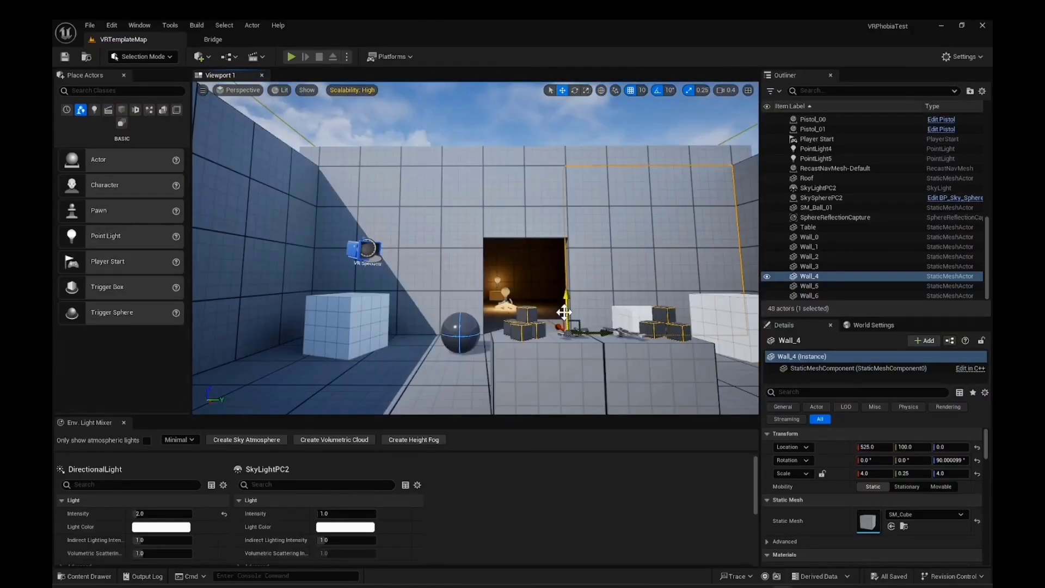
scroll(565, 312, up, 7)
scroll(565, 313, down, 3)
scroll(564, 312, down, 4)
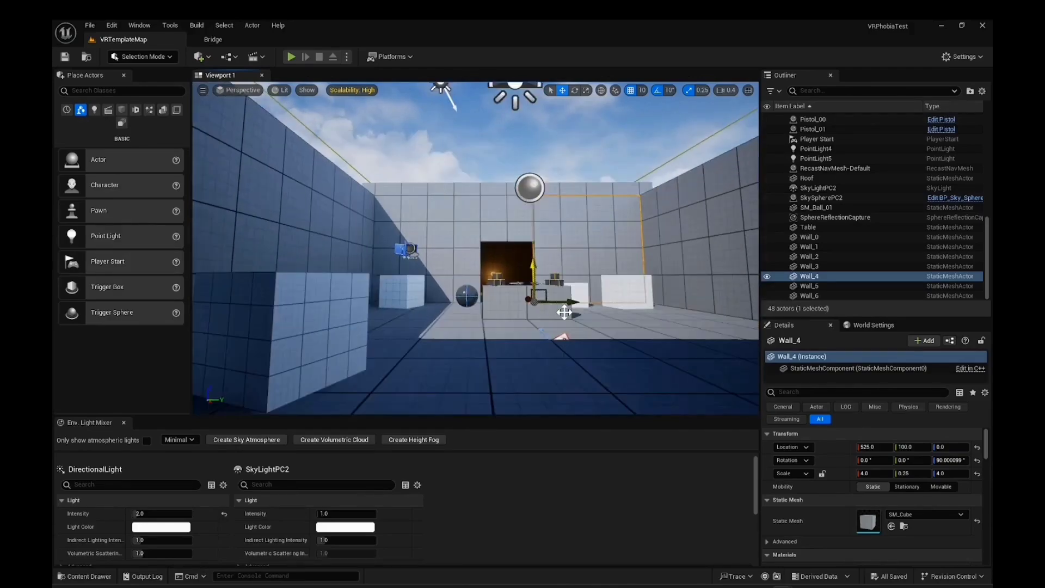
scroll(565, 312, up, 5)
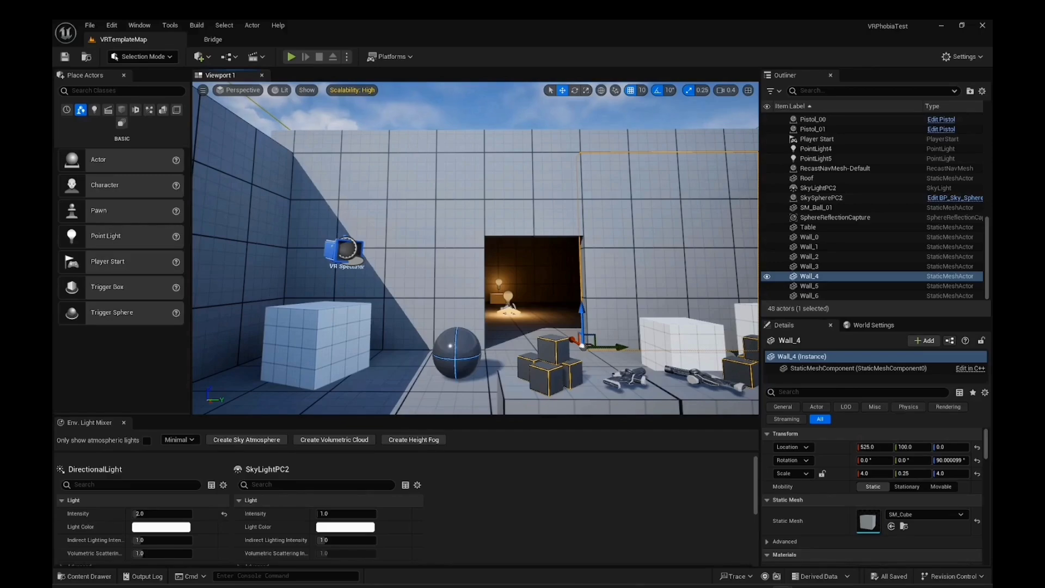
mouse_move(564, 312)
mouse_down()
mouse_move(564, 277)
mouse_move(501, 275)
mouse_move(496, 332)
mouse_move(561, 386)
mouse_move(561, 305)
mouse_move(560, 376)
mouse_move(569, 322)
mouse_up()
mouse_move(565, 311)
middle_down()
mouse_move(565, 187)
mouse_move(565, 349)
mouse_move(564, 321)
middle_up()
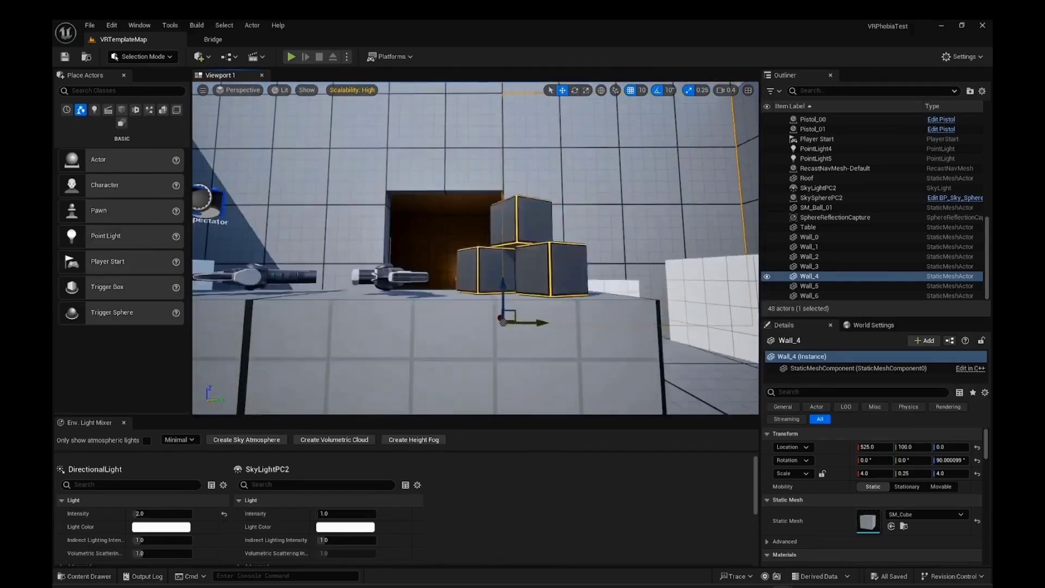
Fly through the level in all directions around the table with the pistols and grabbable cubes
key(e)
right_drag(564, 321, 563, 343)
key(s)
key(a)
key(w)
key(d)
key(s)
key(w)
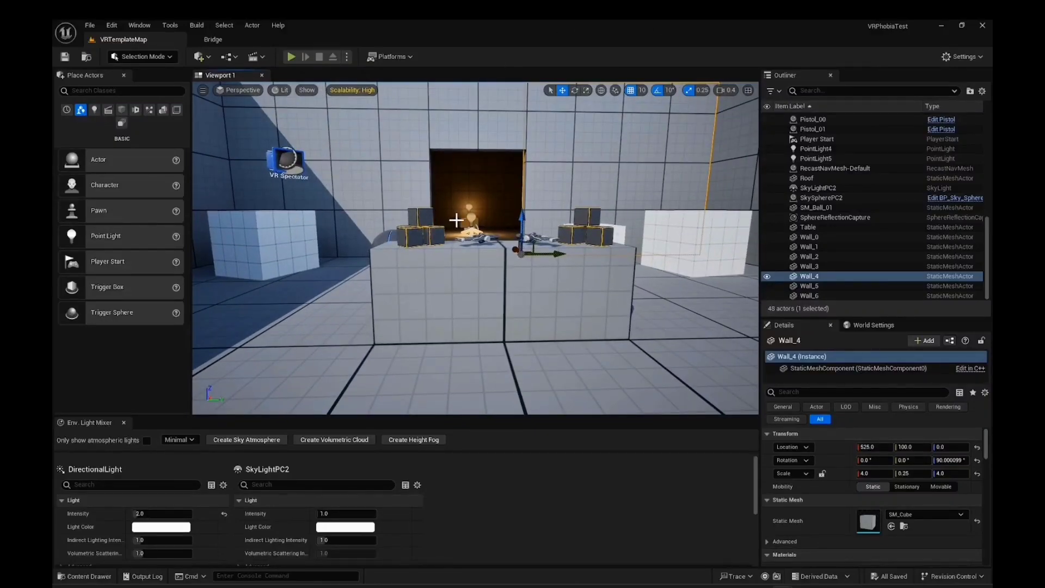
key(s)
right_drag(456, 221, 456, 251)
key(w)
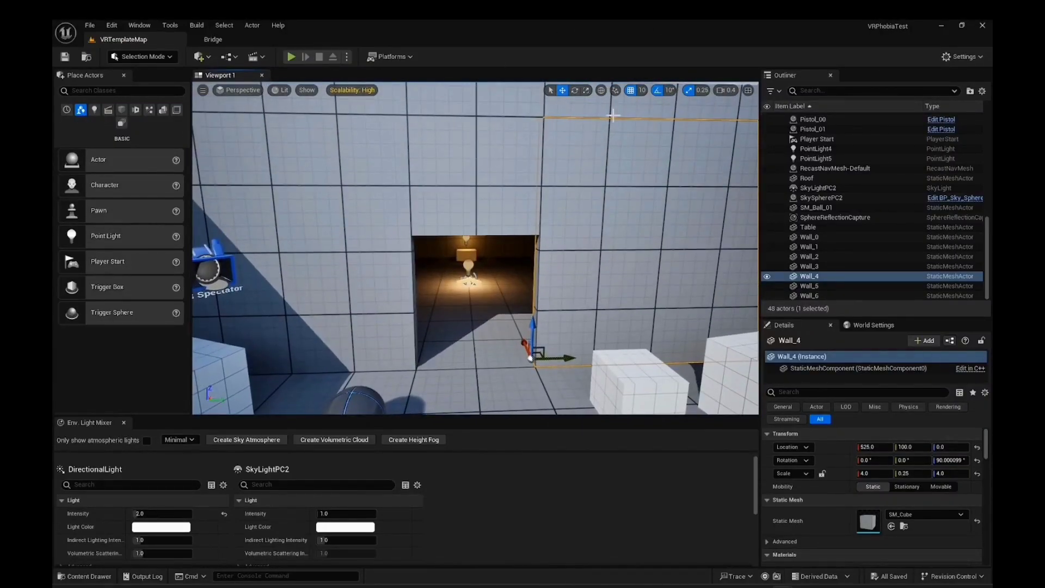
Open the camera speed setting and try faster and slower flight speeds in the room, returning to 0.4
click(726, 90)
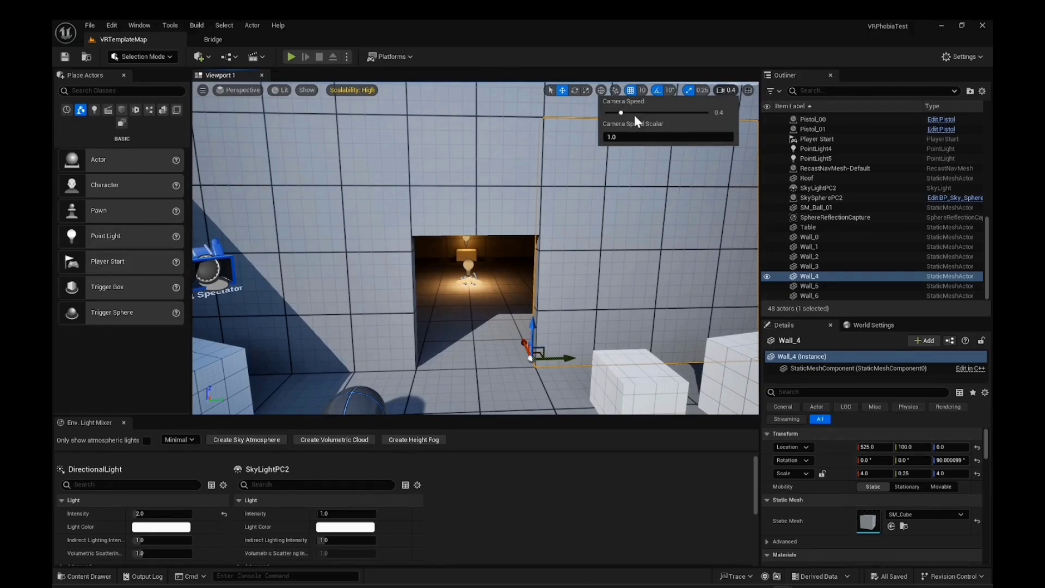
click(590, 232)
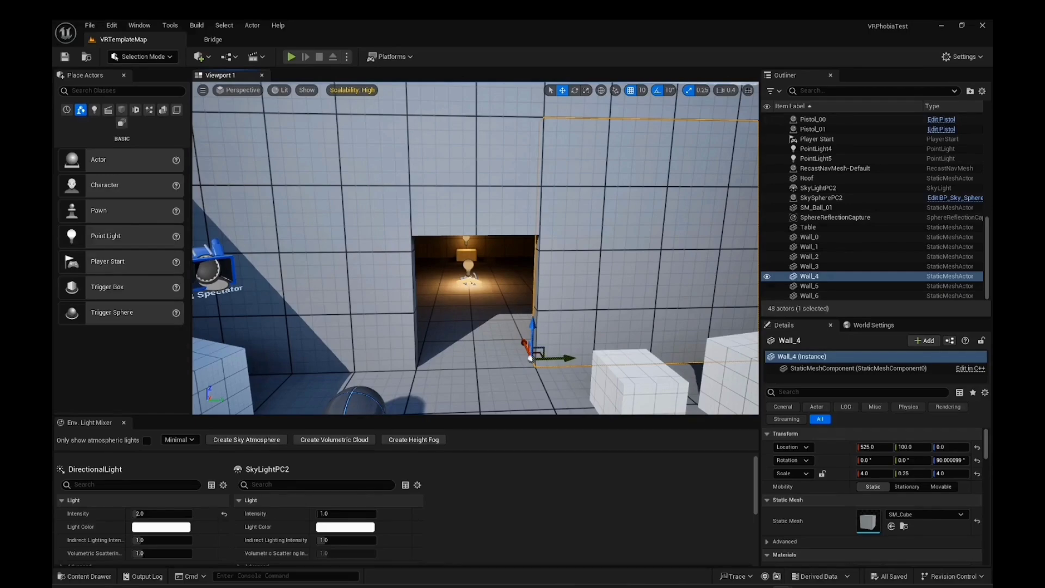
key(s)
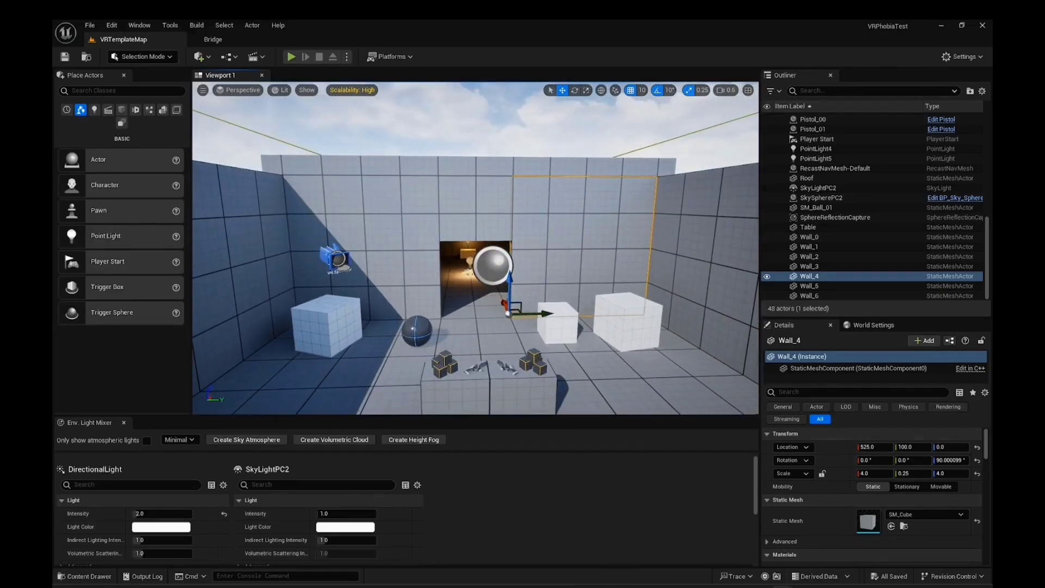
scroll(476, 249, up, 4)
key(w)
key(s)
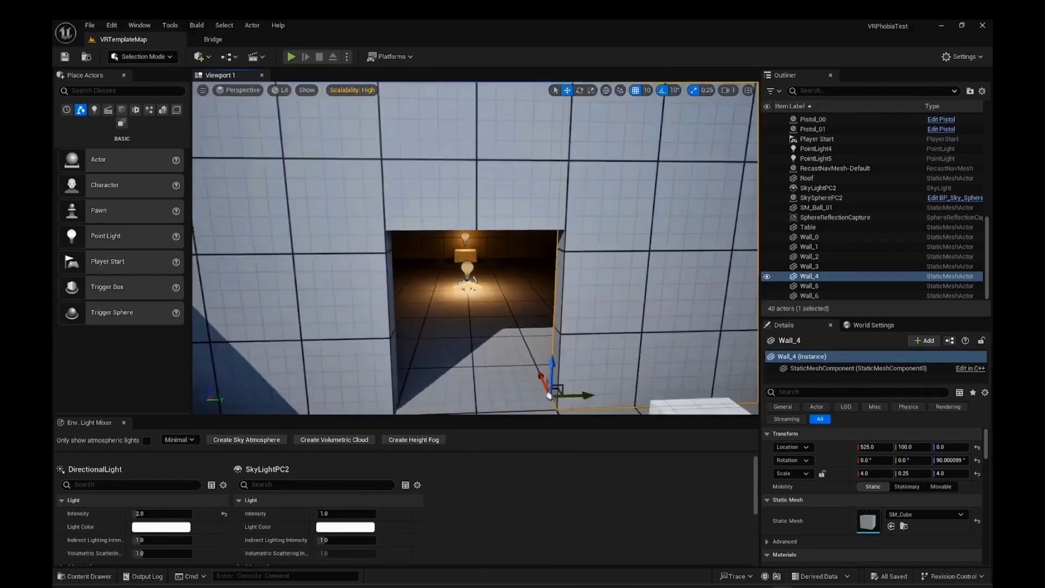
key(s)
scroll(476, 249, down, 4)
key(w)
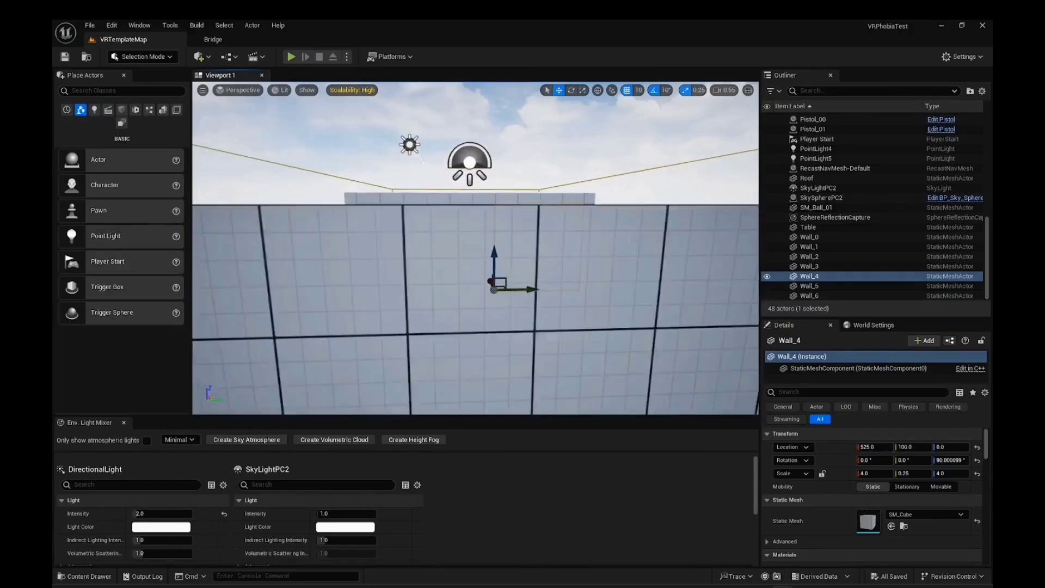
key(w)
scroll(476, 249, down, 2)
scroll(475, 248, down, 5)
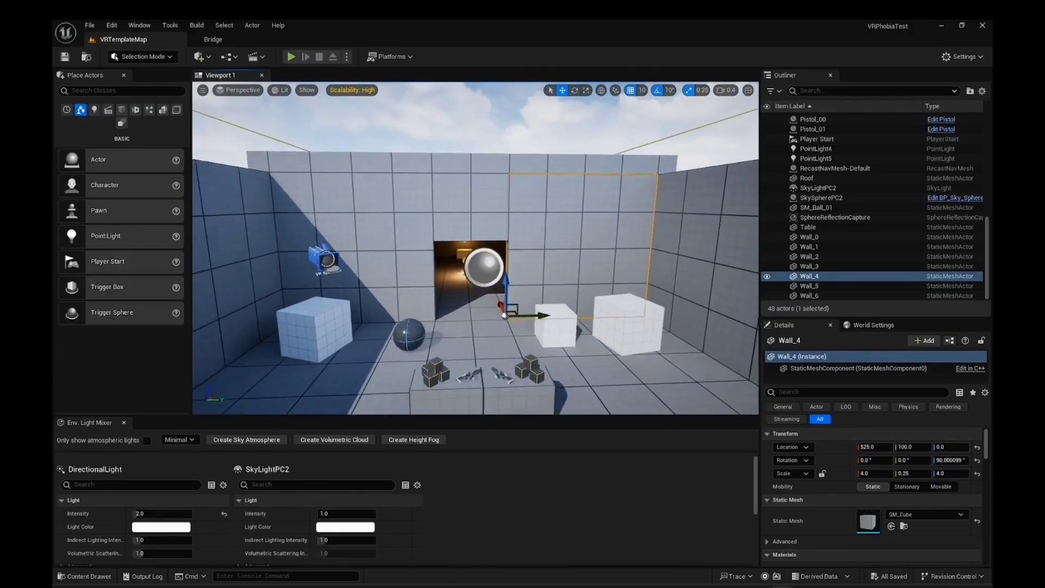
scroll(476, 248, up, 8)
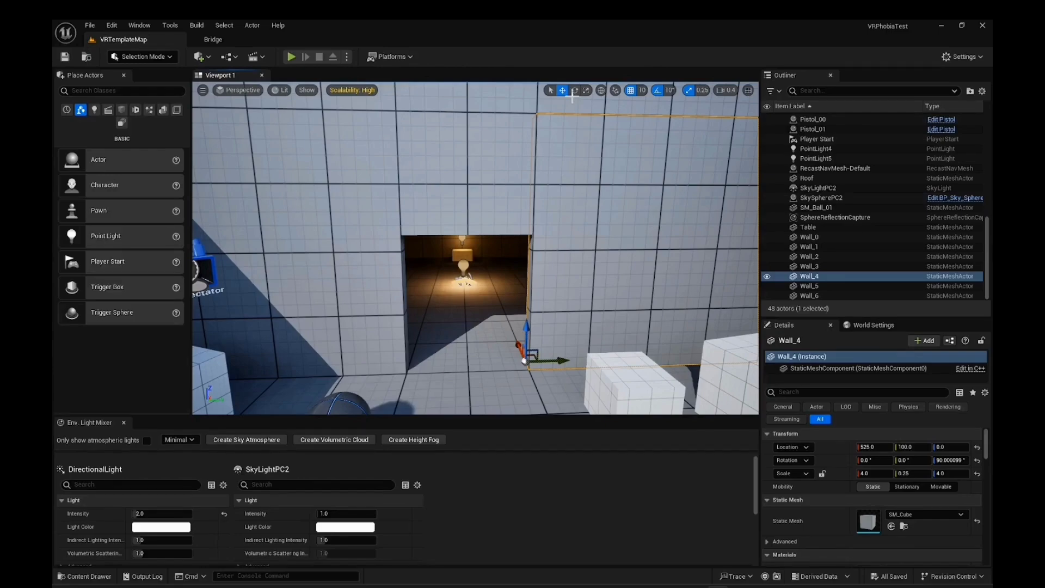
Test-play the level in the selected viewport, stop it, and run it in VR Preview before ending the session
click(291, 57)
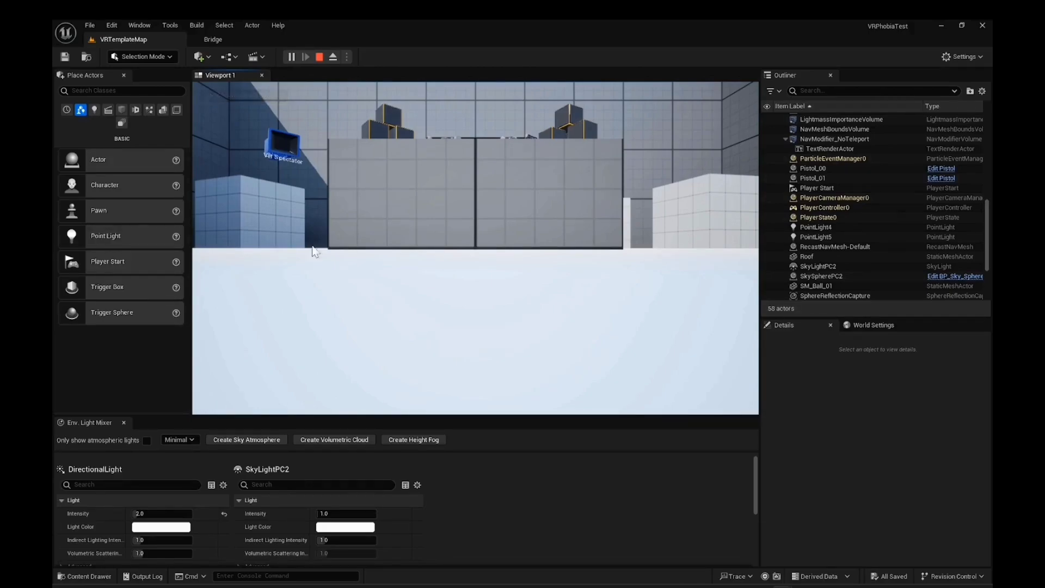
click(319, 56)
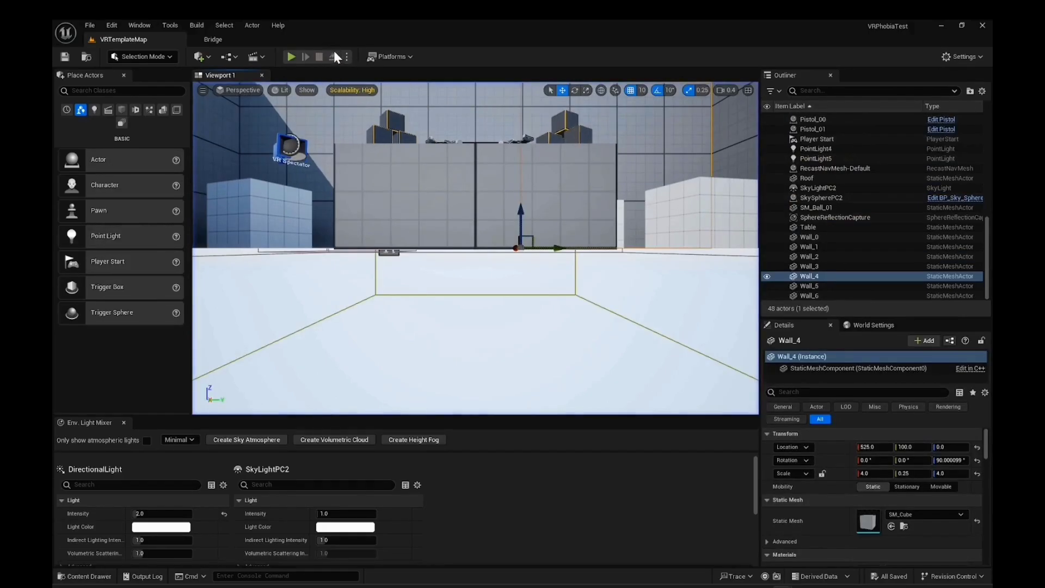
click(346, 57)
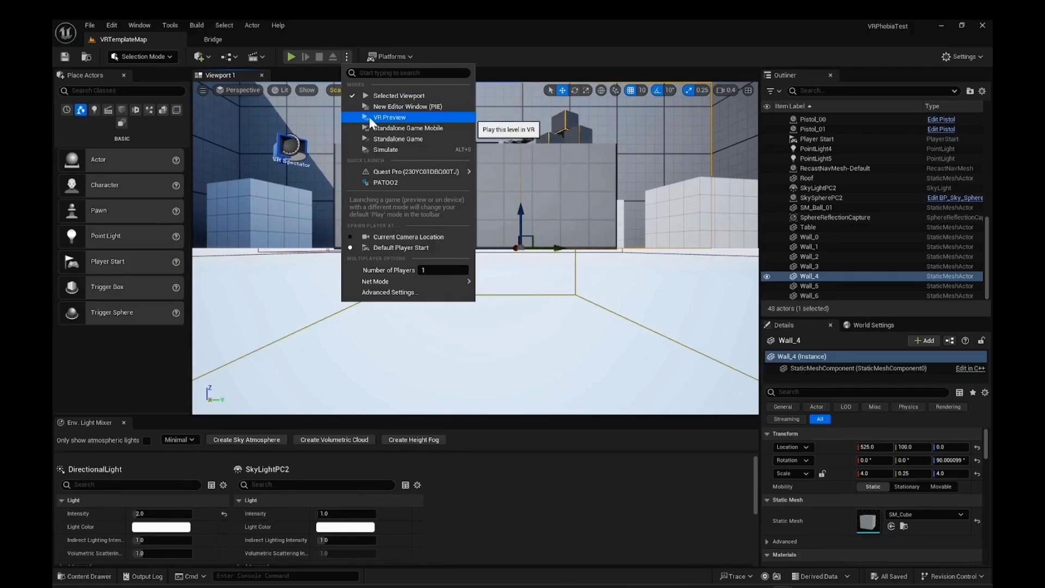
click(390, 116)
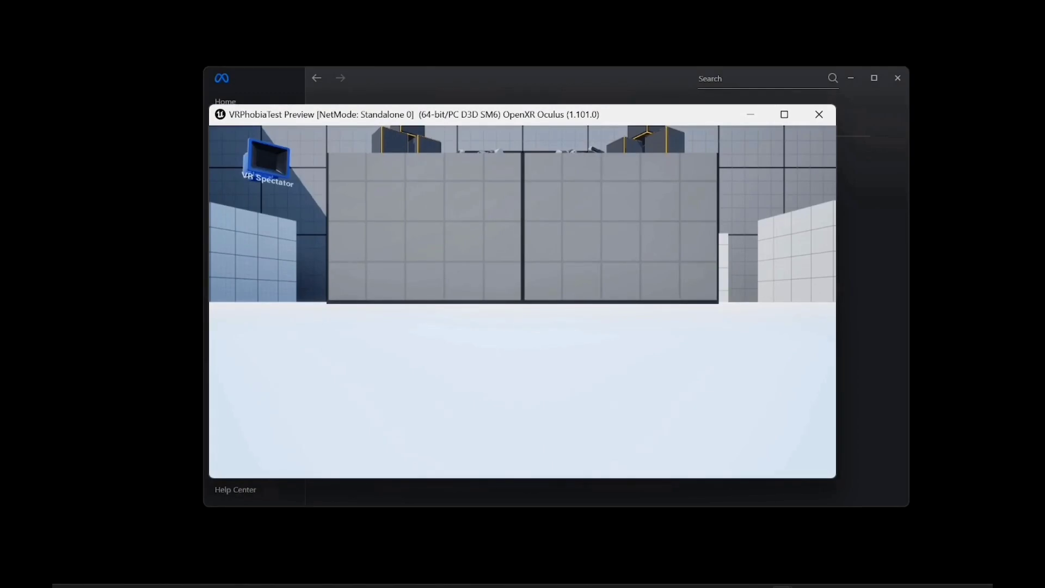
key(Escape)
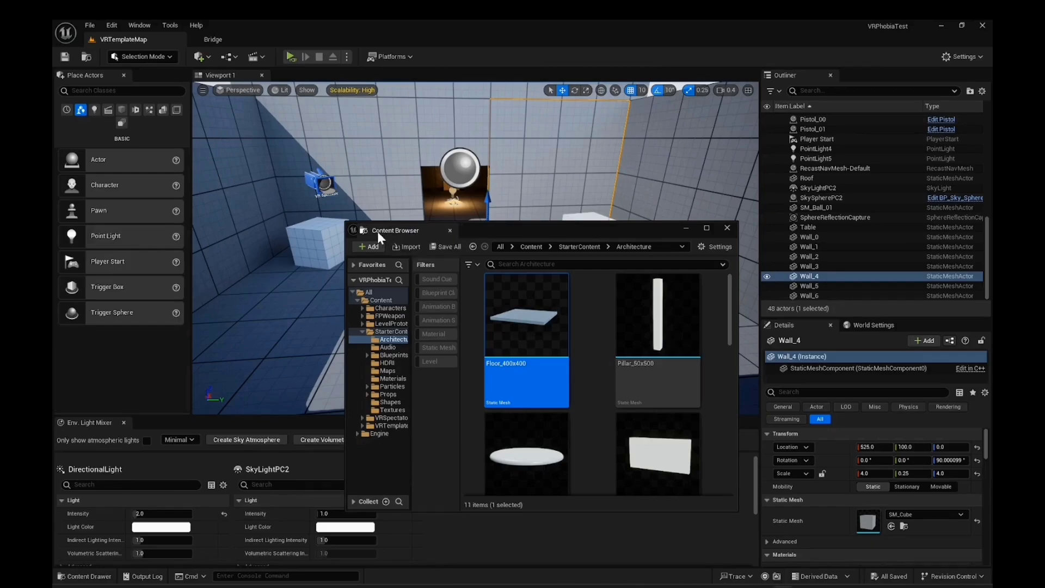
Dock the Content Browser below the viewport ahead of the Env. Light Mixer, bring it to the front and adjust its height
drag(378, 231, 148, 430)
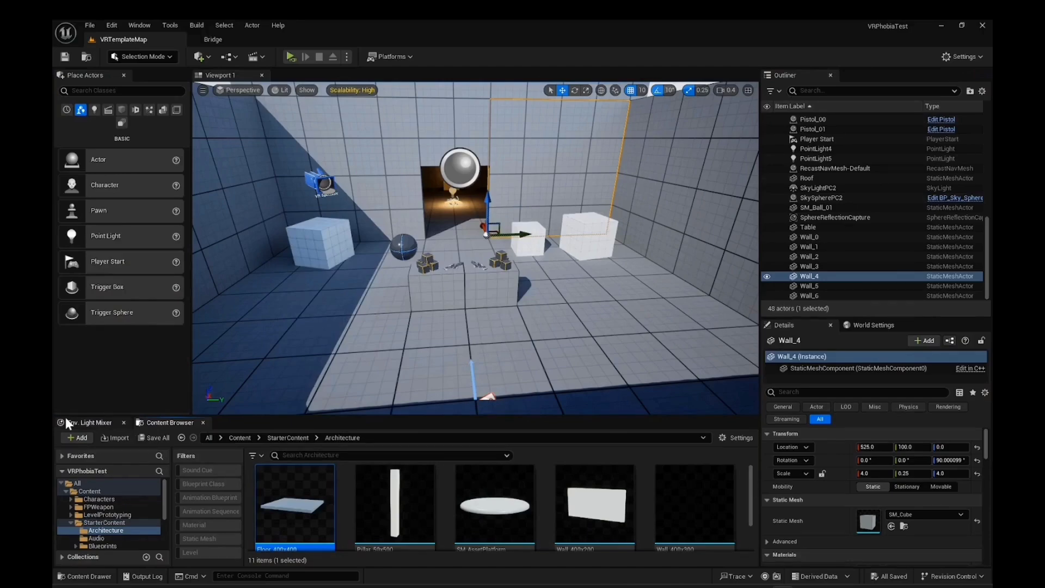
drag(87, 423, 152, 428)
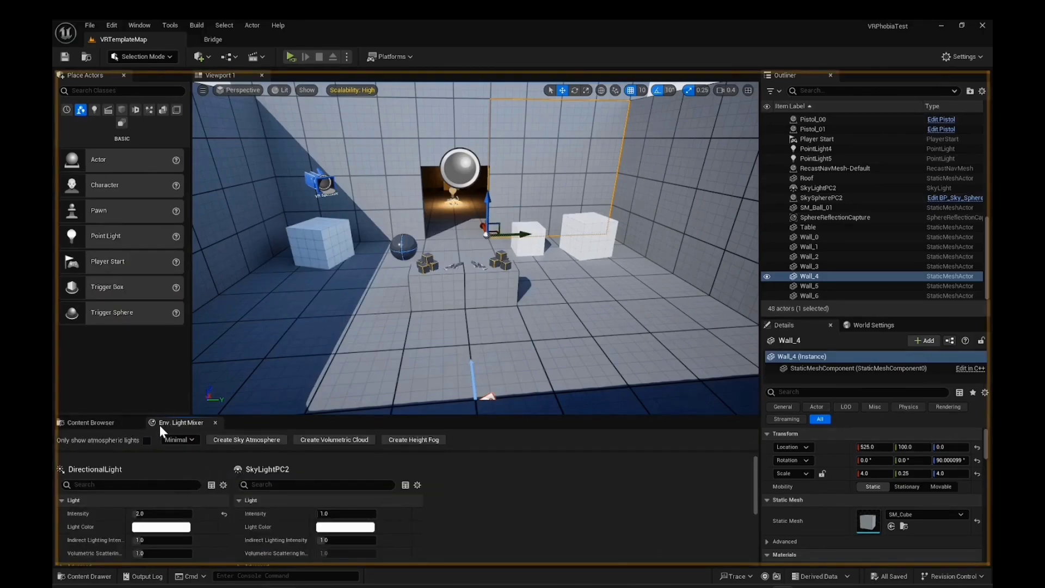
click(95, 428)
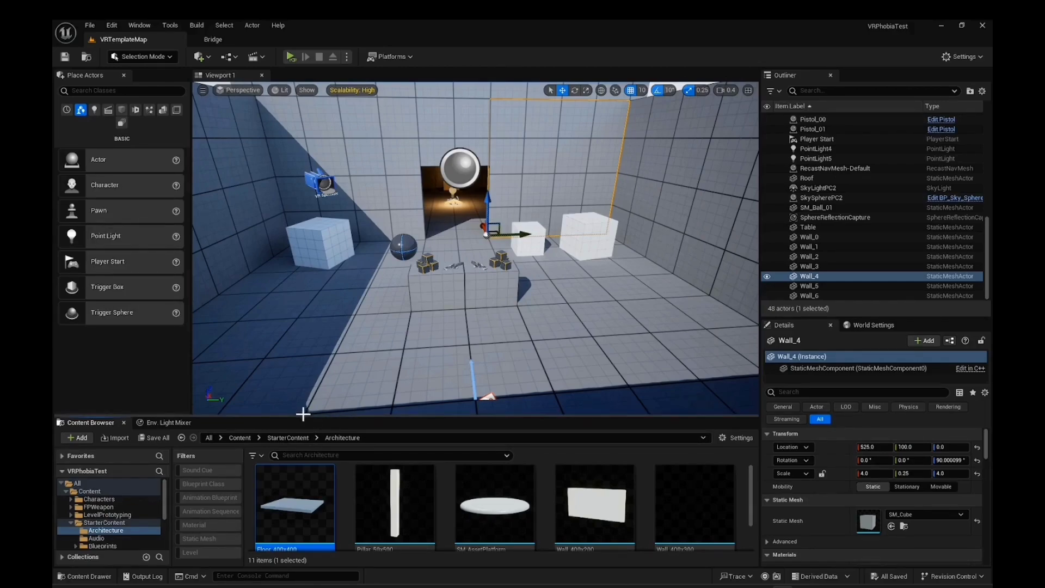
drag(303, 415, 306, 363)
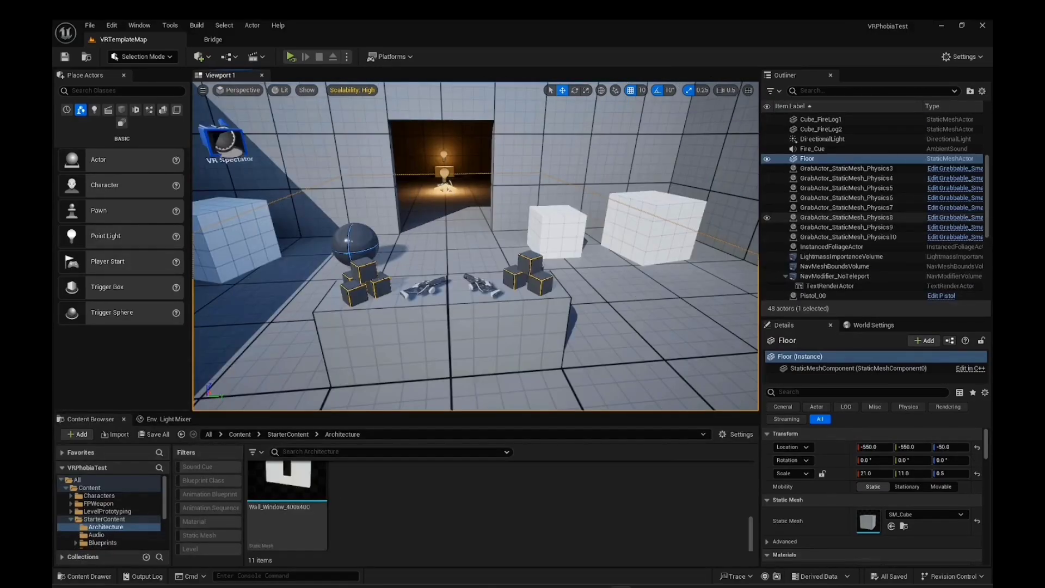
Run the VRTemplateMap level in VR Preview
click(291, 57)
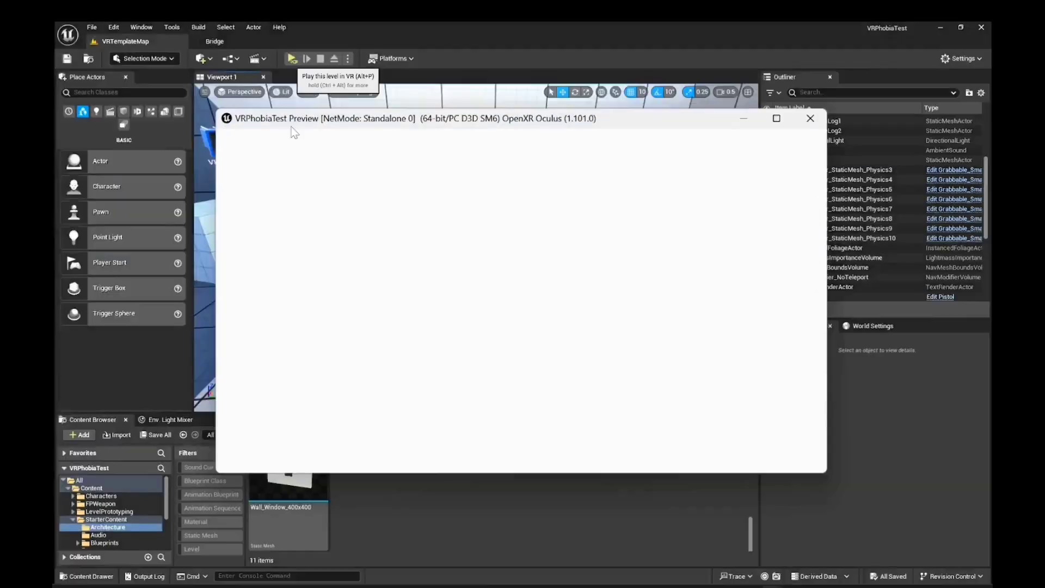
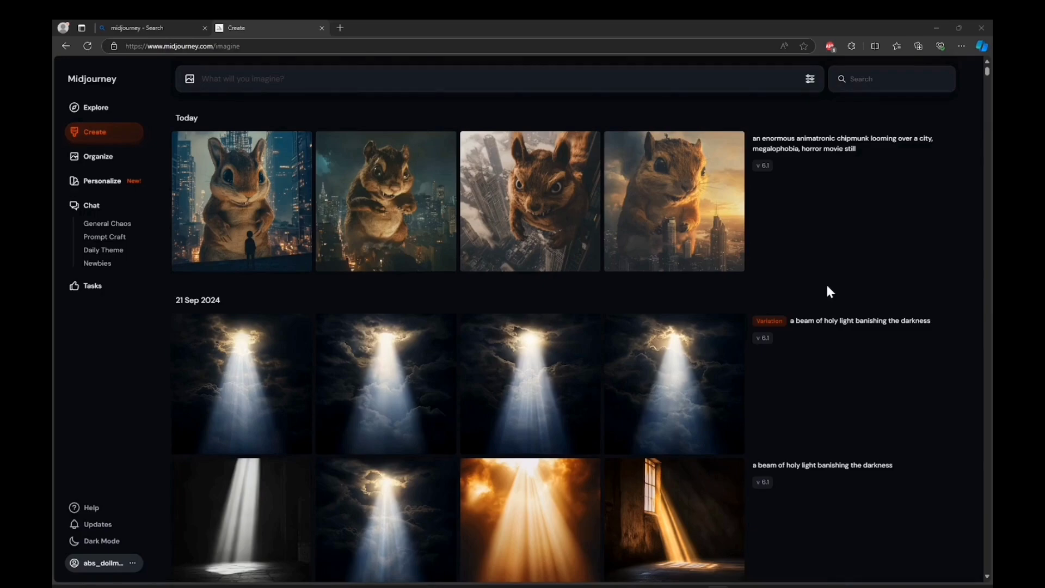
Switch to Midjourney and open the fourth giant chipmunk image from today's creations for viewing
mouse_move(693, 208)
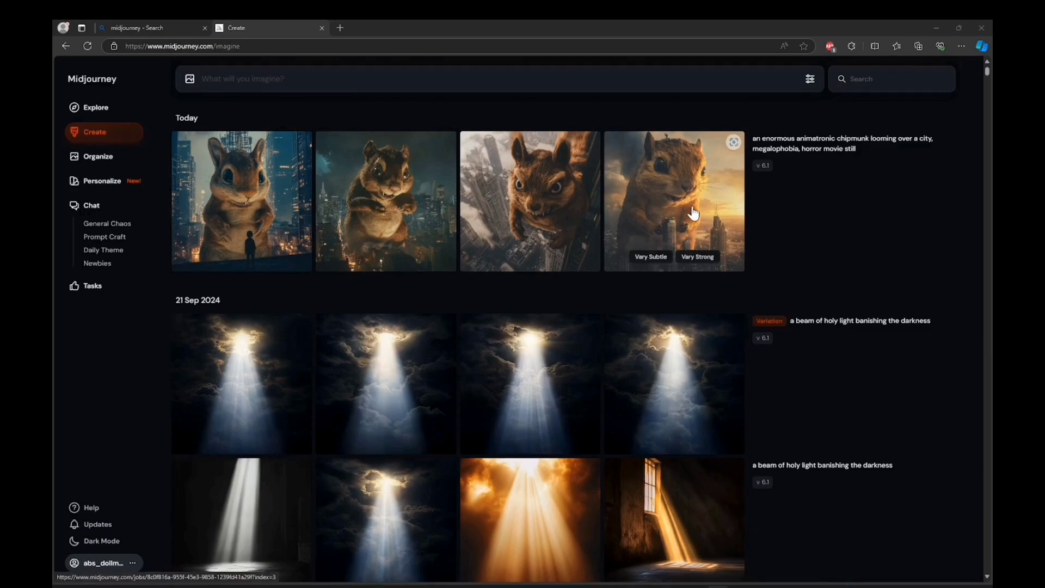
click(673, 188)
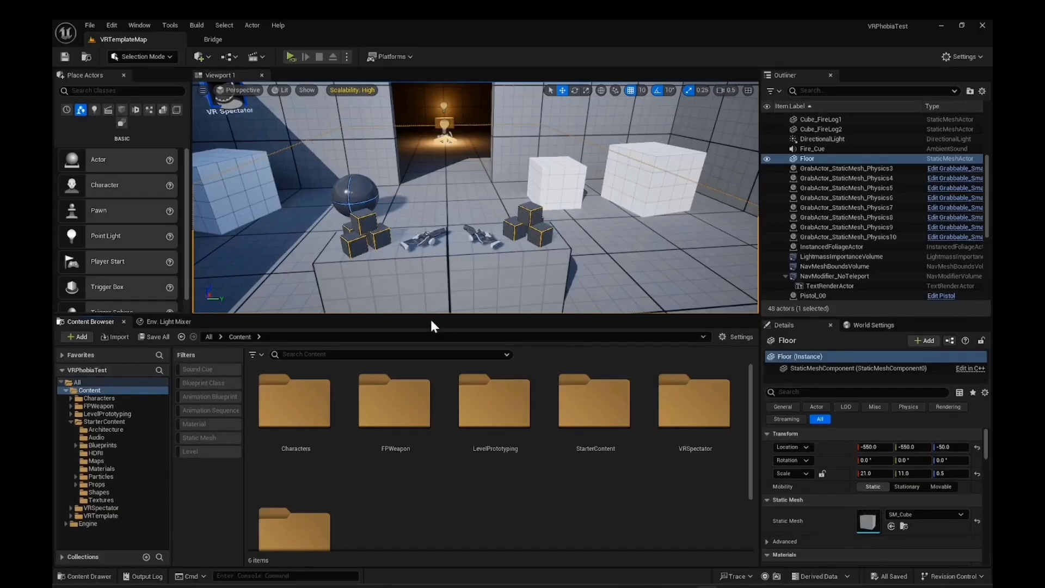
Back in Unreal Editor, make the Content Browser slightly taller and set its thumbnail size to Small
drag(435, 316, 477, 305)
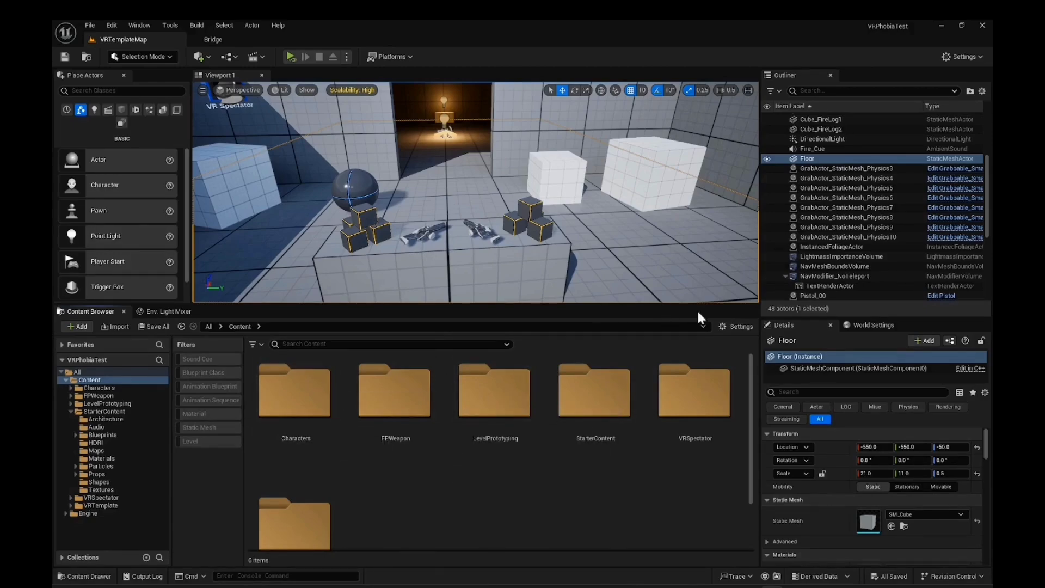
click(746, 325)
mouse_move(809, 550)
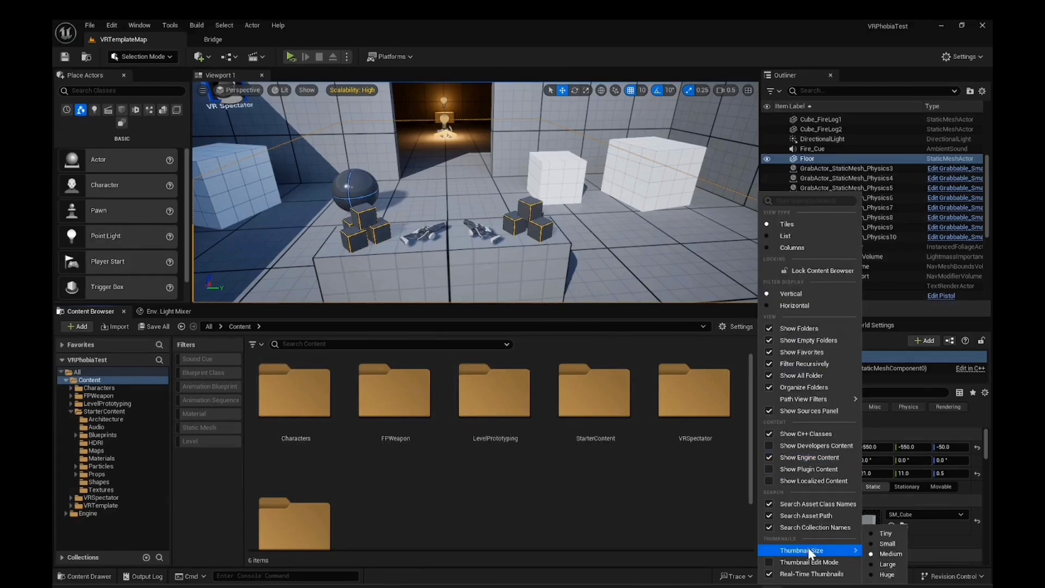
click(885, 543)
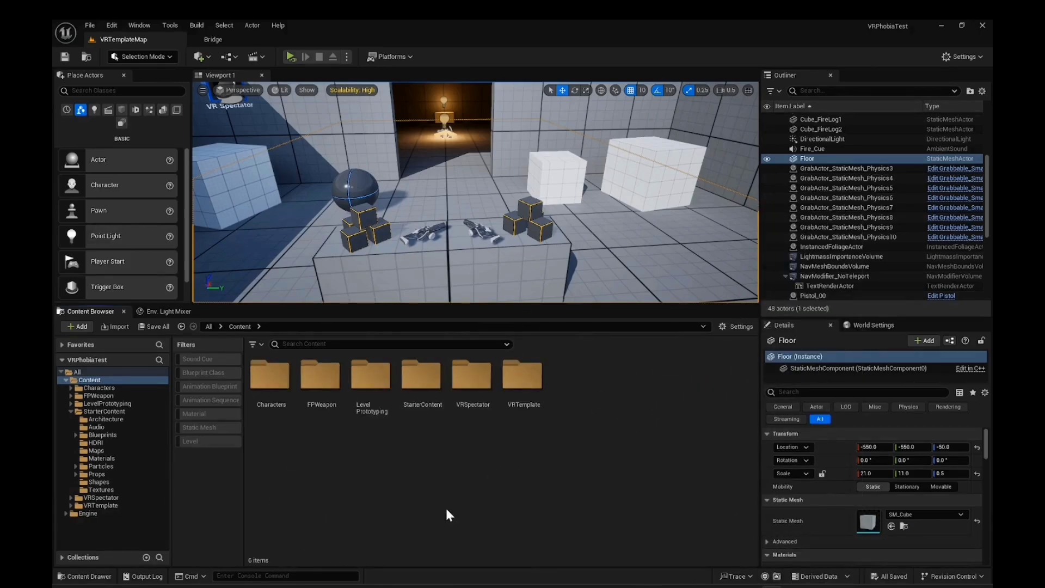
Try the List view type in the Content Browser and return it to Tiles
click(740, 328)
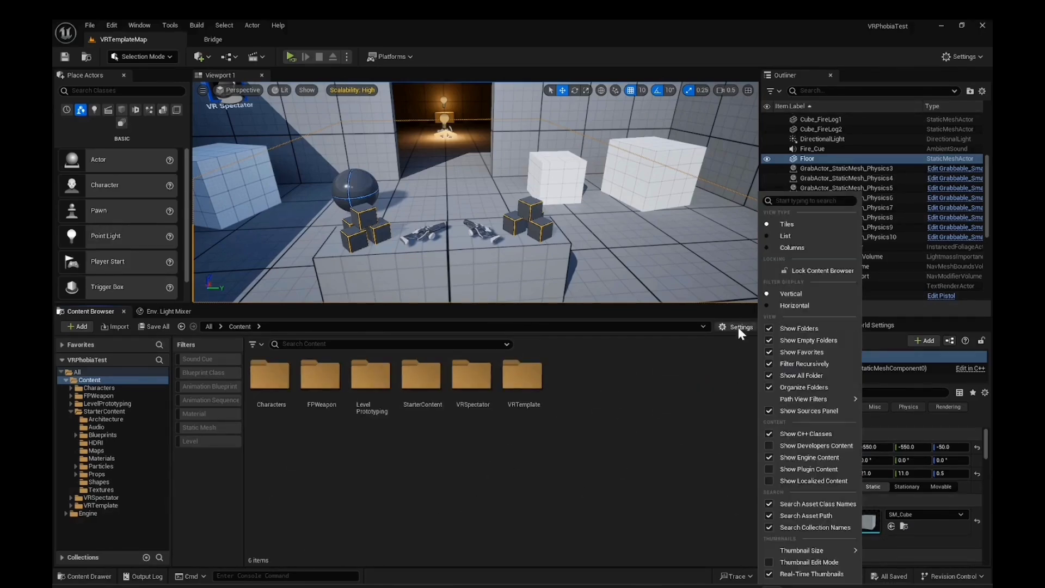
click(784, 237)
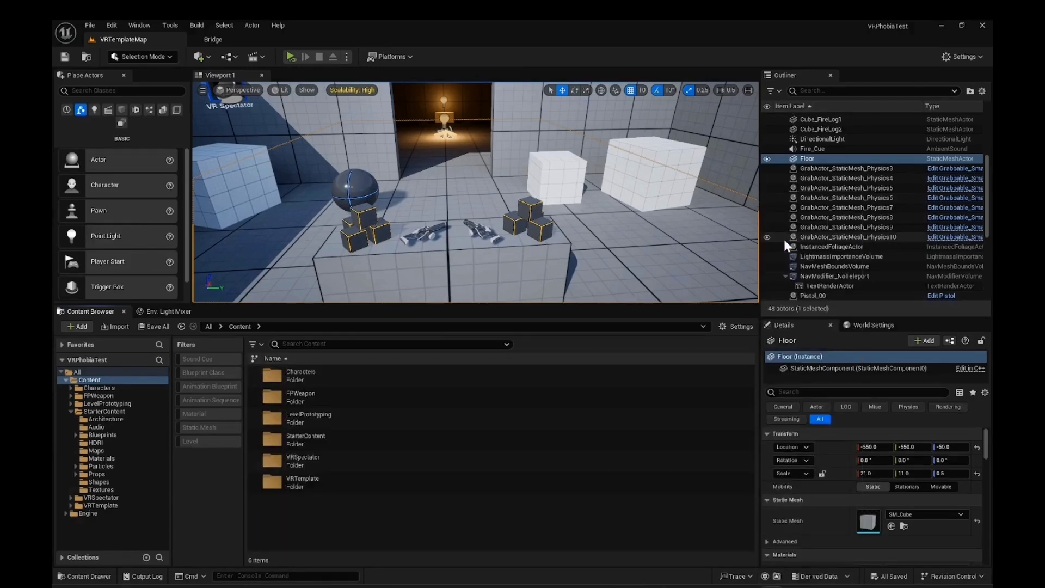
click(729, 328)
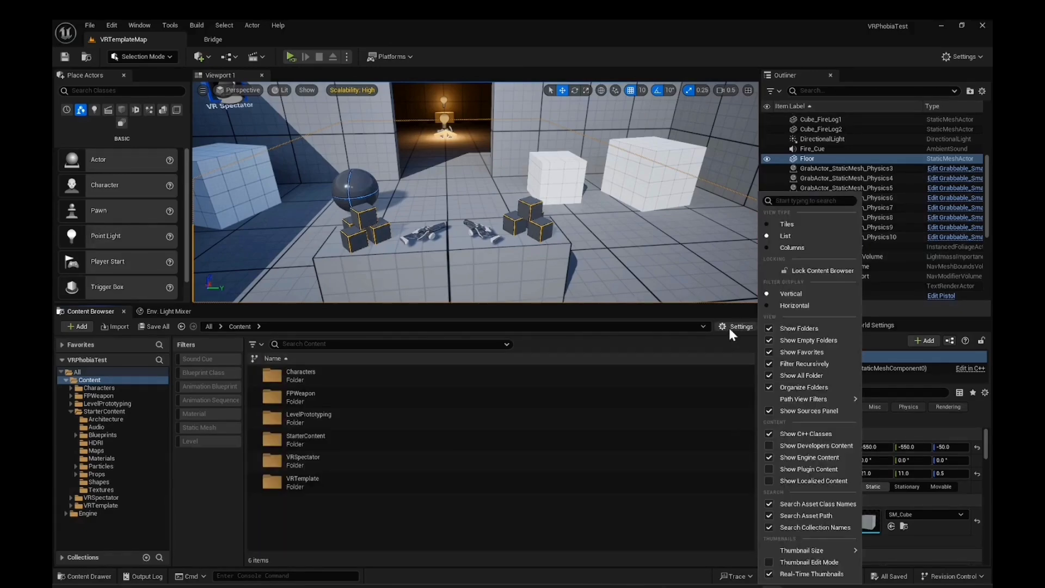
click(800, 224)
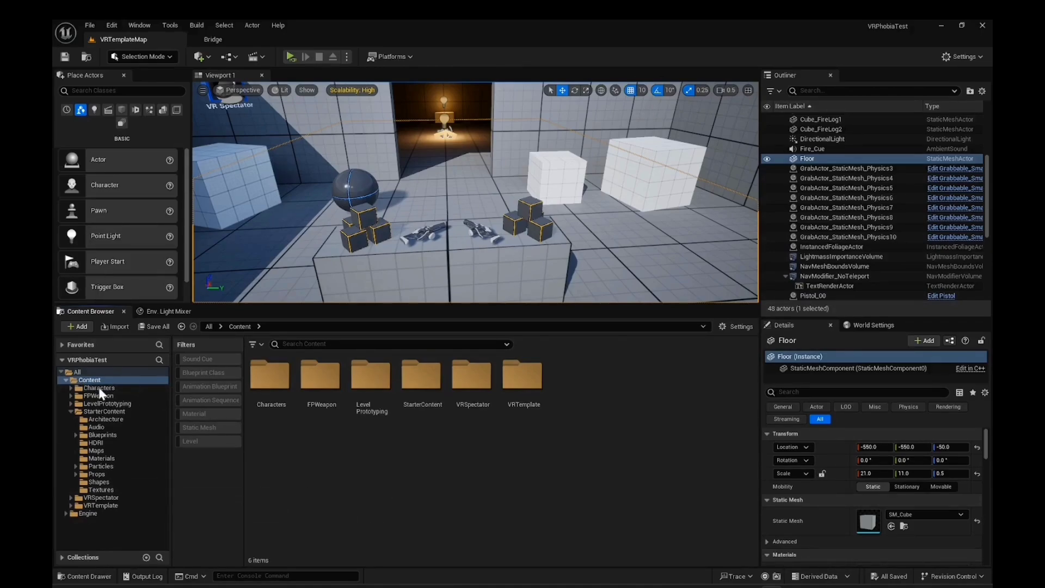
Open the StarterContent Shapes folder and shrink the Content Browser's height to enlarge the viewport
click(90, 412)
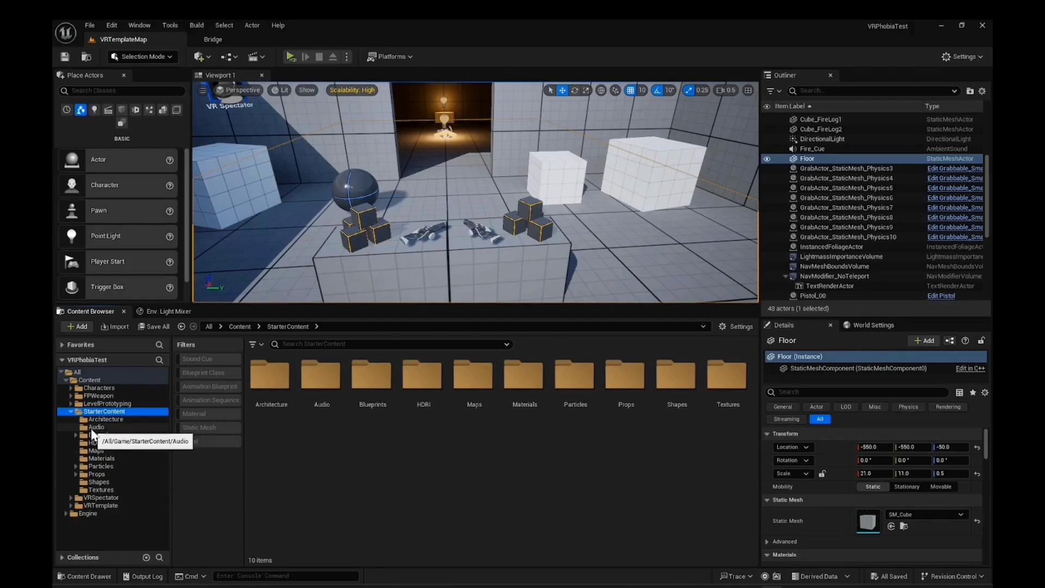
click(105, 484)
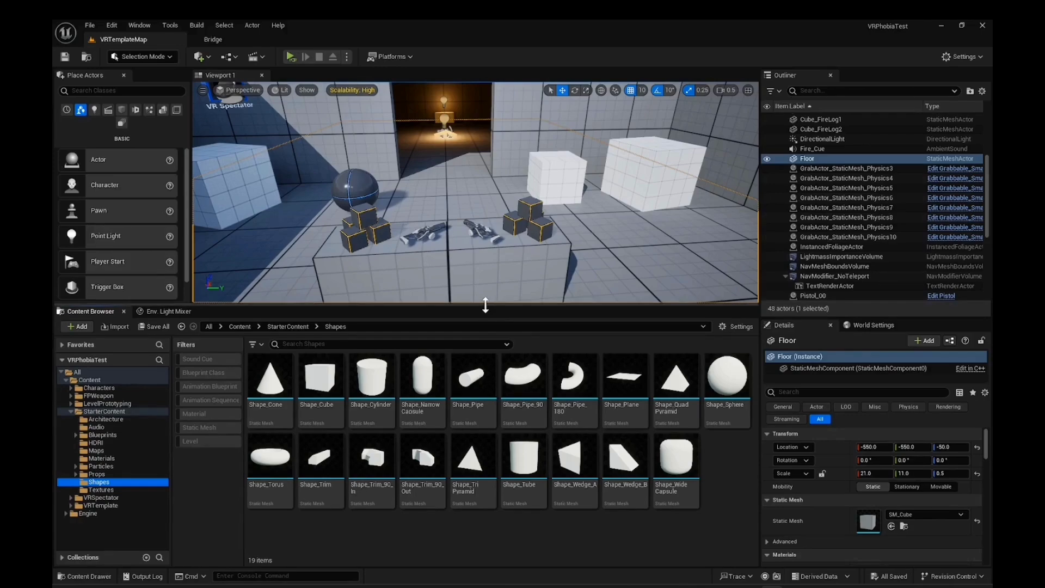
drag(485, 304, 506, 393)
Pull the viewport back to a raised overview of the whole room and lower the camera speed to 0.35
scroll(500, 364, down, 5)
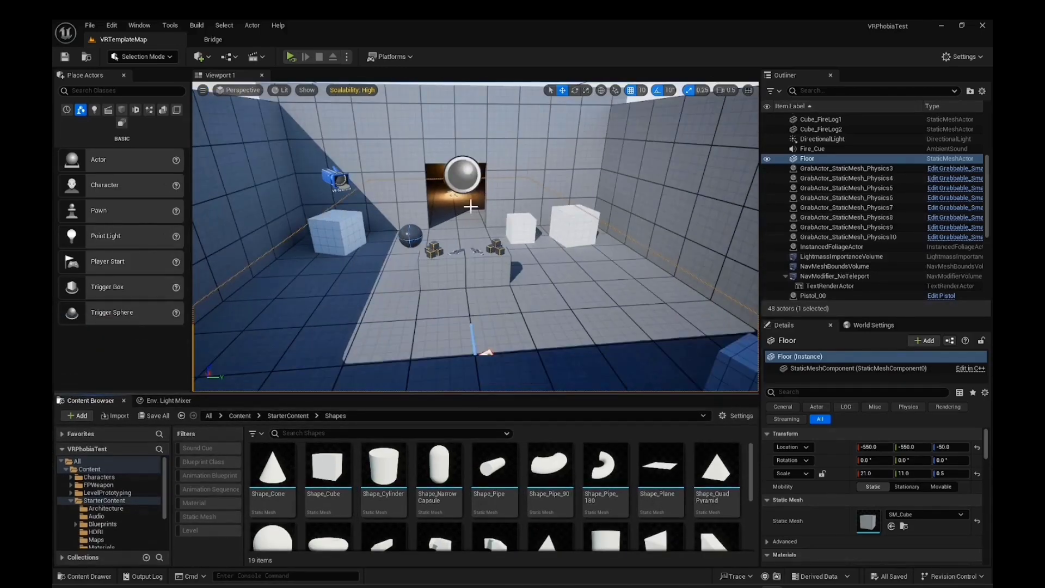
right_drag(469, 261, 447, 283)
scroll(468, 260, down, 1)
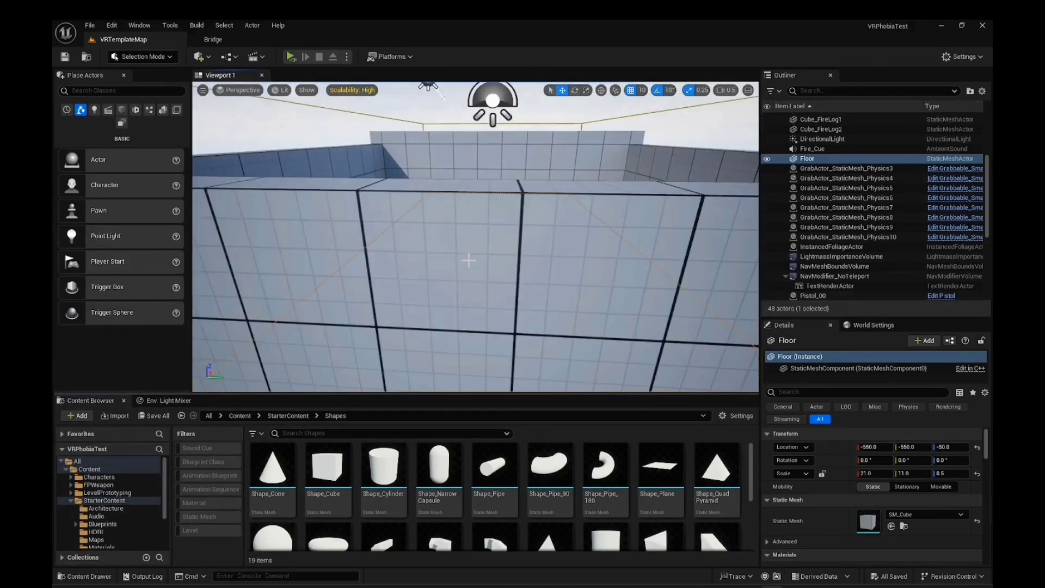
scroll(469, 261, up, 1)
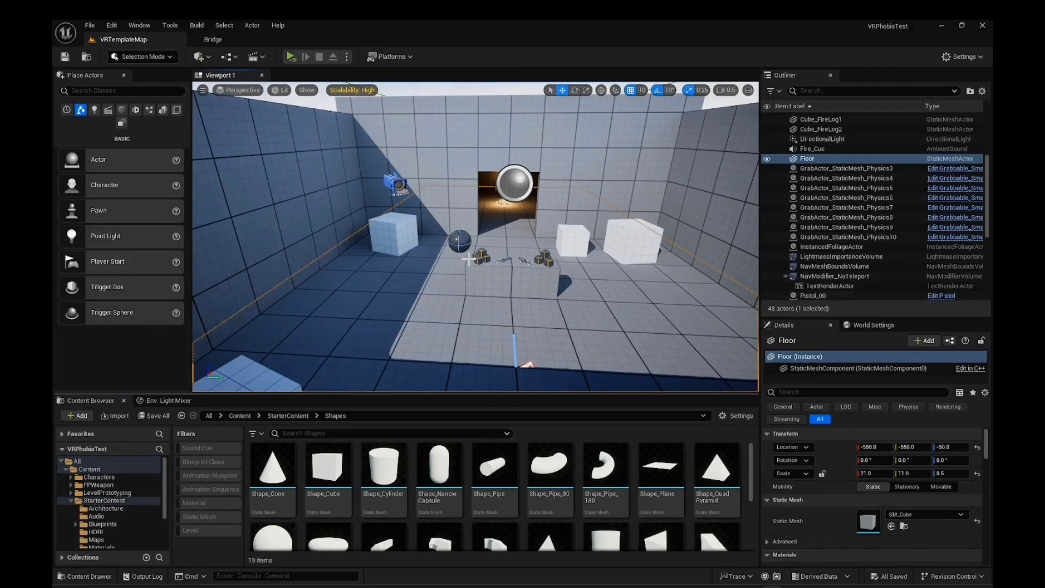
key(e)
right_drag(469, 260, 474, 305)
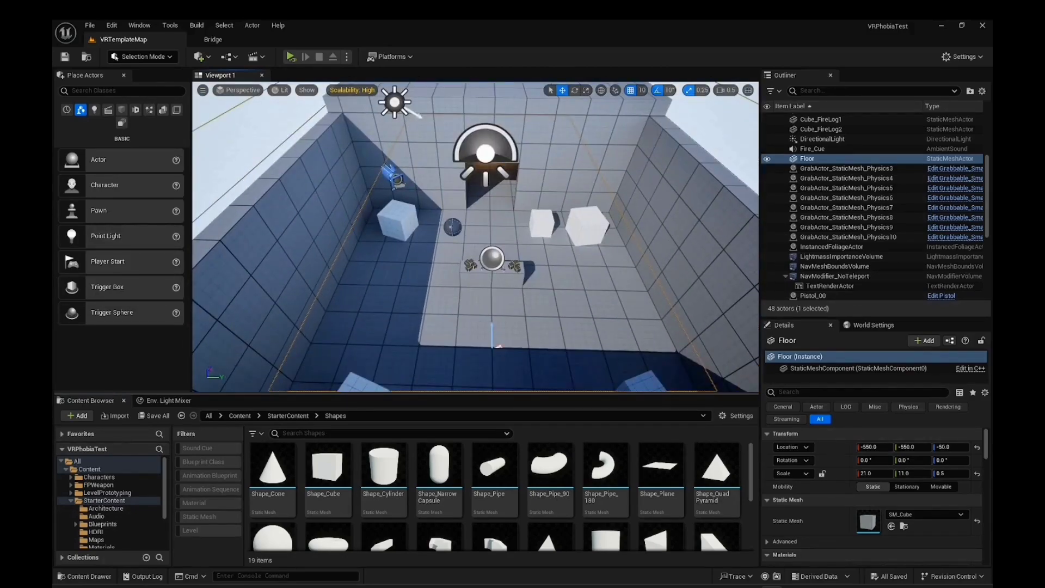
scroll(469, 260, down, 3)
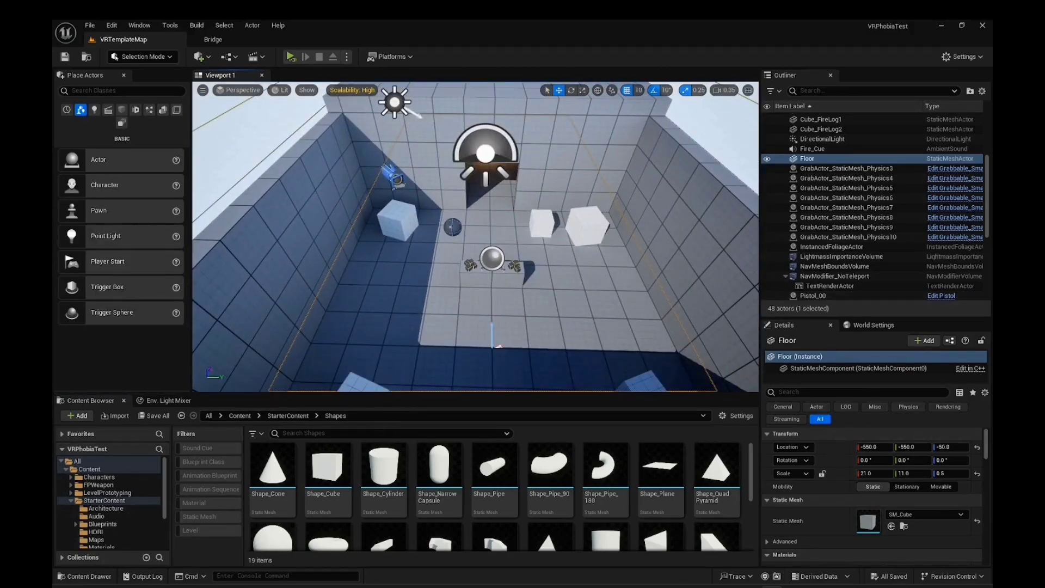
Fly through the room in all directions at the 0.35 camera speed, ending with a look up over the walls
right_drag(468, 260, 605, 263)
key(w)
key(s)
key(a)
key(s)
key(w)
key(a)
key(w)
key(d)
key(w)
key(s)
key(w)
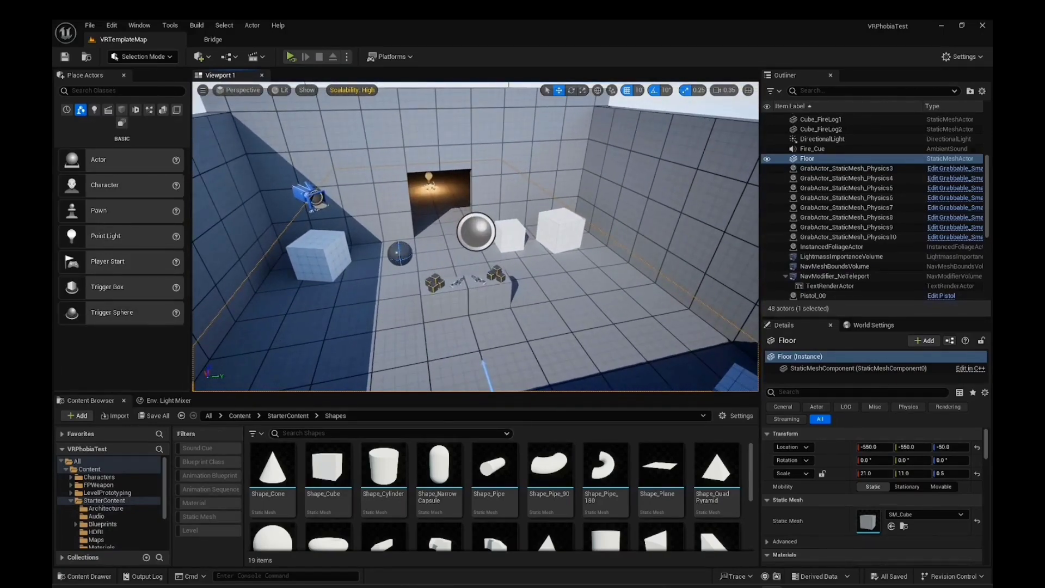
right_drag(667, 304, 657, 272)
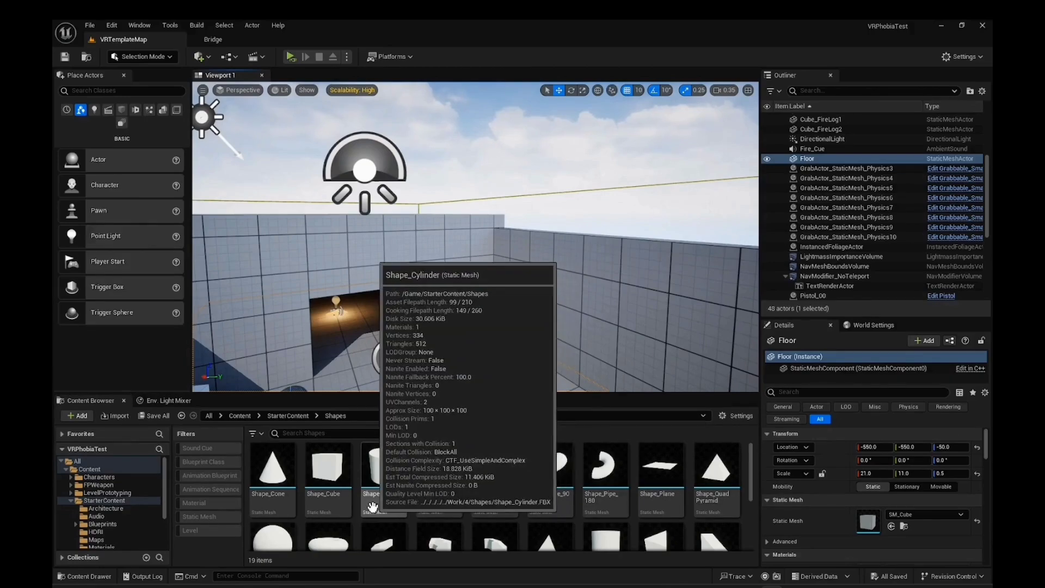
Place the Shape_Sphere mesh from the Shapes folder near the two white cubes at location 190, 340, 0
scroll(360, 531, down, 1)
scroll(308, 515, down, 1)
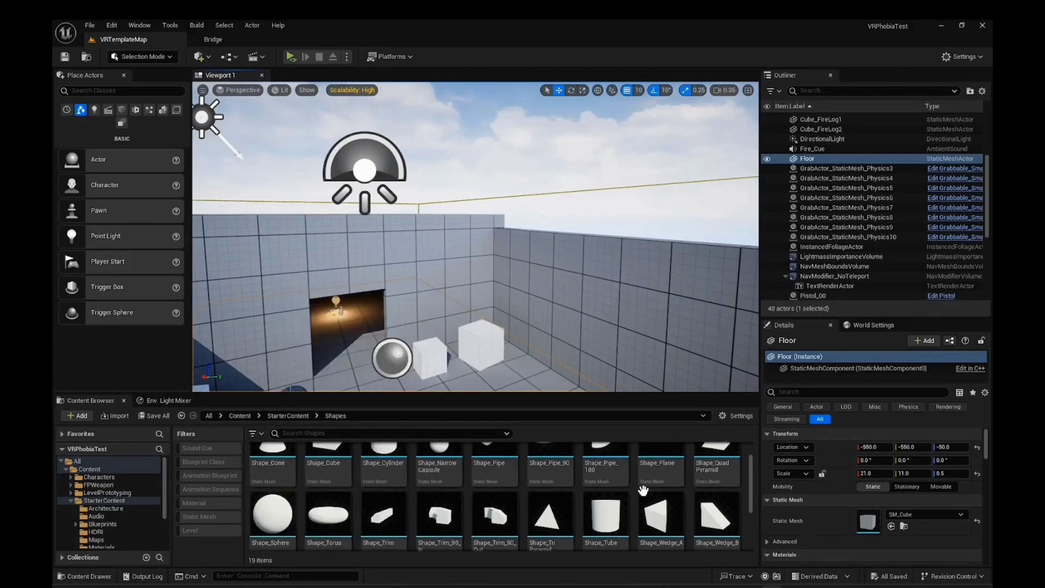
drag(273, 514, 510, 387)
right_drag(427, 390, 425, 442)
key(w)
key(a)
right_drag(447, 306, 528, 313)
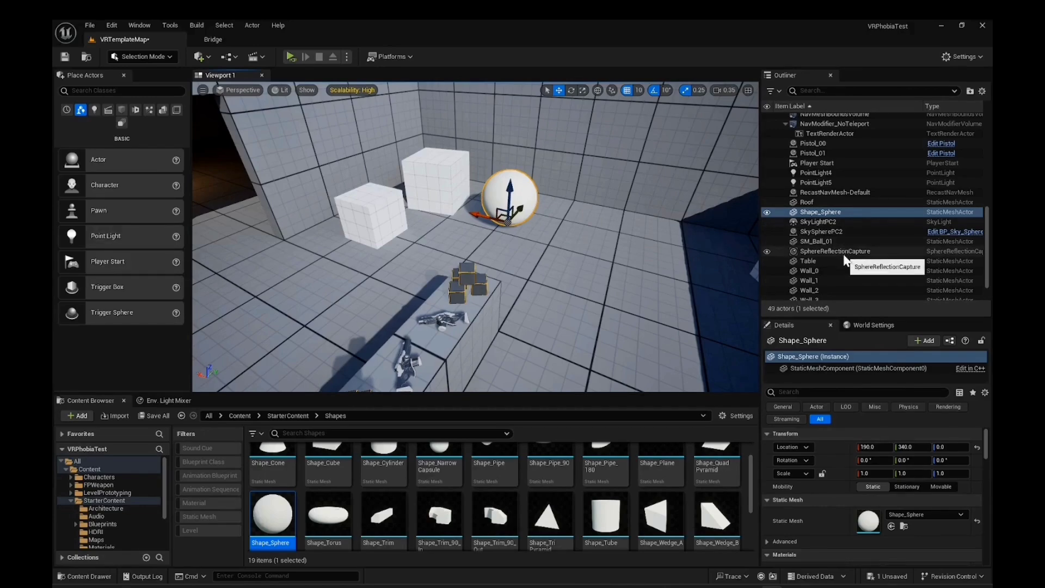
Select Table, Wall_1 and PointLight4 in the Outliner and the dark ball in the viewport to compare how actors are listed
click(817, 261)
scroll(525, 234, down, 5)
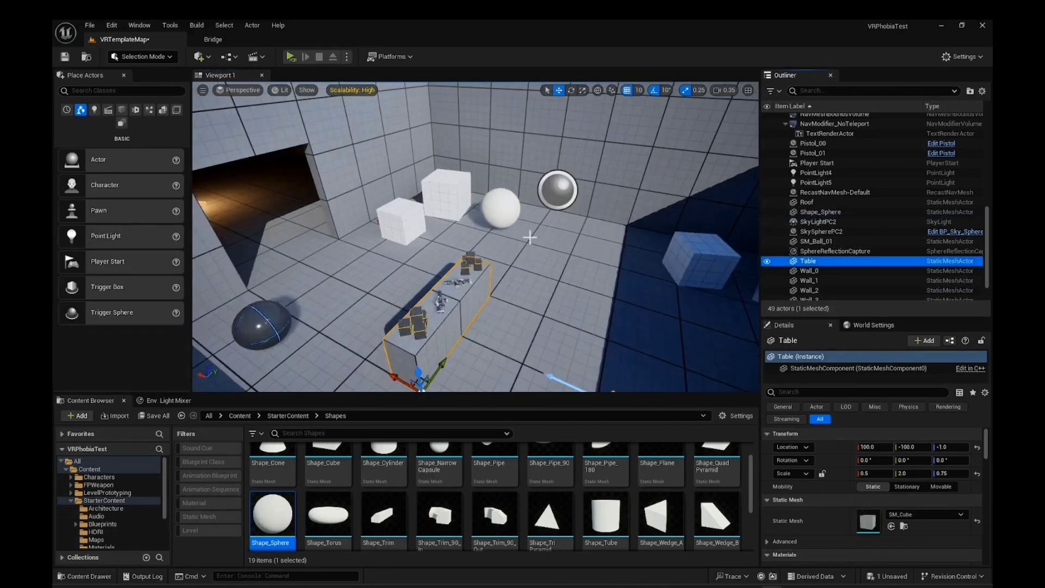
click(827, 283)
click(831, 174)
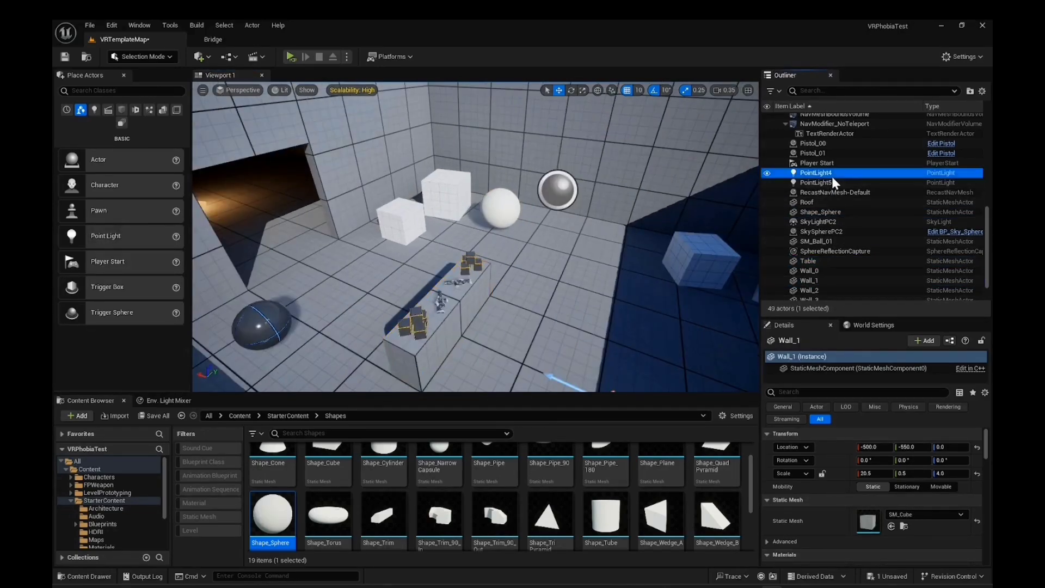
click(264, 330)
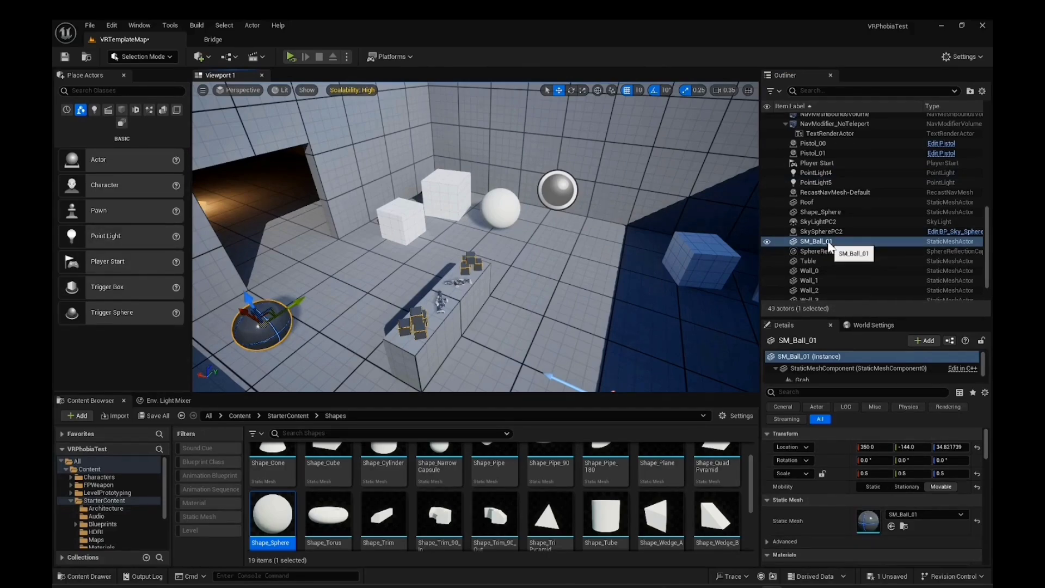
Move Shape_Sphere to location 60, 190, 50 and rotate it to -20° about the Z axis
click(494, 214)
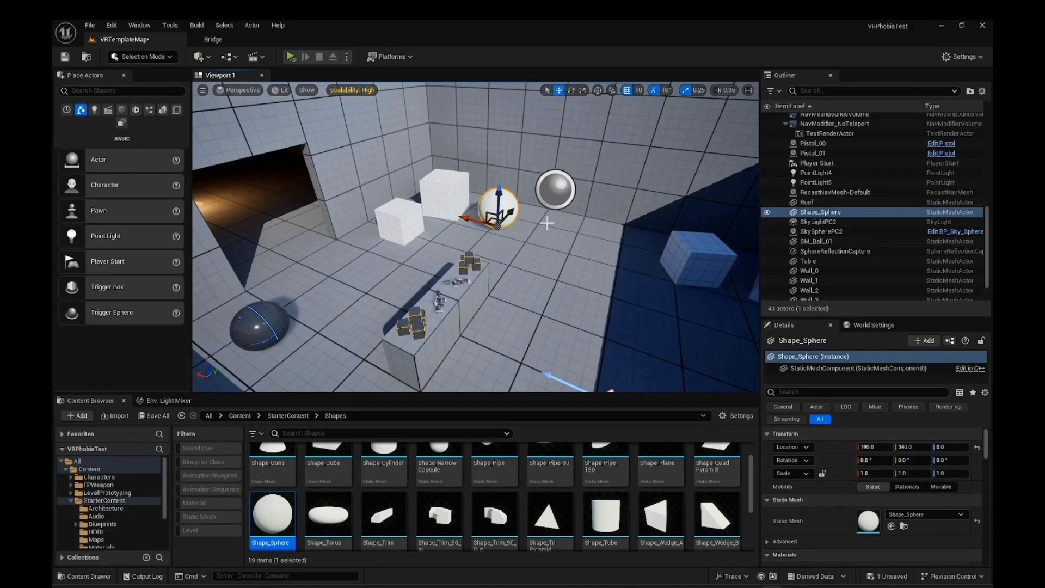
right_drag(552, 232, 523, 241)
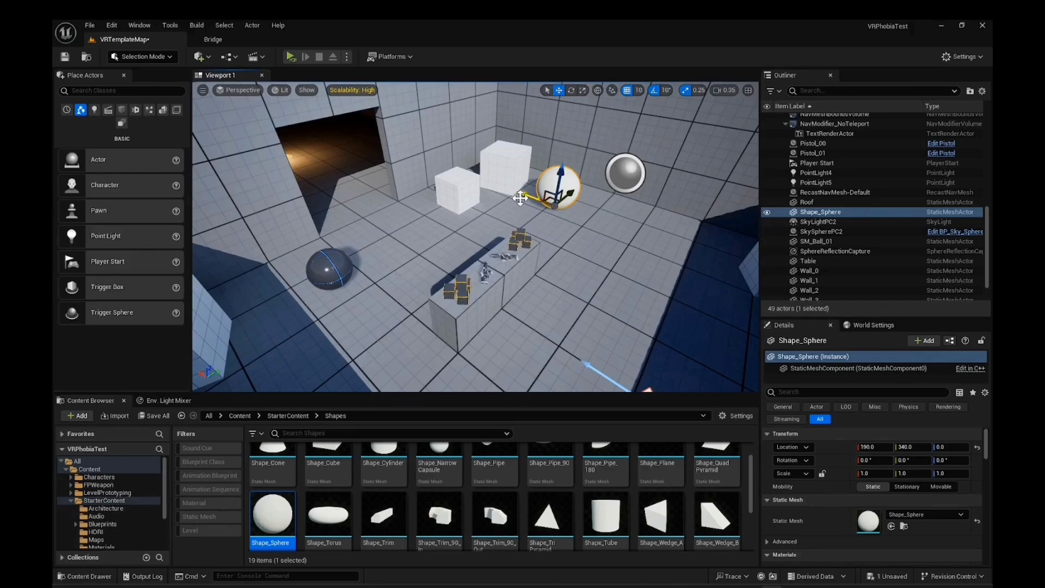
drag(544, 199, 582, 206)
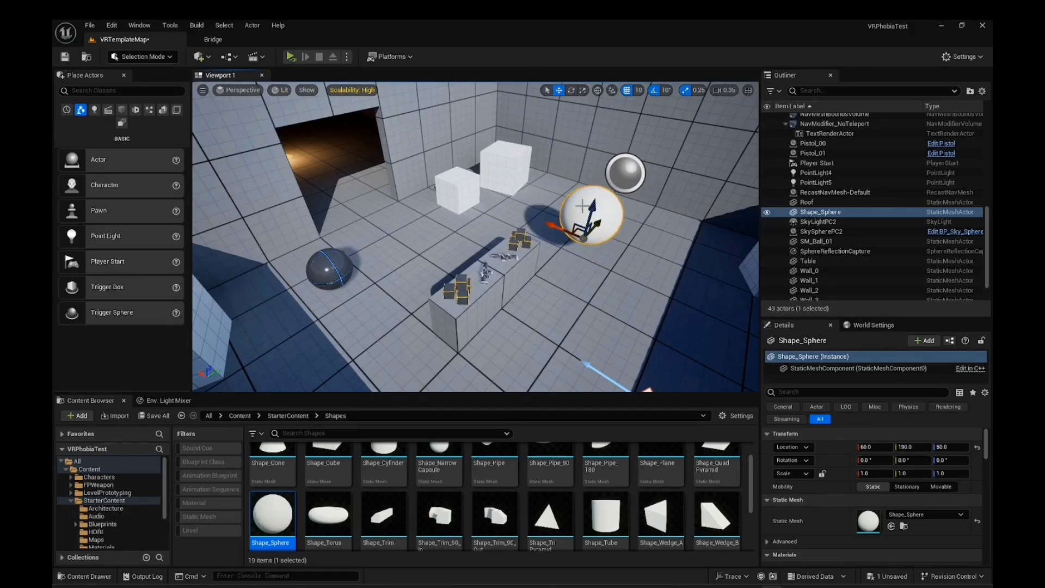
click(572, 92)
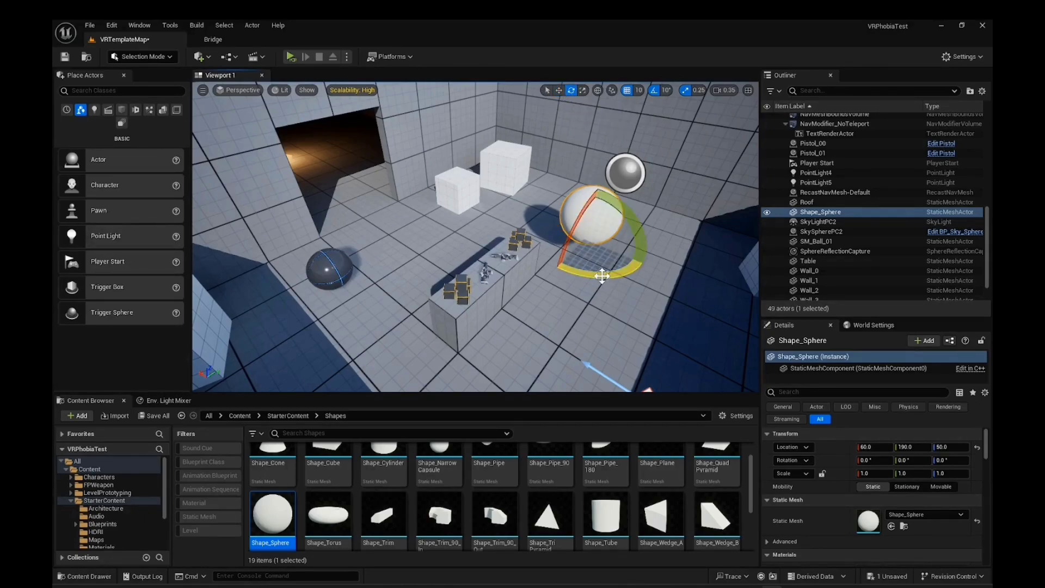
drag(602, 275, 526, 229)
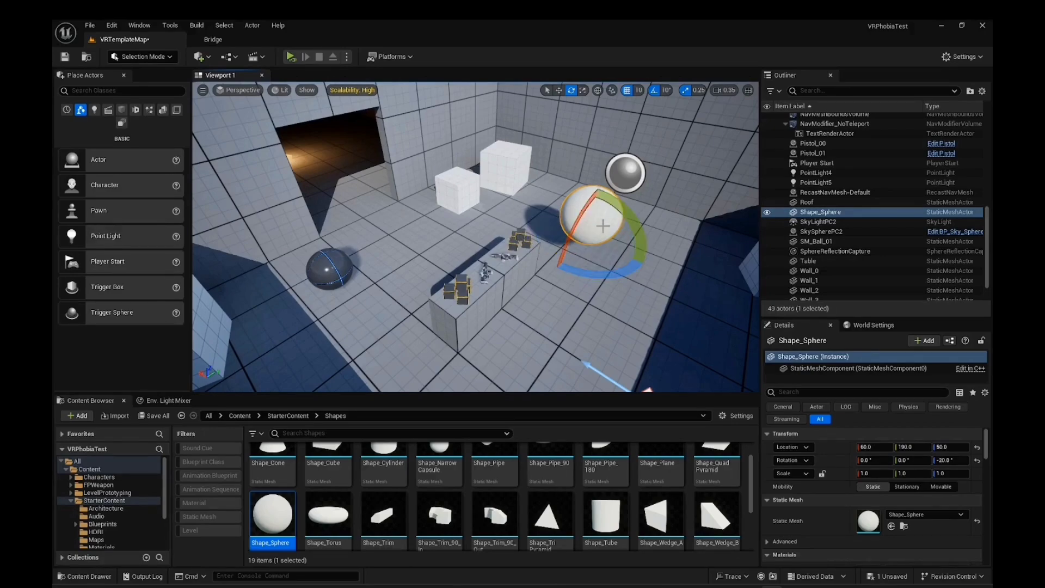
Tilt the white cube Cube3 to a rotation of about -9.85°, -1.73°, -99.85°
click(519, 175)
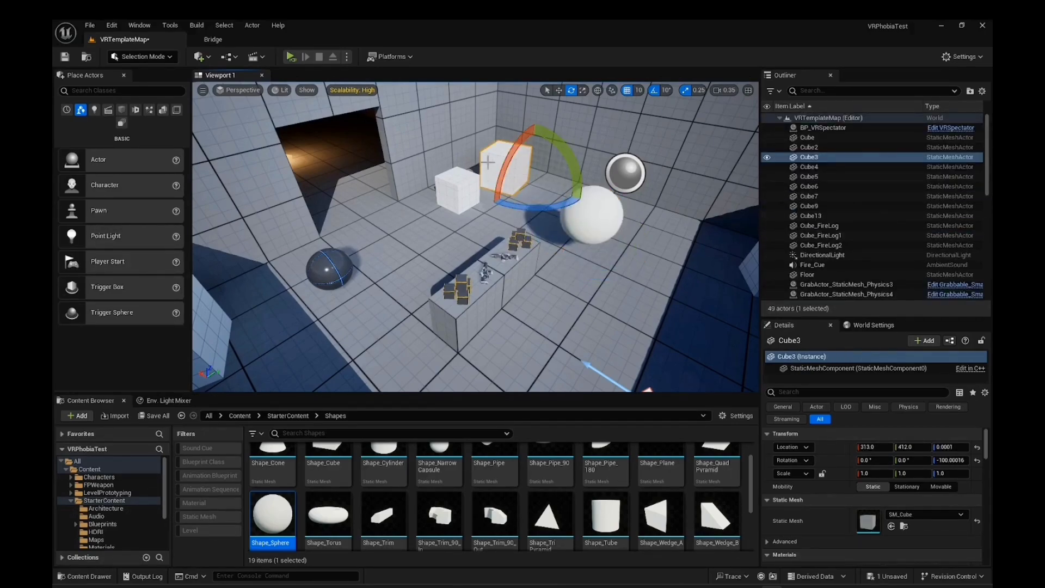
mouse_move(530, 134)
mouse_down()
mouse_move(484, 149)
mouse_move(549, 139)
mouse_up()
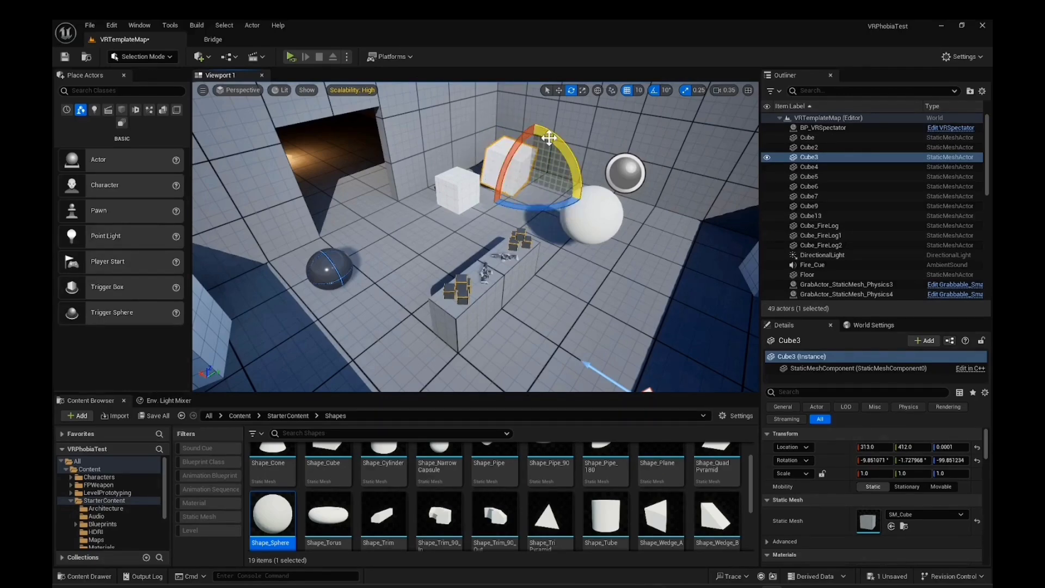
Try scaling Cube3 uniformly to 1.75 and undo the scaling
click(584, 90)
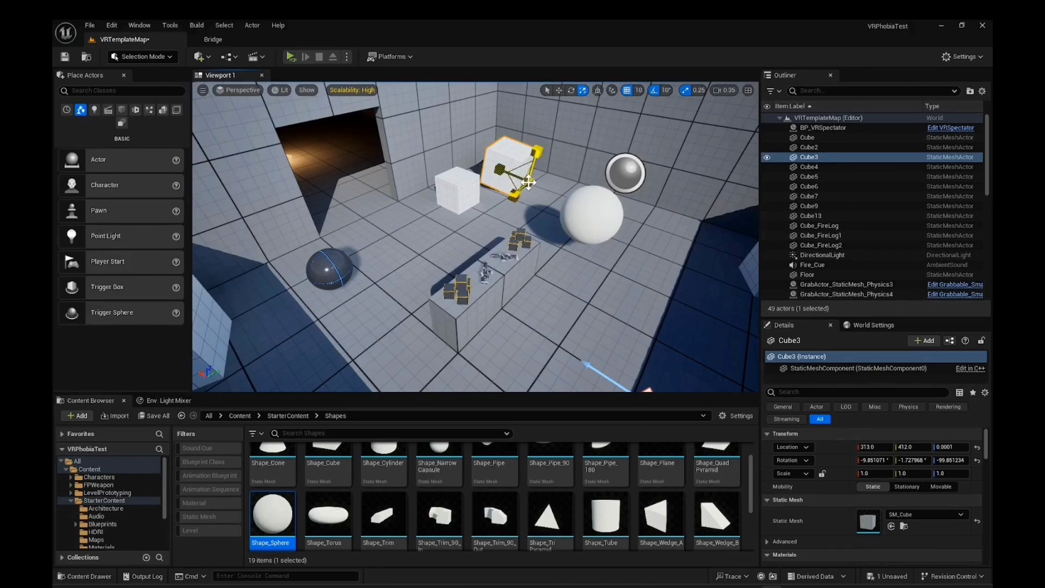
mouse_move(525, 181)
mouse_down()
mouse_move(514, 190)
mouse_move(530, 174)
mouse_move(518, 187)
mouse_up()
scroll(534, 177, down, 3)
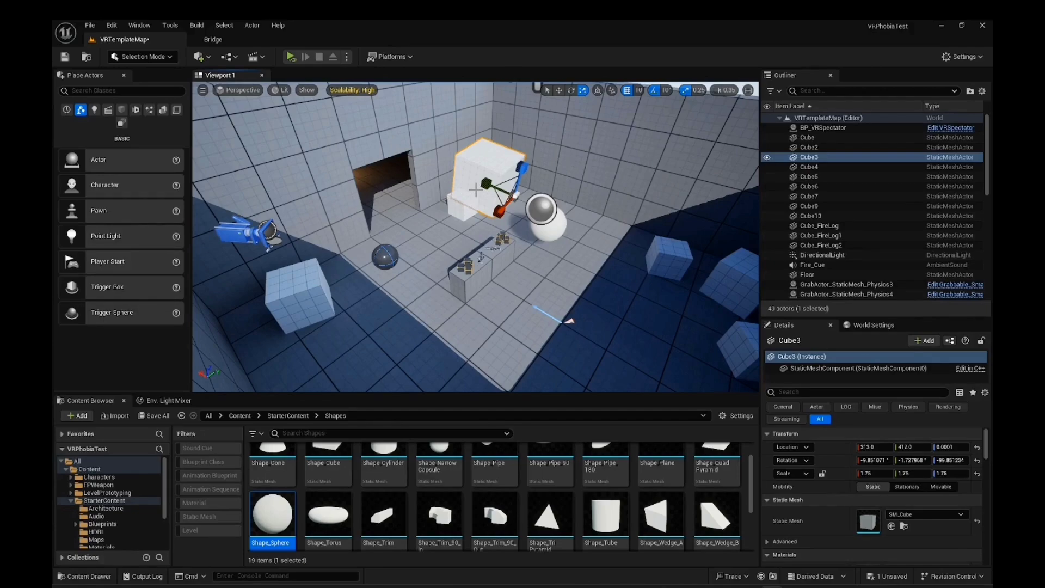
key(ctrl+z)
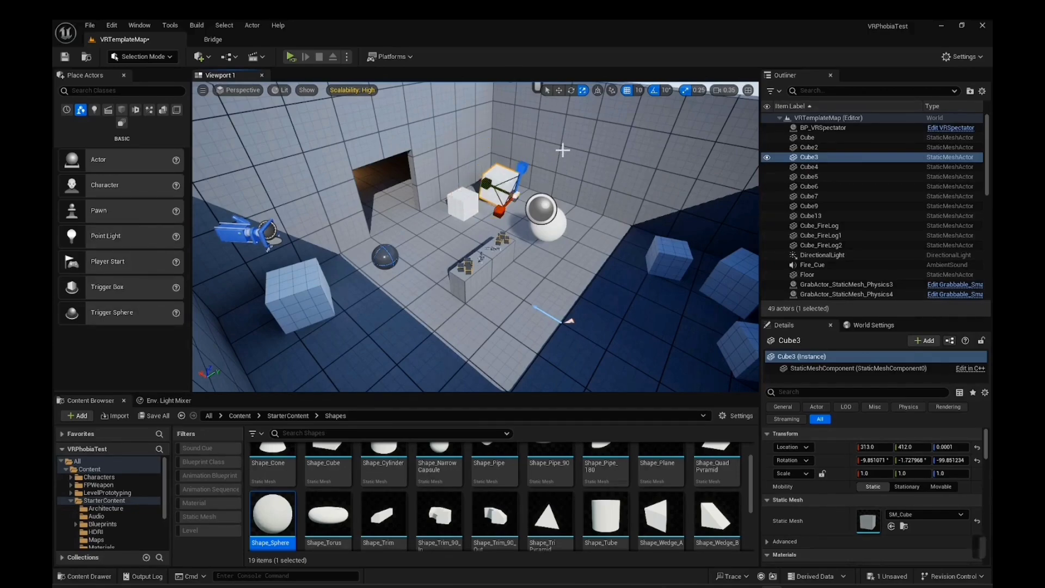
Undo the tilt of Cube3 and scale Shape_Sphere uniformly to 6.5
key(ctrl+z)
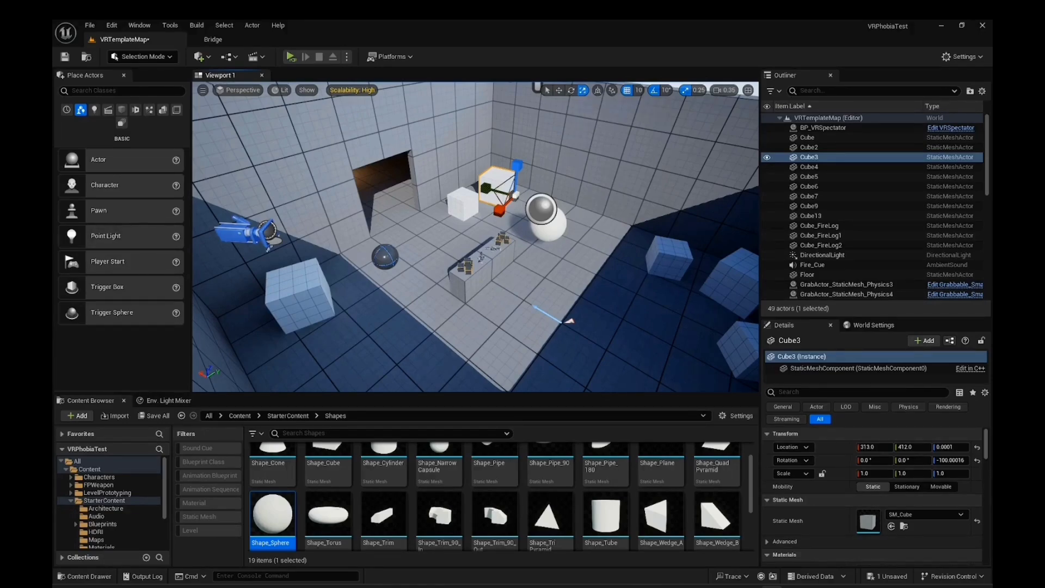
click(551, 226)
scroll(574, 232, down, 6)
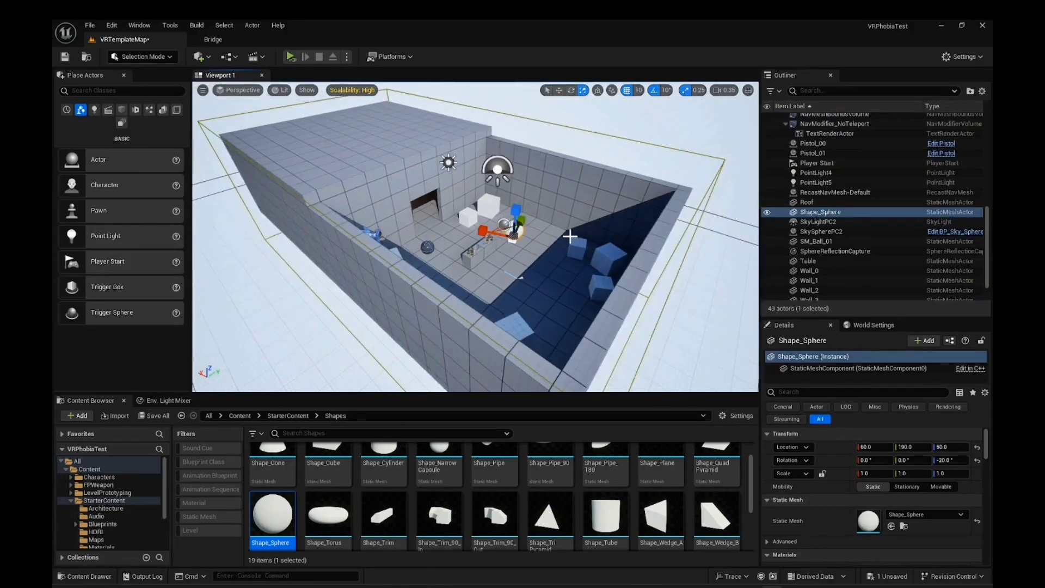
right_click(571, 239)
click(520, 231)
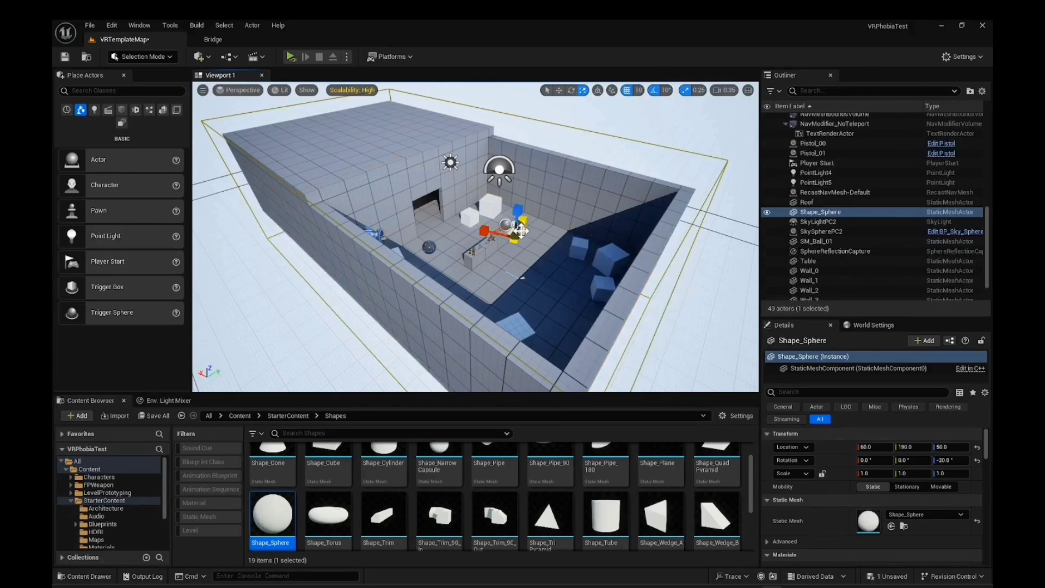
drag(520, 231, 493, 221)
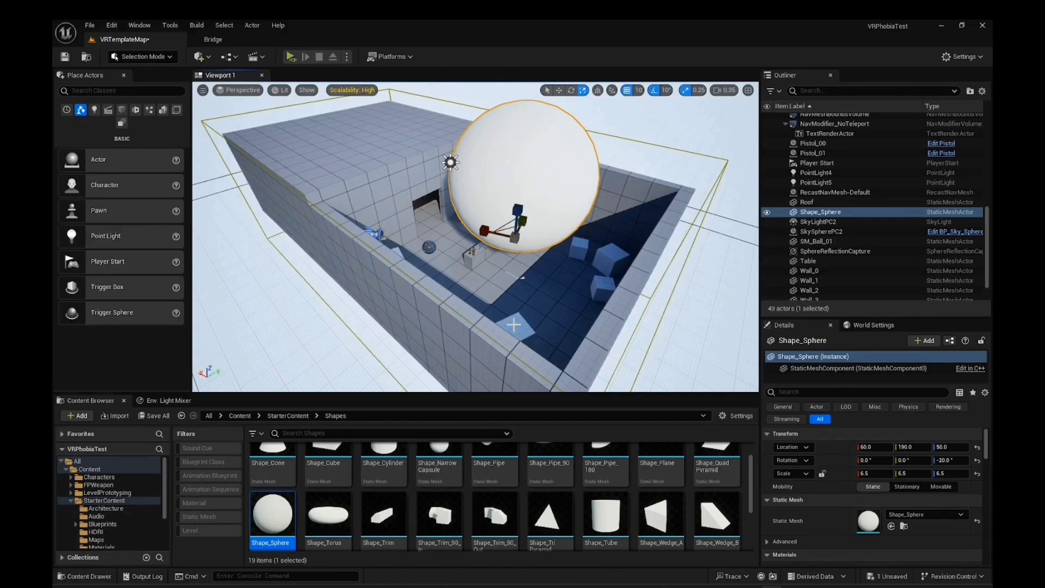
Move the enlarged Shape_Sphere along the Y axis to a Y location of 490
scroll(511, 281, down, 1)
scroll(511, 281, down, 1)
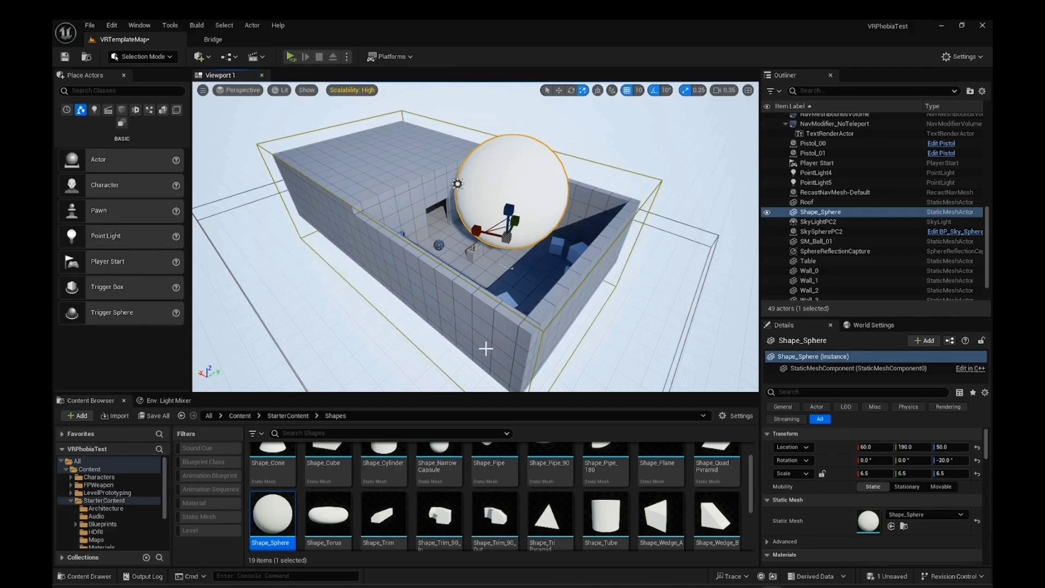
right_drag(495, 347, 501, 319)
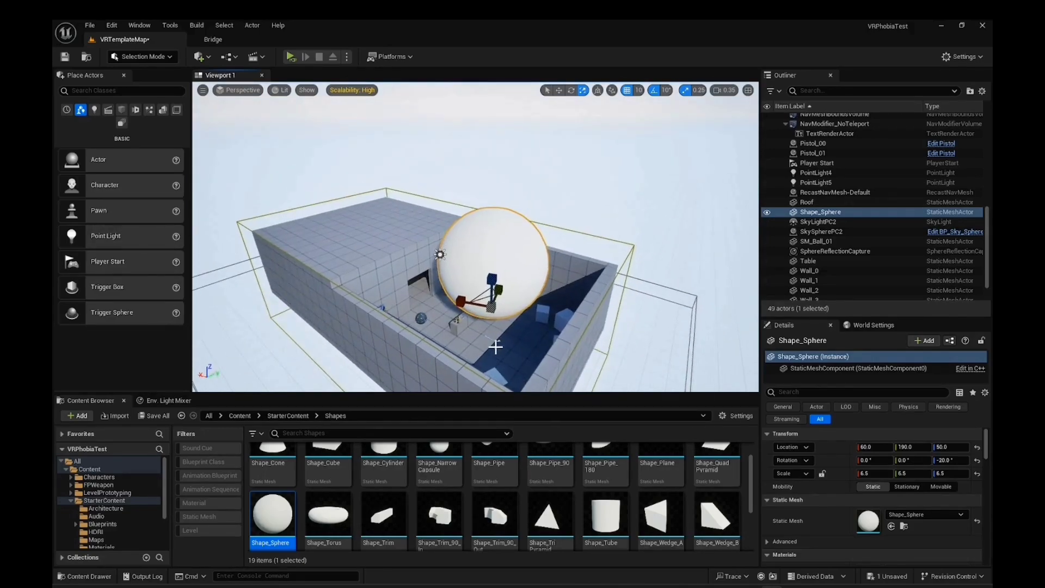
click(558, 91)
drag(509, 294, 529, 266)
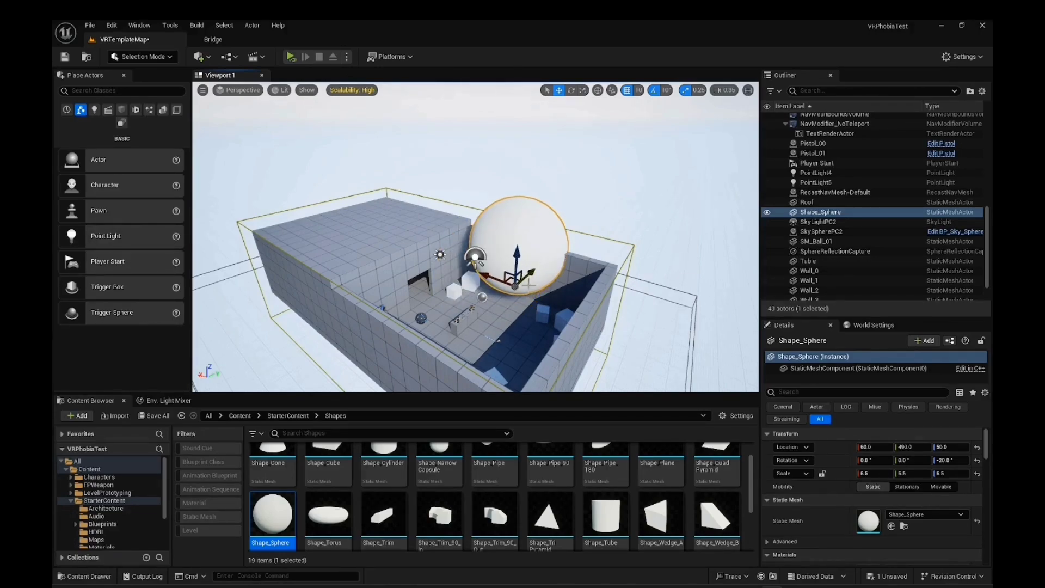
Lower Shape_Sphere towards the floor to a Z location of -60
right_drag(466, 303, 514, 283)
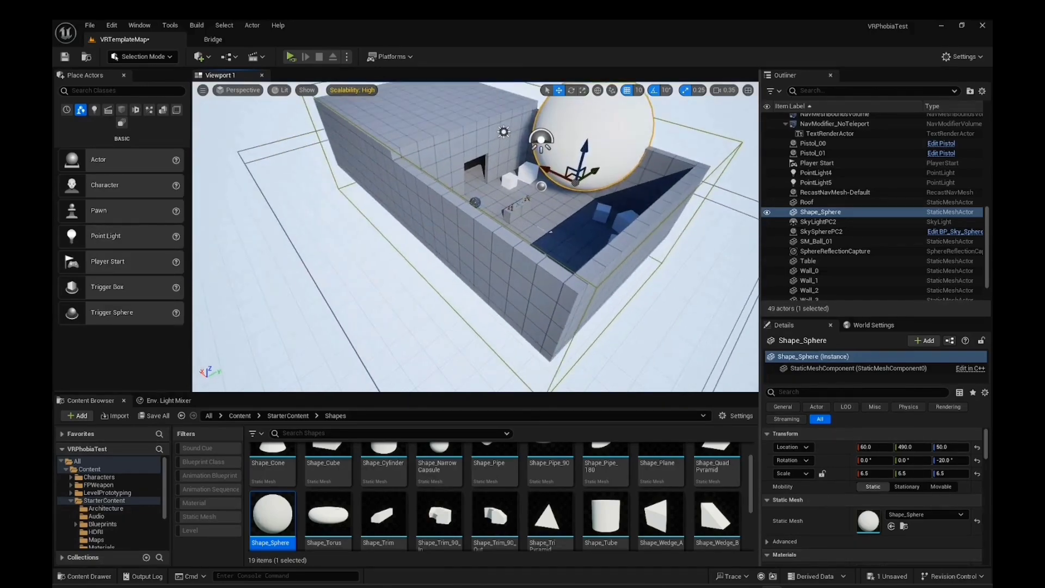
key(w)
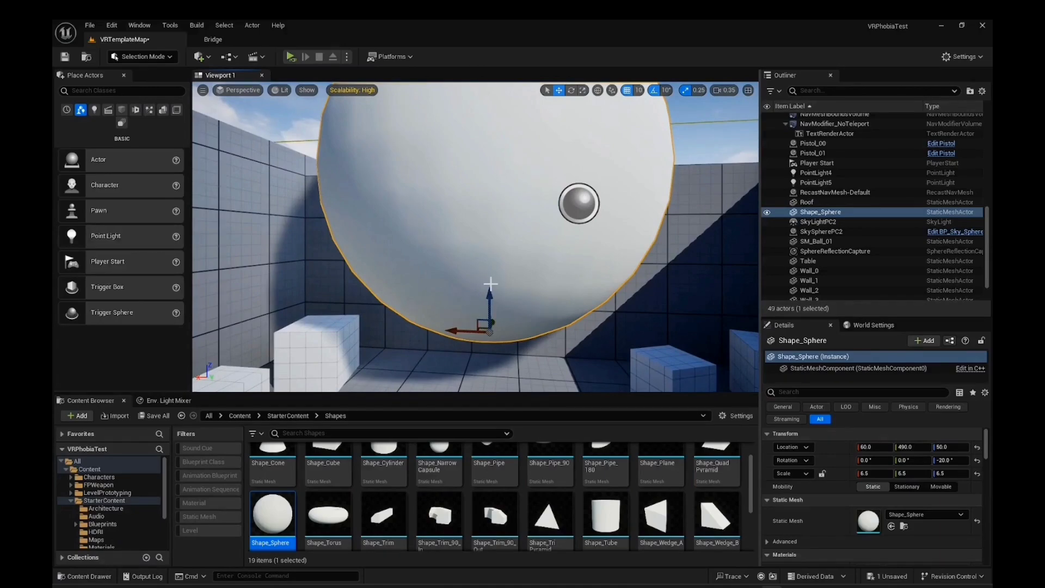
drag(490, 292, 488, 339)
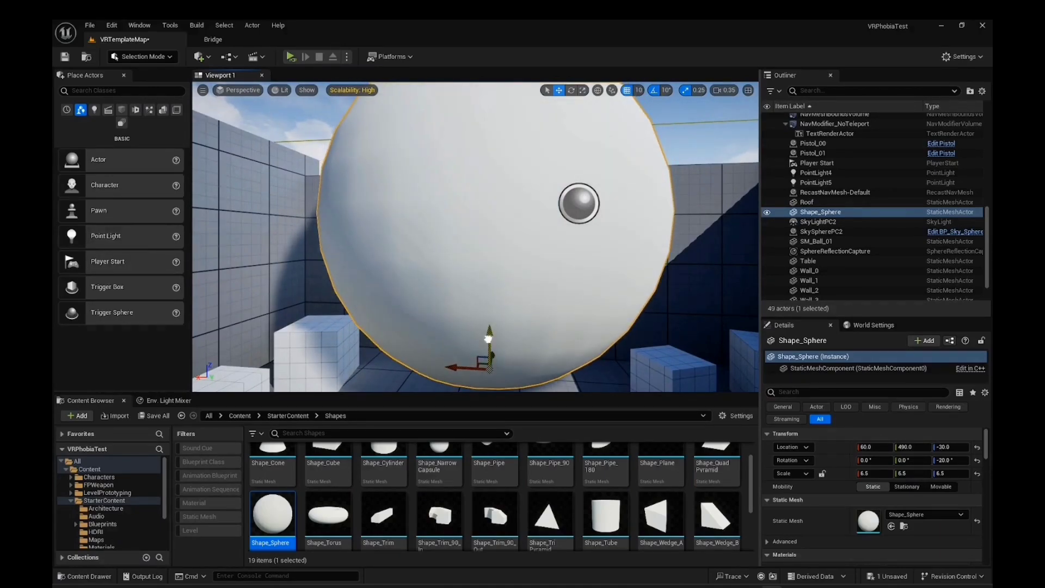
right_click(488, 338)
click(398, 278)
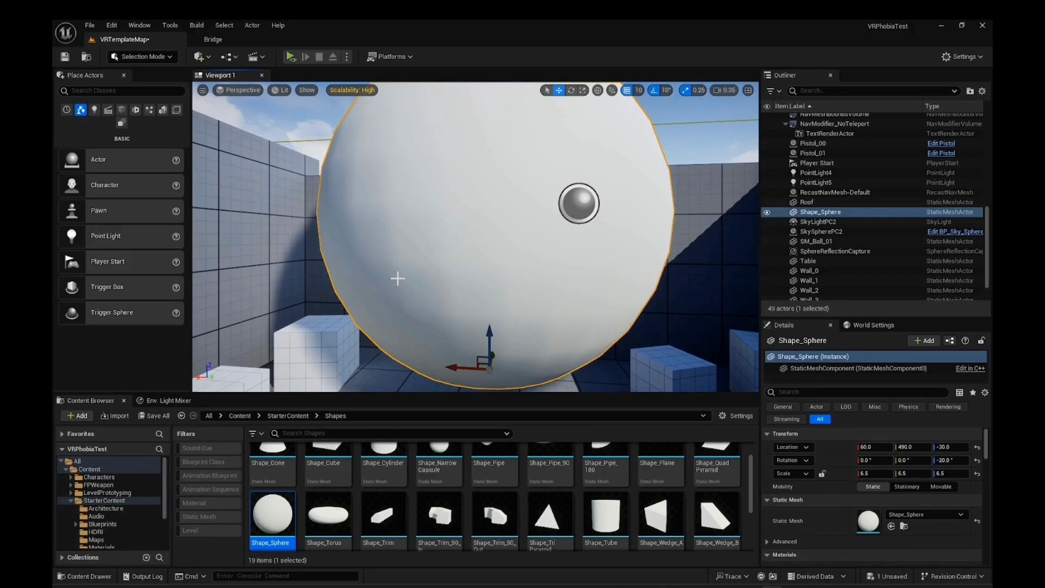
scroll(398, 278, down, 5)
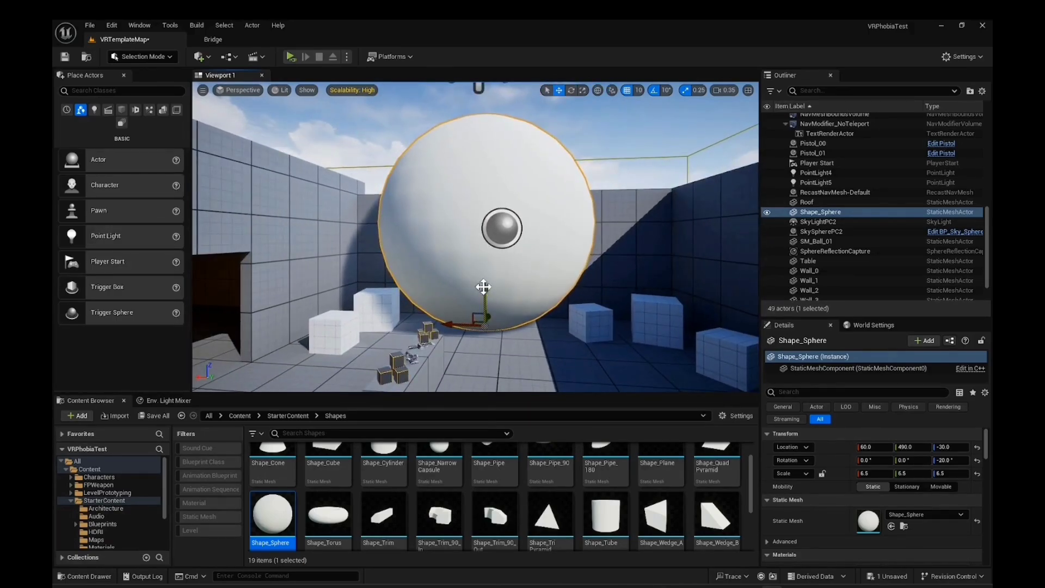
drag(484, 287, 487, 299)
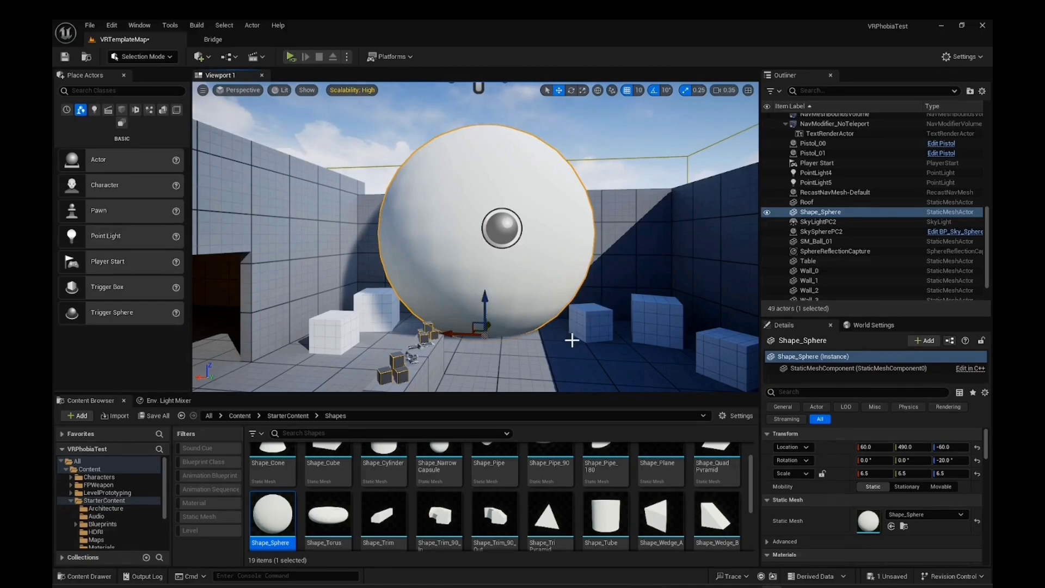
Select the Player Start actor on the floor and examine its position and facing direction from up close and from farther away
mouse_move(612, 322)
right_down()
mouse_move(555, 381)
mouse_move(588, 375)
mouse_move(613, 319)
right_up()
scroll(845, 244, up, 4)
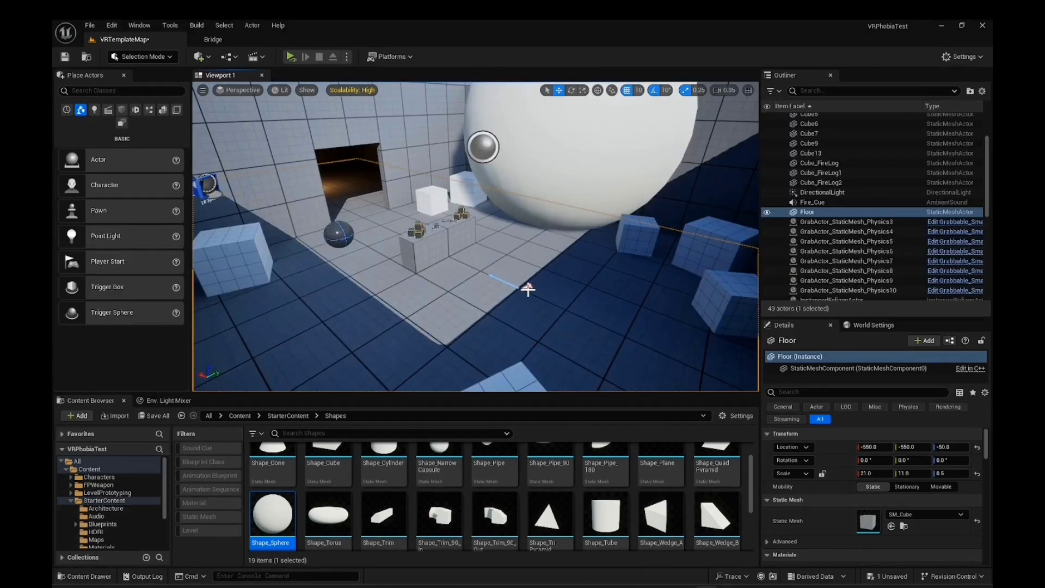
click(523, 285)
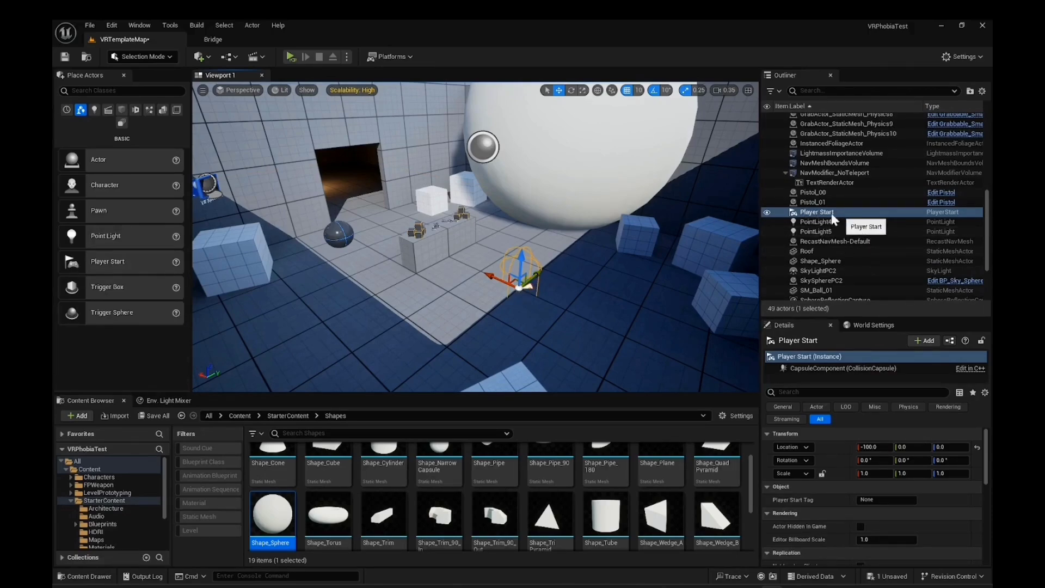
scroll(590, 315, up, 4)
right_drag(597, 319, 530, 354)
right_drag(619, 287, 618, 276)
scroll(619, 287, up, 1)
right_drag(520, 302, 596, 346)
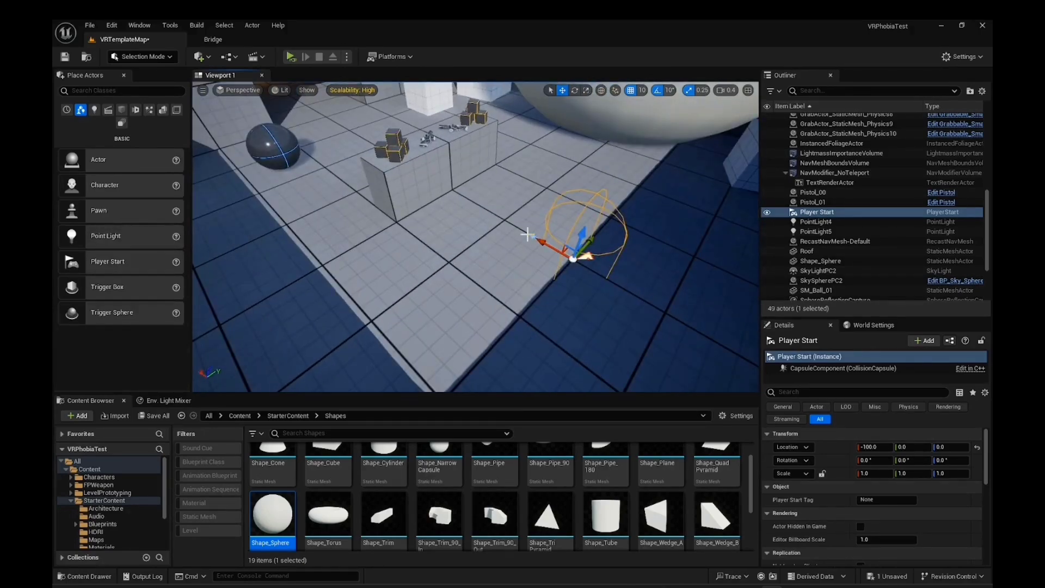
scroll(514, 253, up, 3)
scroll(518, 254, down, 1)
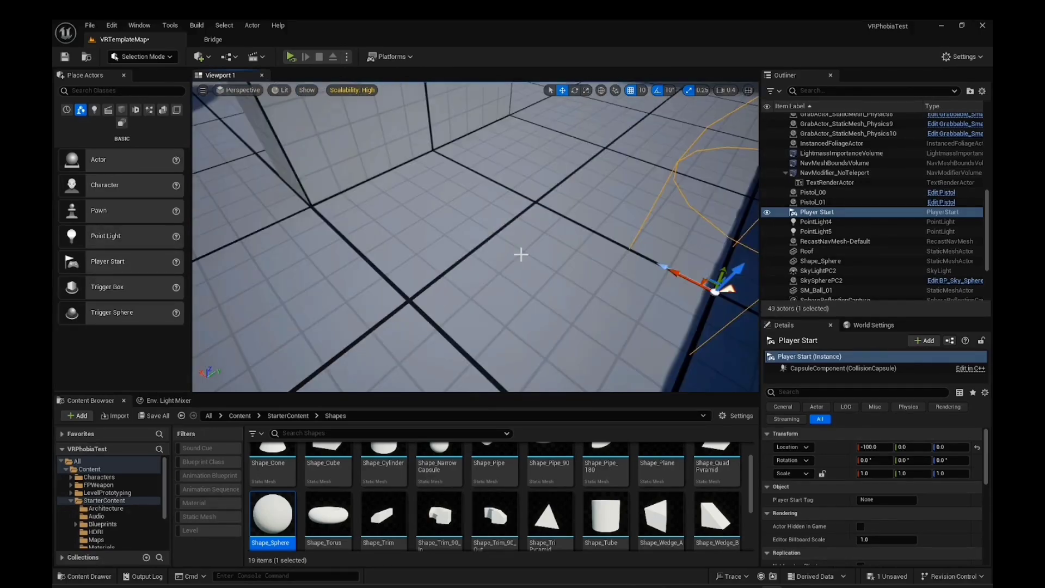
right_drag(522, 254, 577, 280)
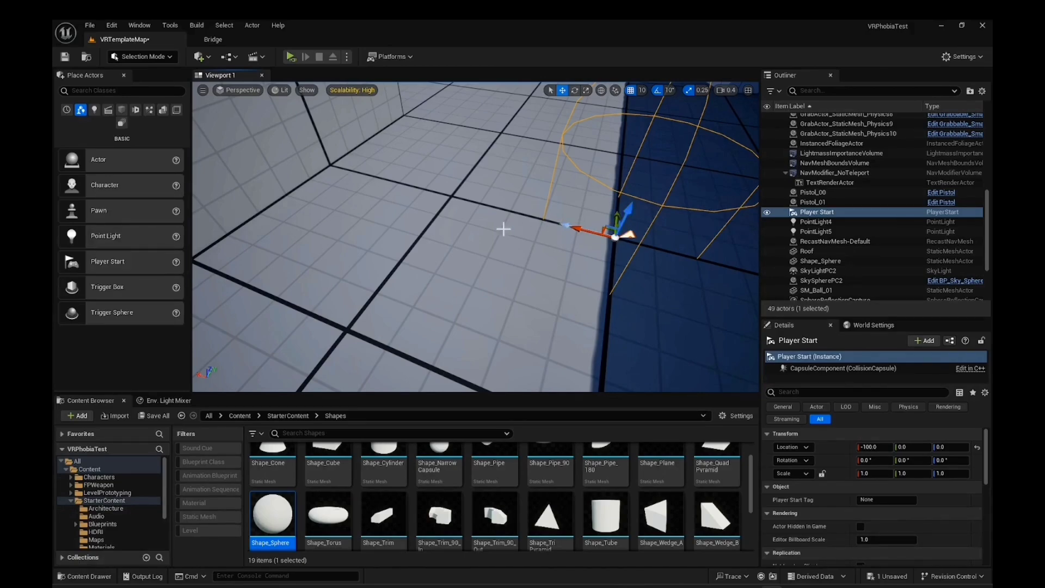
right_drag(578, 266, 630, 263)
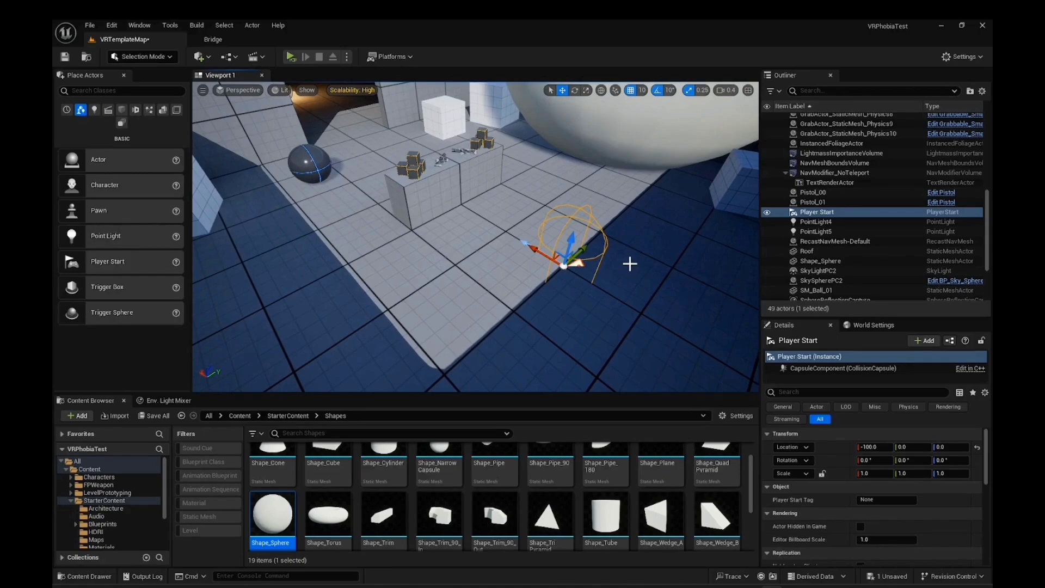
right_drag(669, 261, 686, 215)
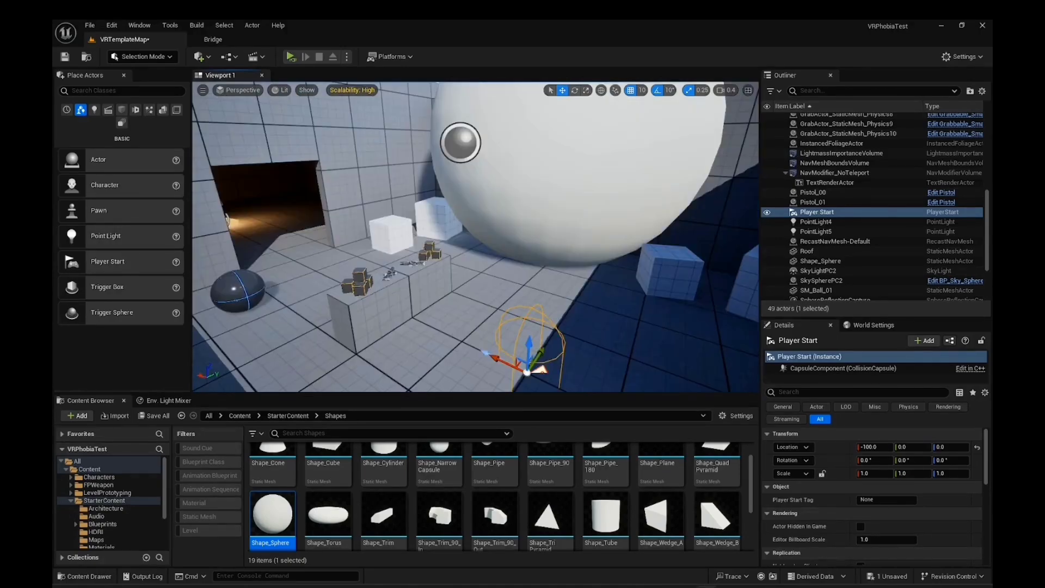
Raise Shape_Sphere above the floor to a Z location of 70
click(576, 221)
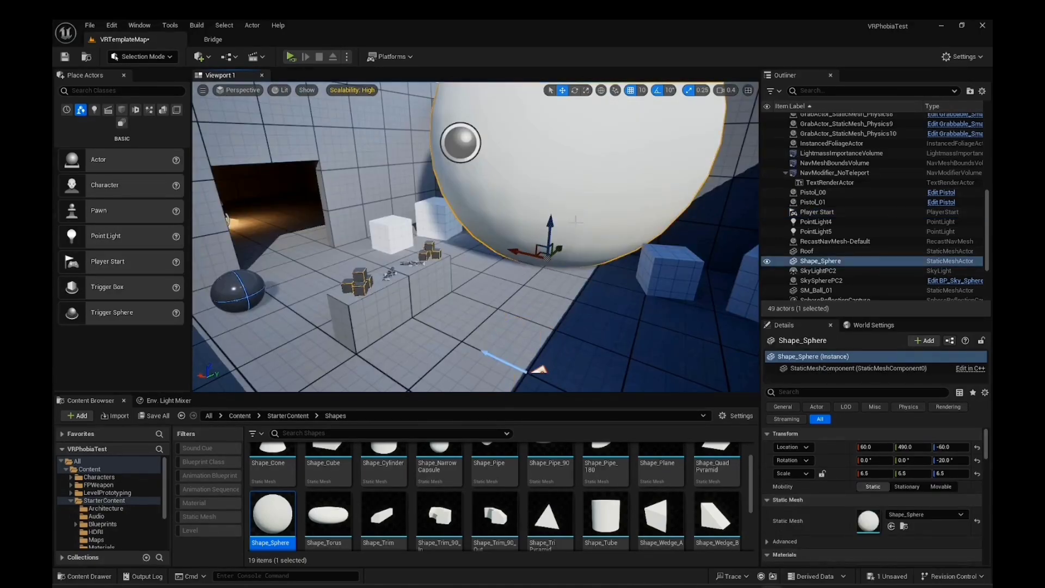
scroll(524, 266, down, 3)
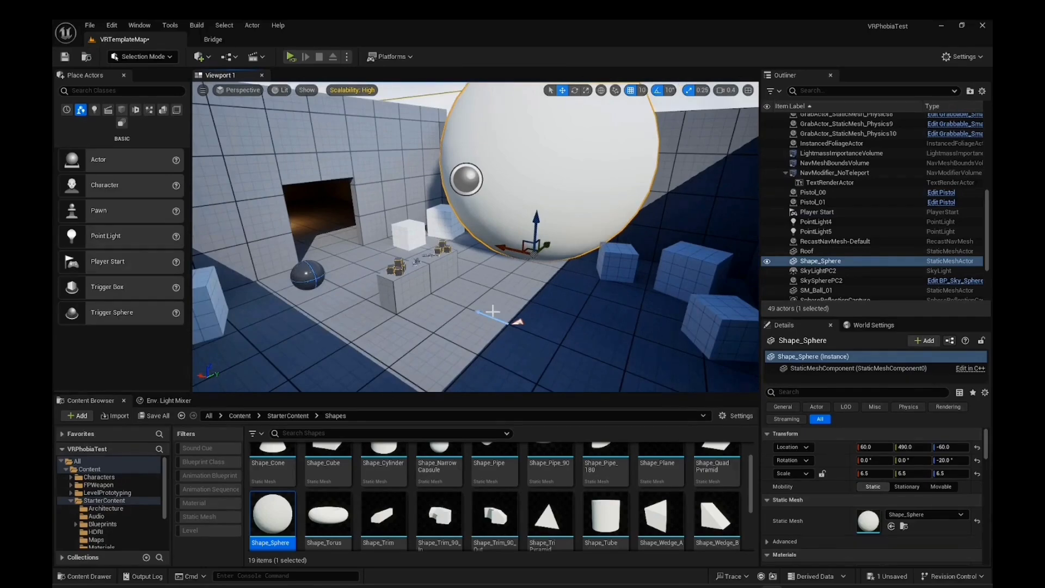
right_drag(492, 310, 502, 288)
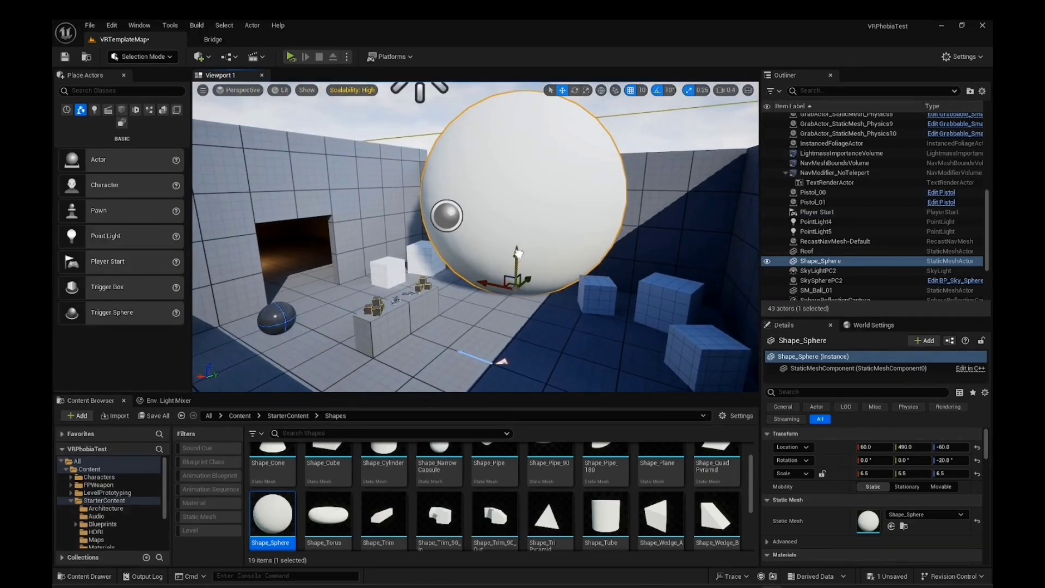
drag(520, 254, 519, 216)
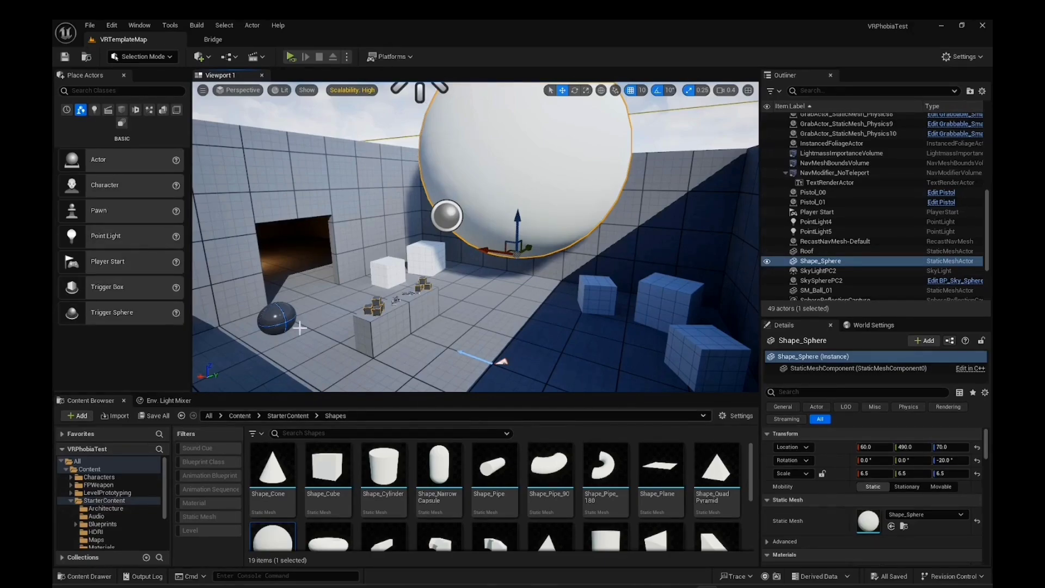
Open the Project Settings in a maximized window and review the Maps & Modes and Supported Platforms pages
click(115, 25)
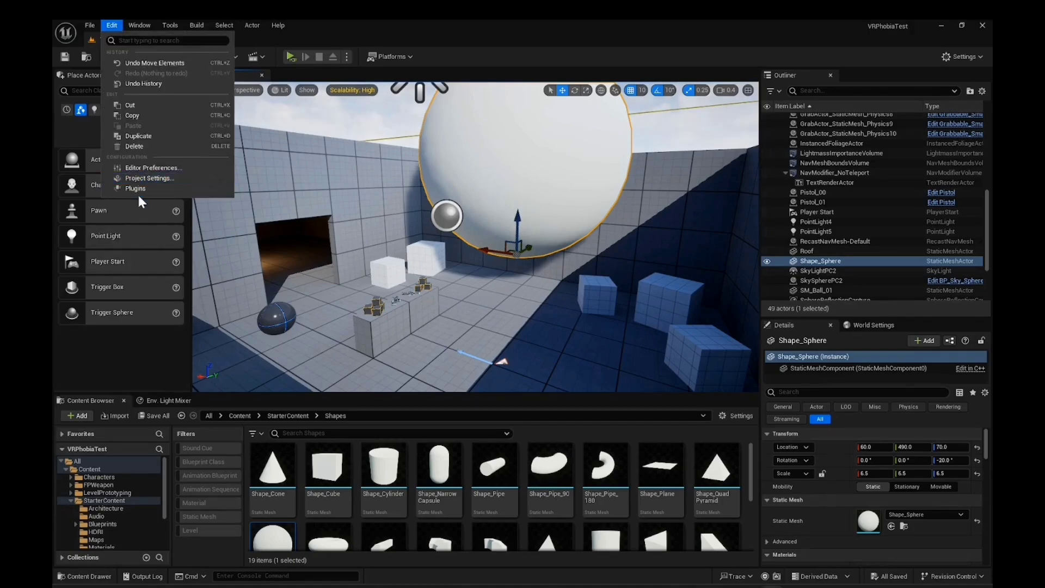
click(133, 180)
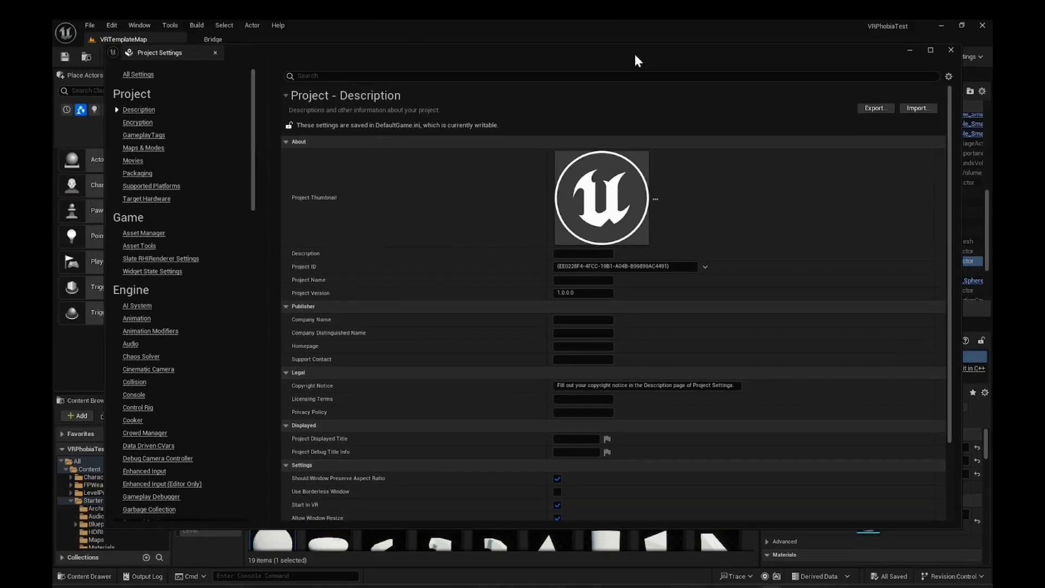
click(931, 50)
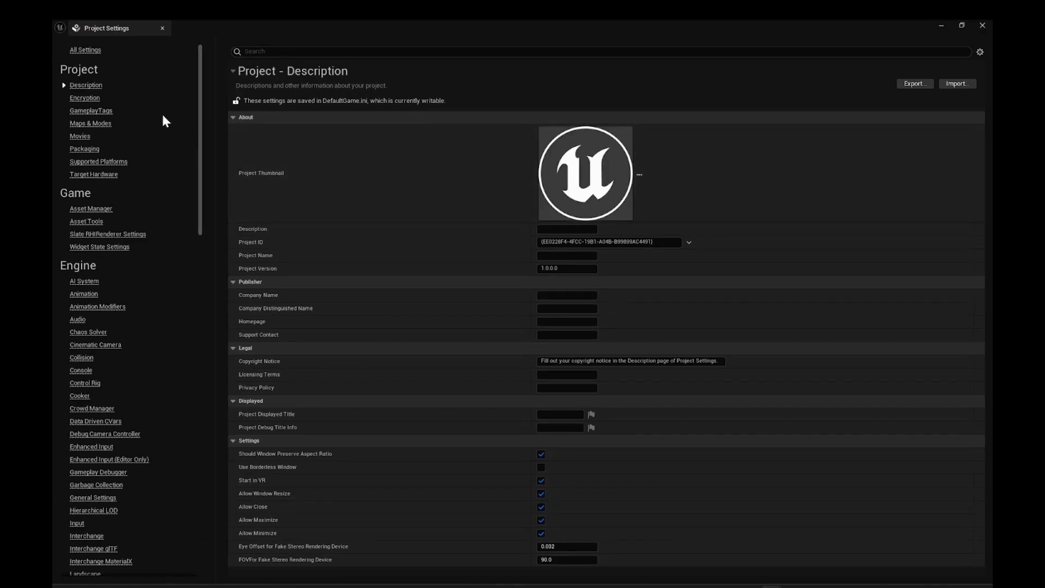
click(81, 123)
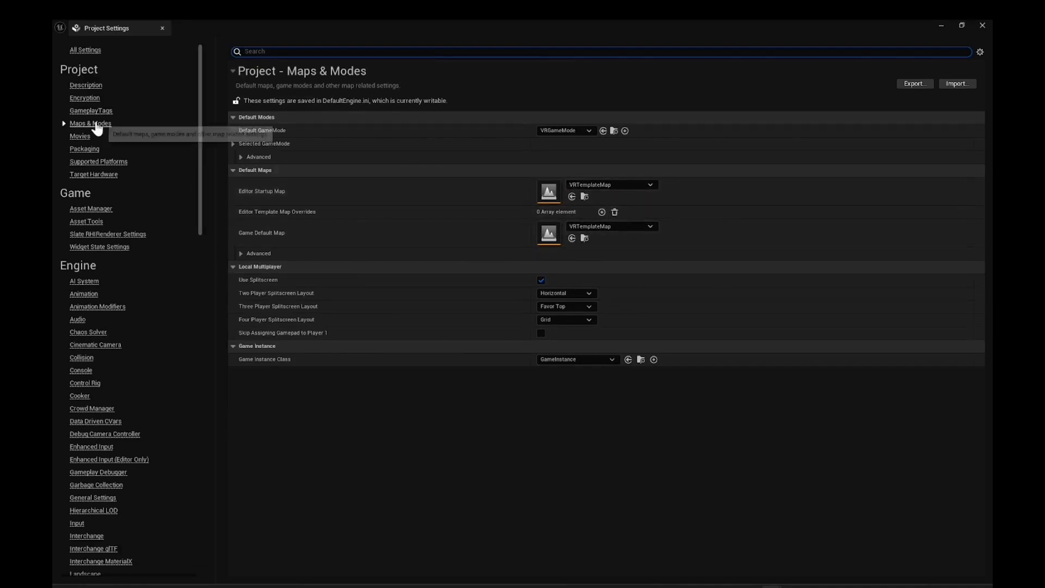
click(82, 163)
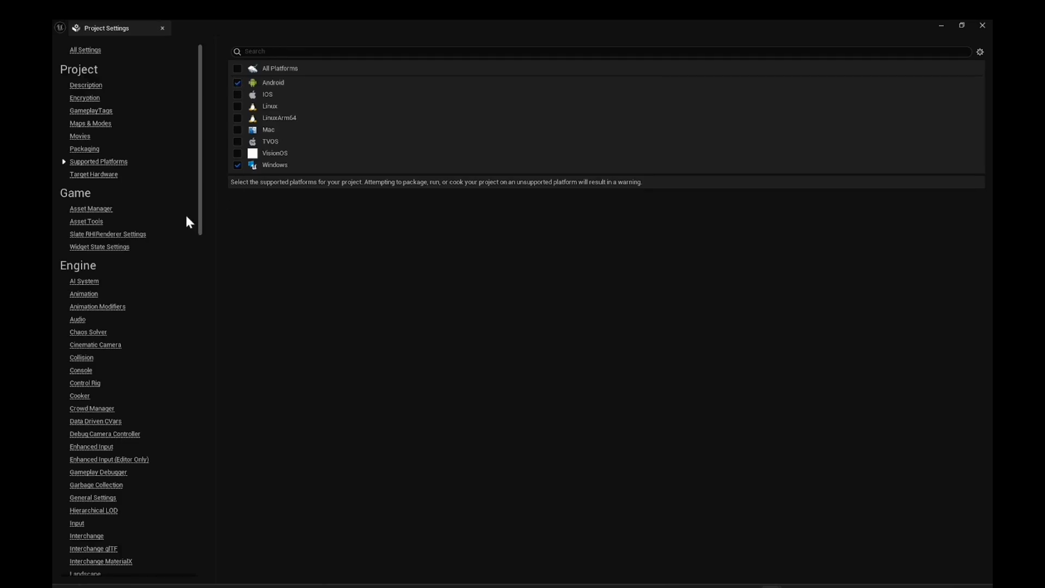
Set the project's Target Hardware to Desktop and Scalable, and choose to apply the pending changes later
click(110, 174)
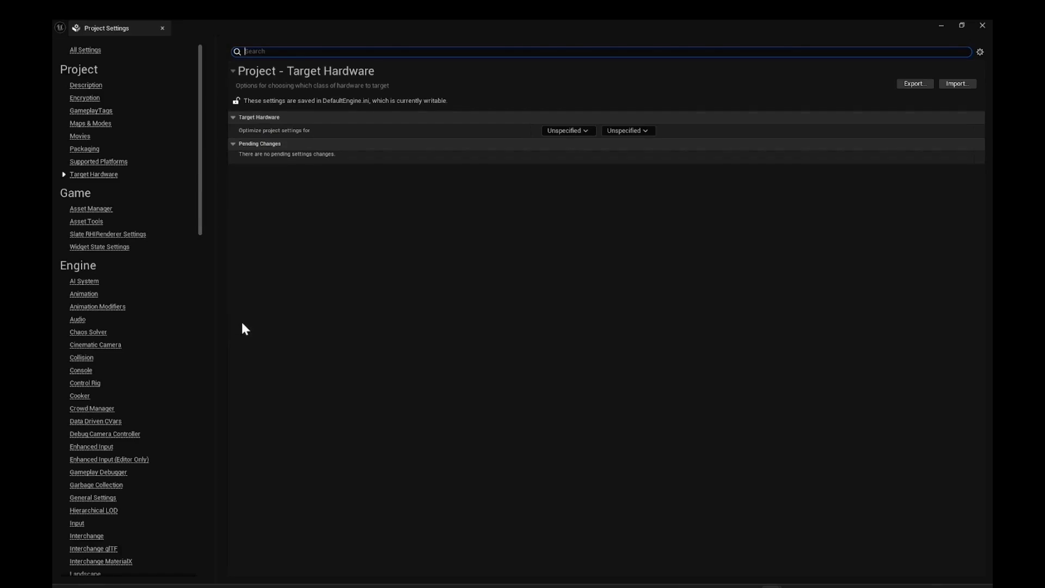
click(552, 130)
click(586, 146)
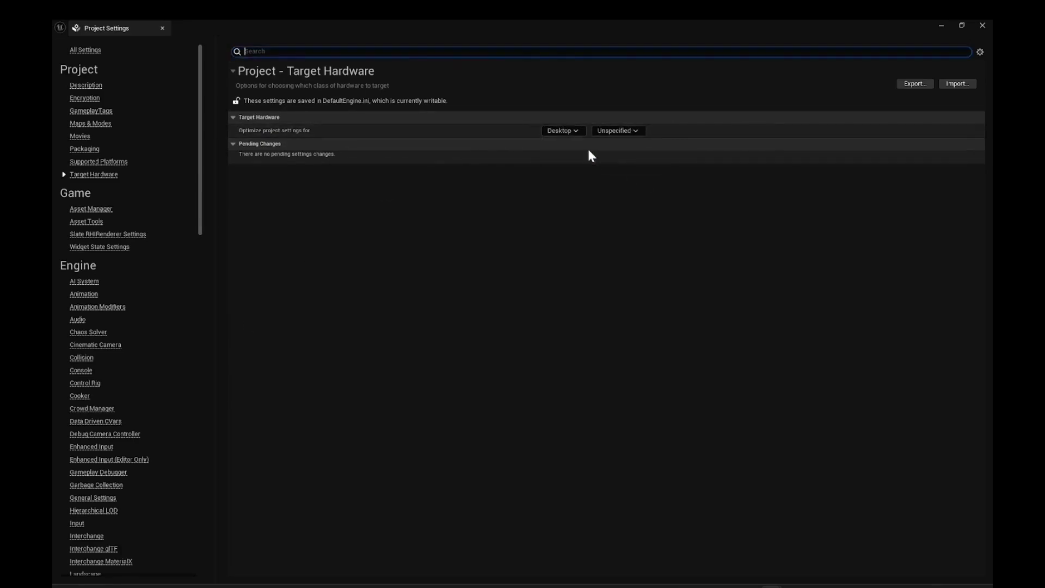
click(615, 131)
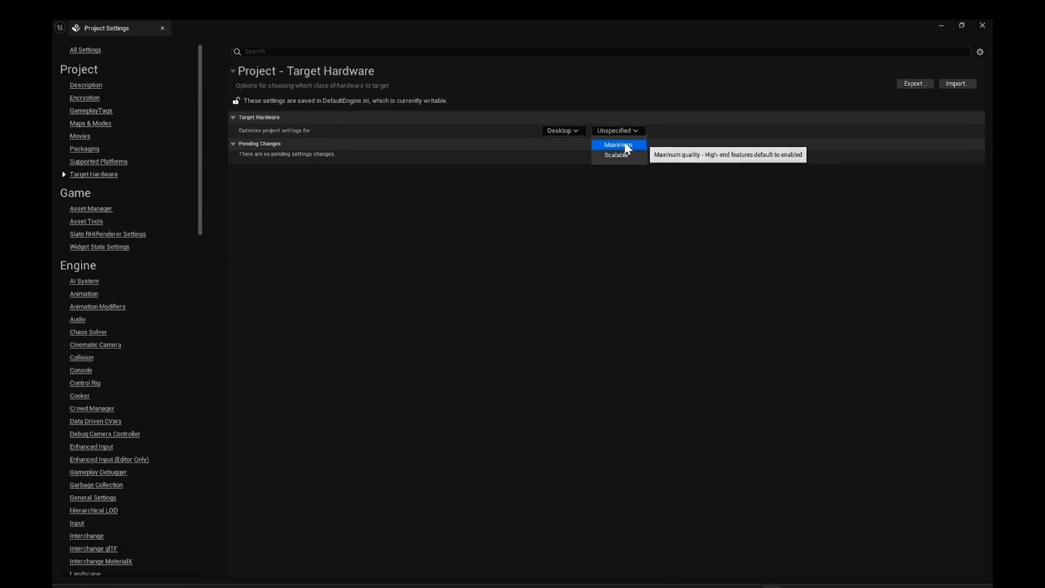
click(620, 156)
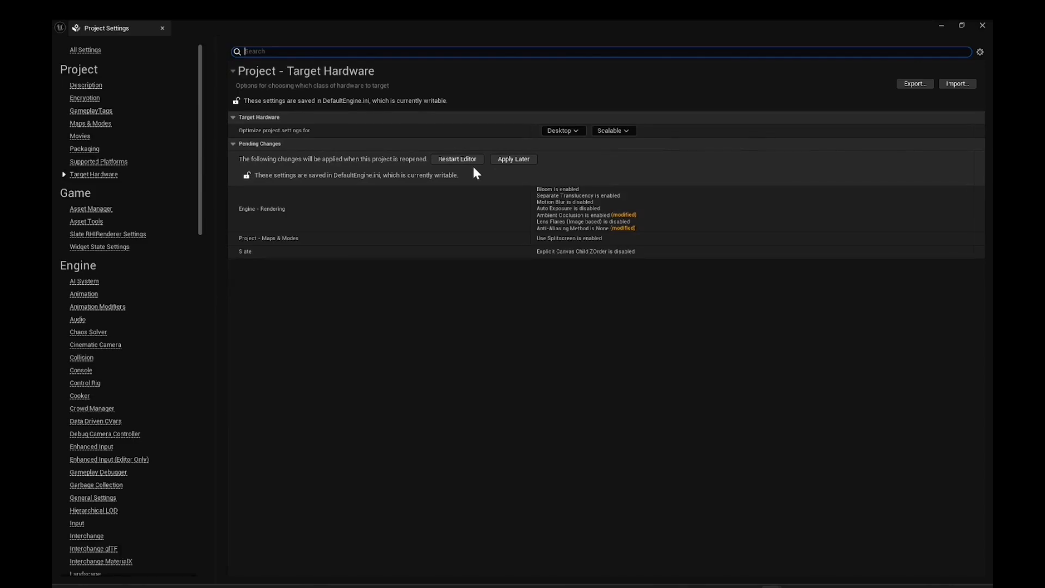
click(509, 158)
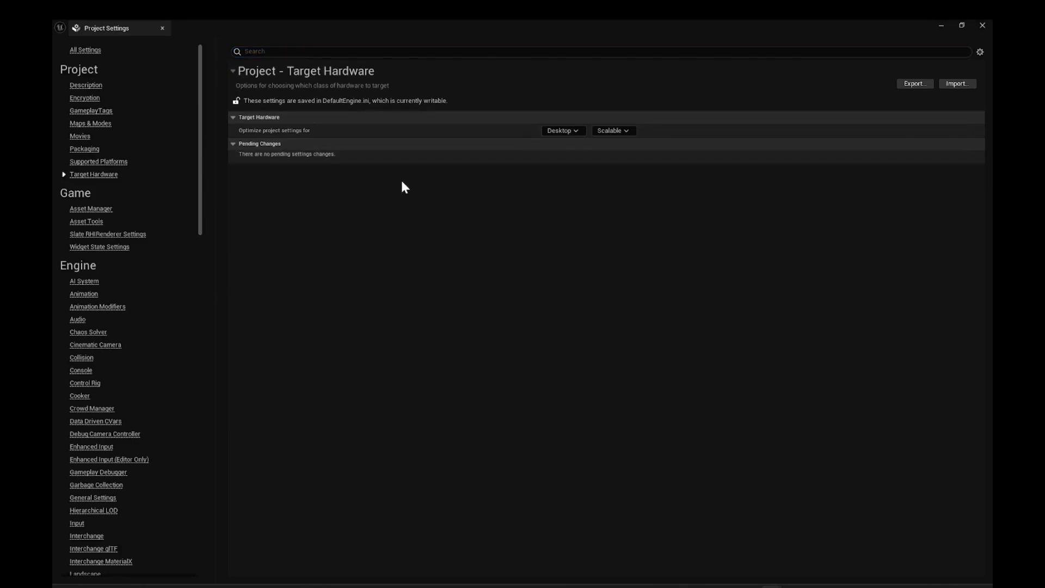
Open the Engine Rendering page of the Project Settings
scroll(181, 252, down, 3)
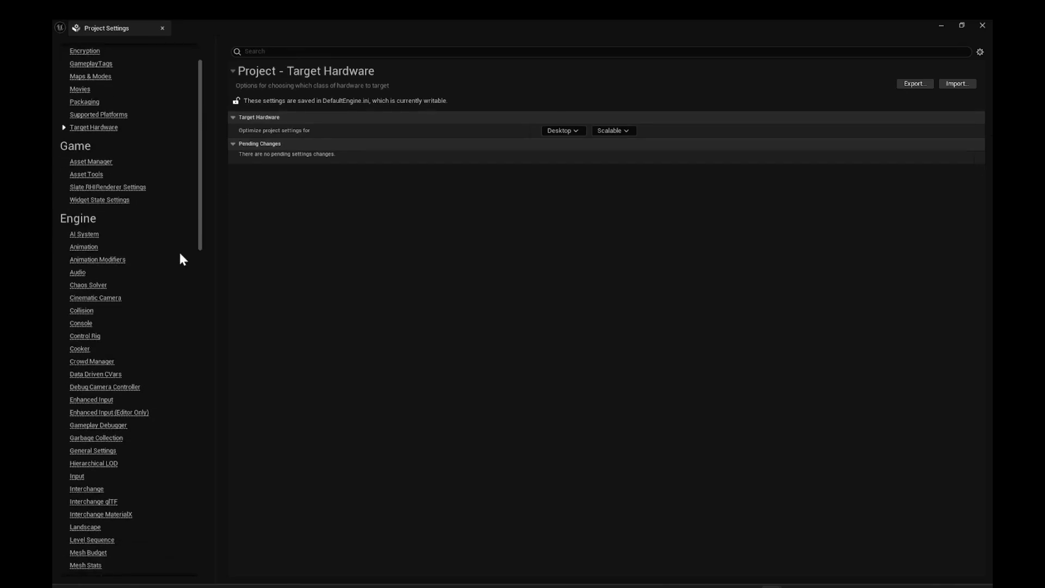
scroll(180, 254, down, 8)
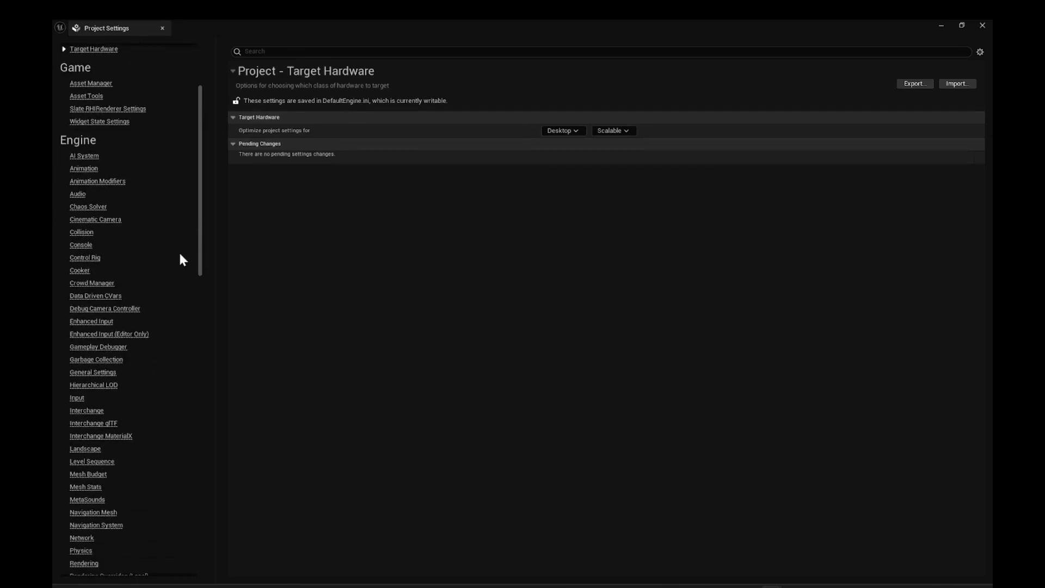
scroll(181, 256, down, 6)
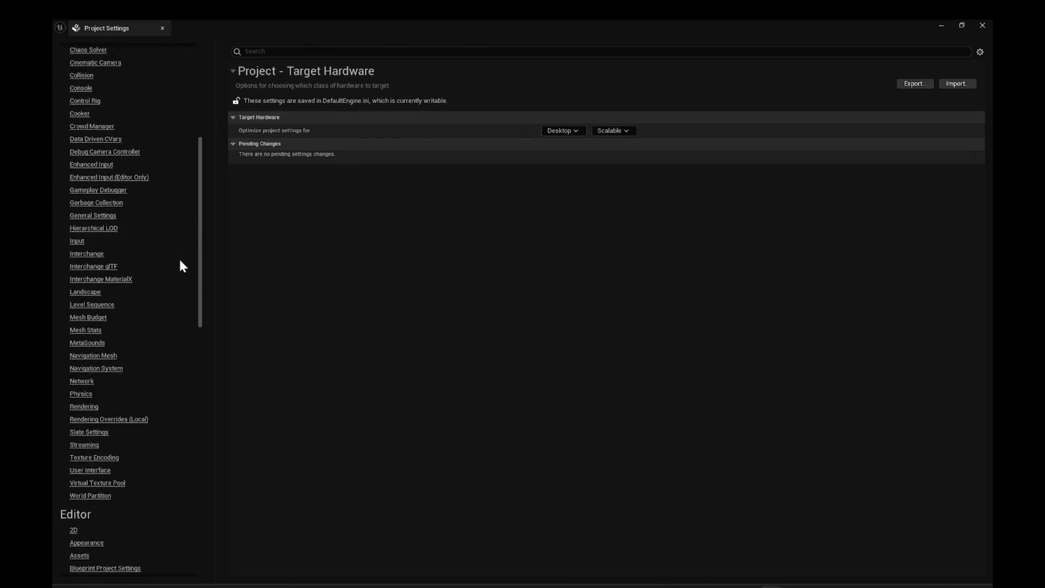
click(82, 406)
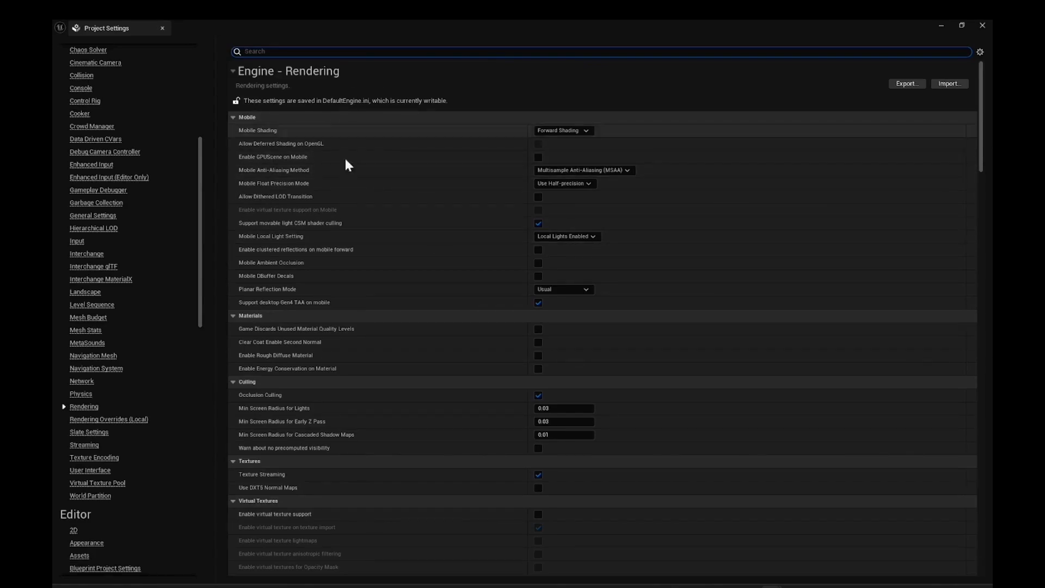
Set the default Anti-Aliasing Method in the rendering settings to Multisample Anti-Aliasing (MSAA)
scroll(724, 188, down, 2)
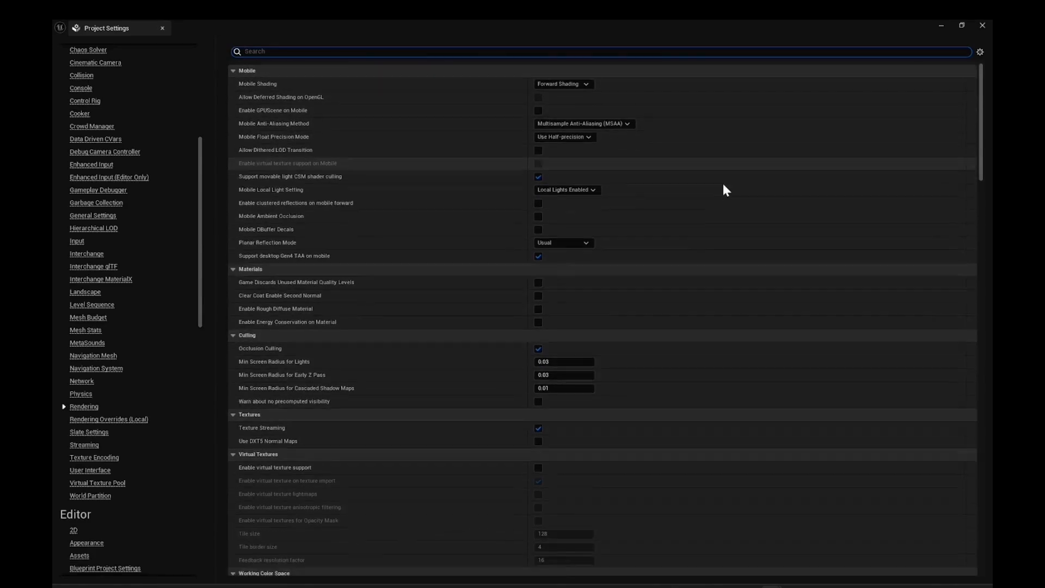
scroll(348, 277, down, 6)
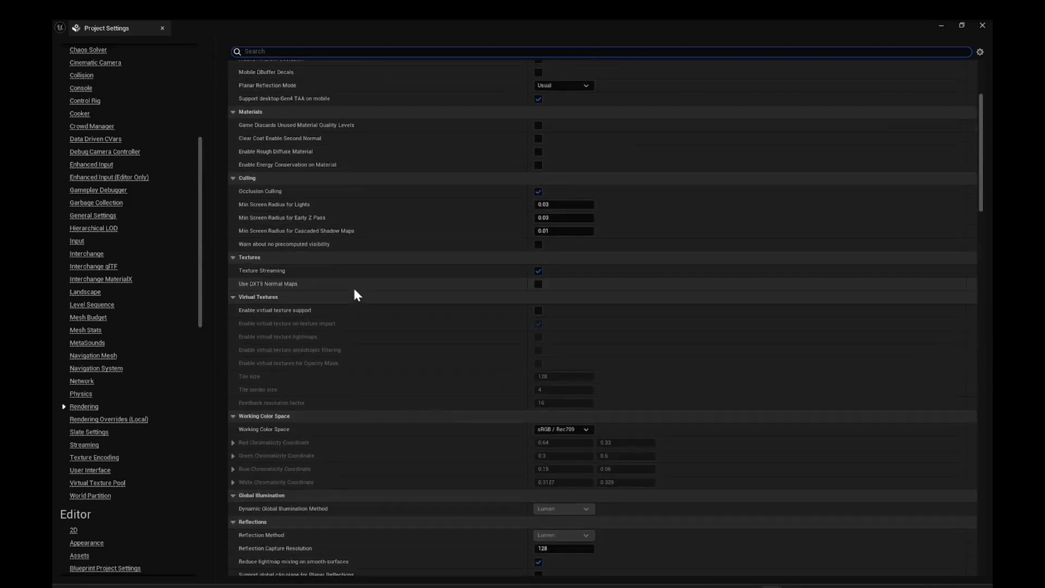
scroll(357, 295, down, 2)
scroll(358, 300, down, 10)
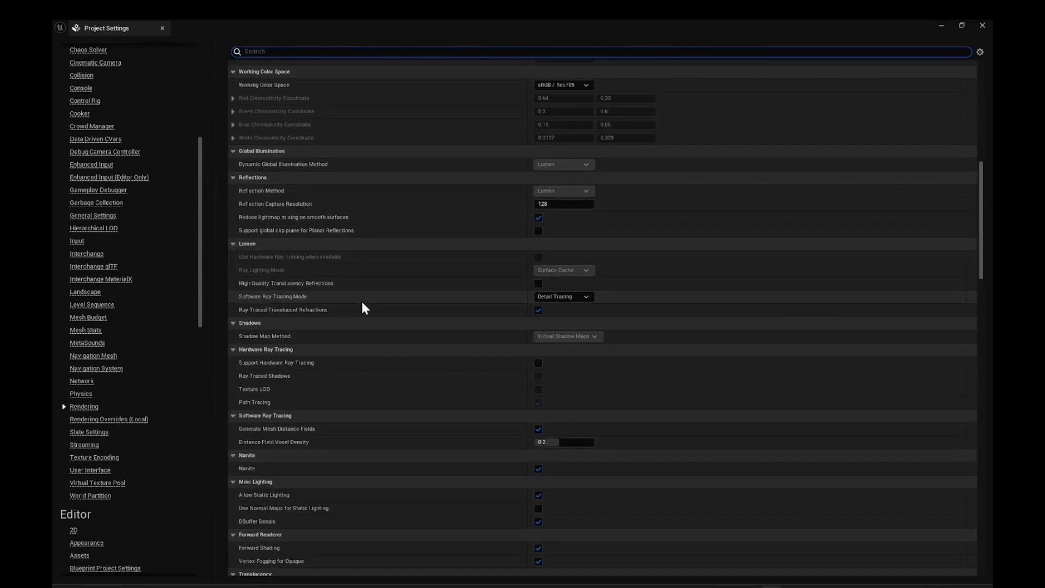
scroll(362, 308, down, 3)
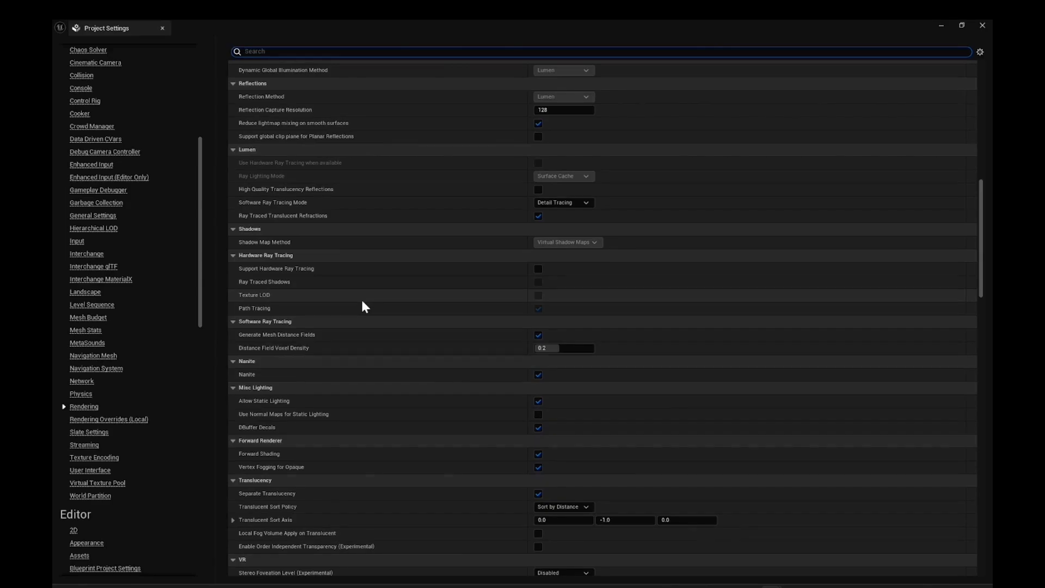
scroll(365, 307, down, 3)
scroll(362, 302, down, 6)
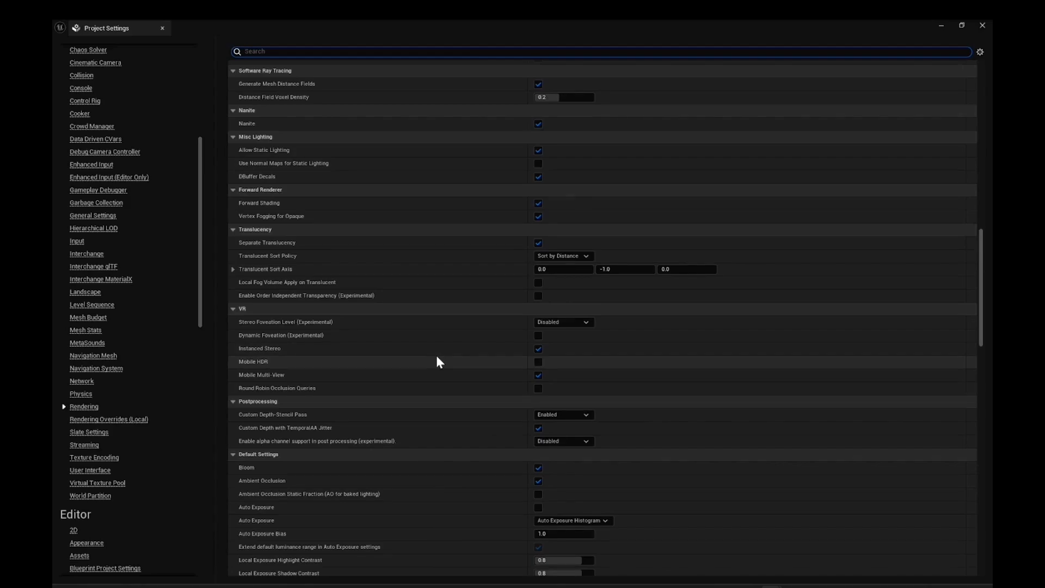
scroll(437, 358, down, 8)
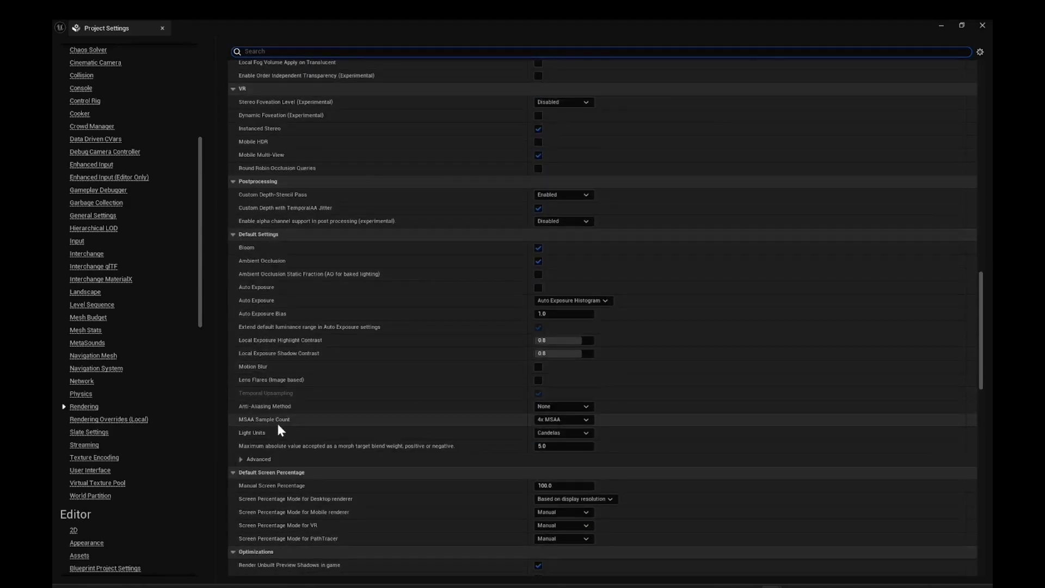
click(591, 406)
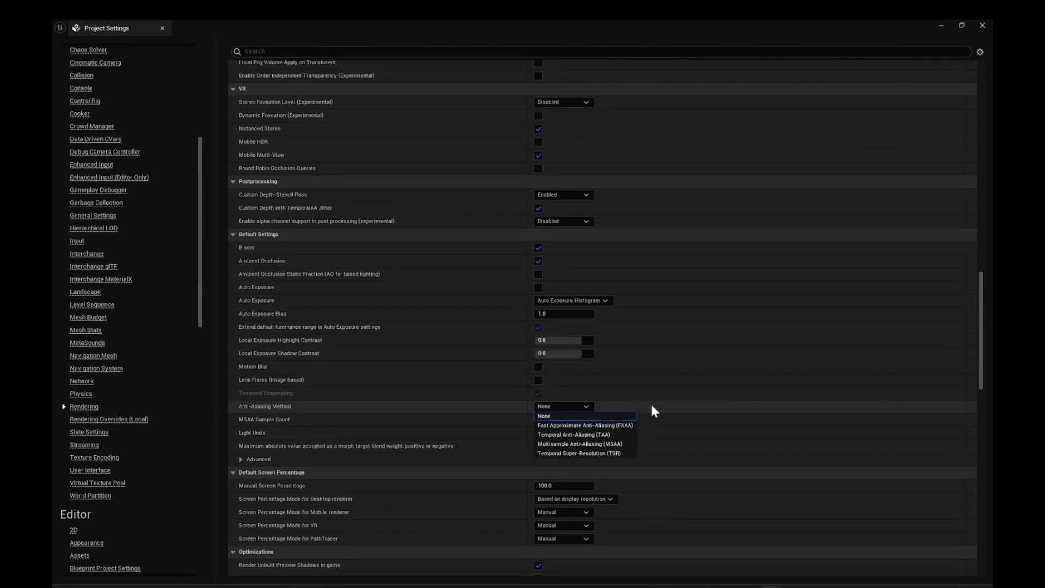
click(588, 444)
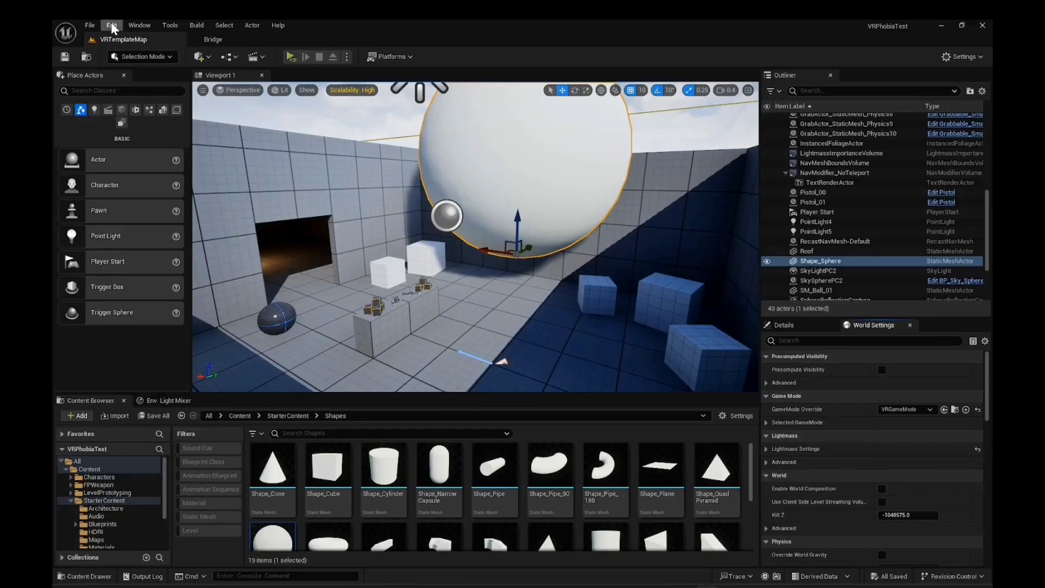
Reopen the Project Settings from the level editor and set the Project Name in the project description to VRPhobiaTest
click(112, 25)
click(136, 176)
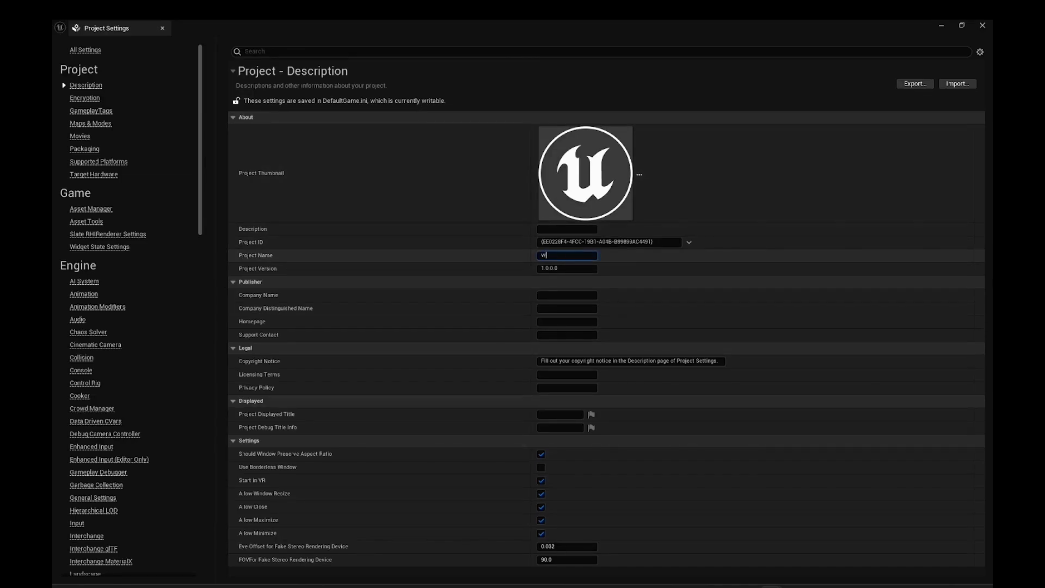
text(pHO)
key(BackSpace)
key(BackSpace)
key(BackSpace)
key(BackSpace)
key(BackSpace)
text(v)
text(V)
text(R)
text(PhobiaT)
text(est)
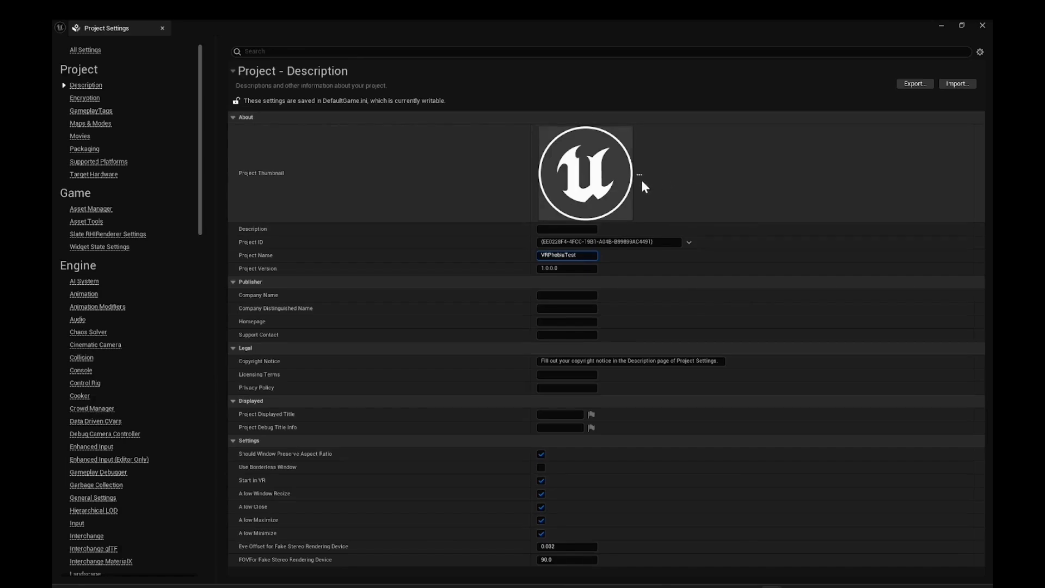
Choose Chipmunk.png from the 2024 > AI ART > VRGame folder as the project thumbnail
click(640, 172)
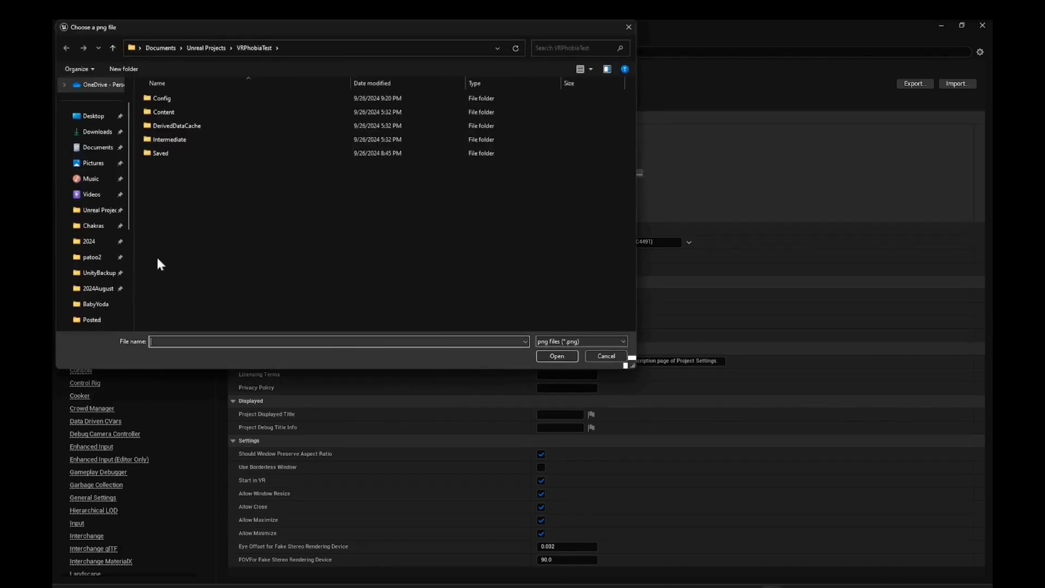
click(91, 242)
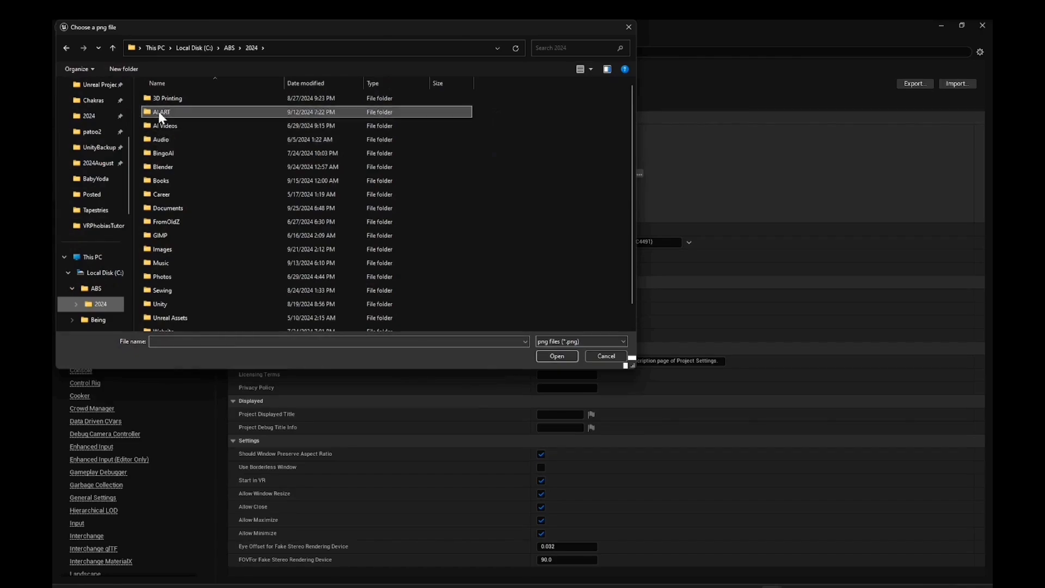
double_click(158, 111)
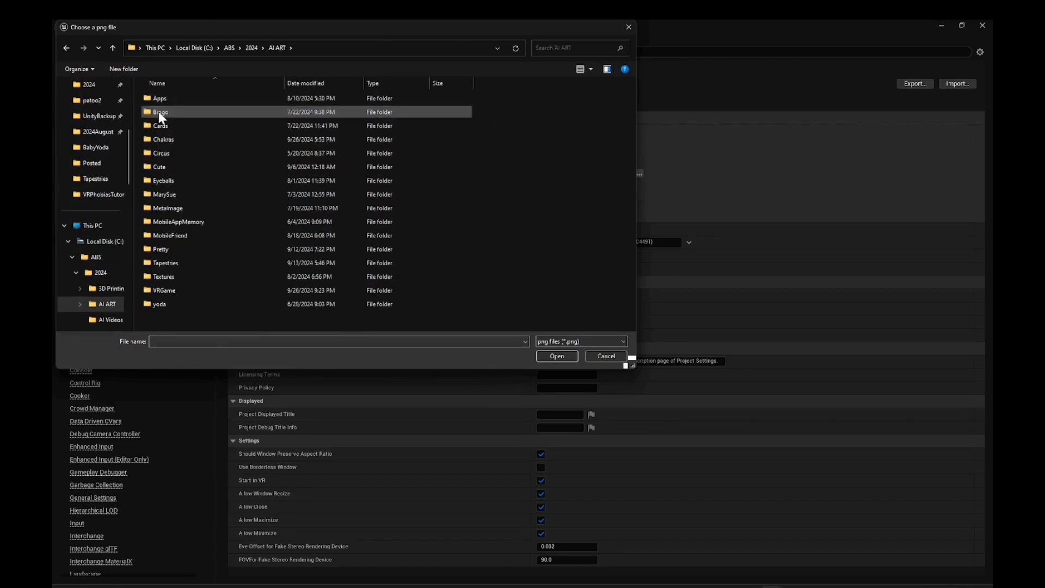
double_click(152, 290)
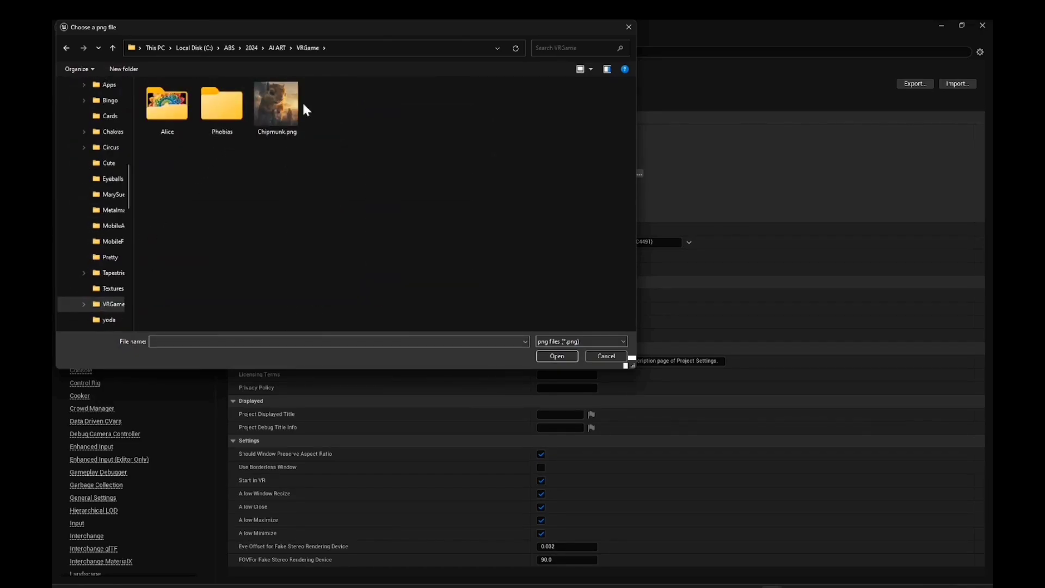
click(284, 113)
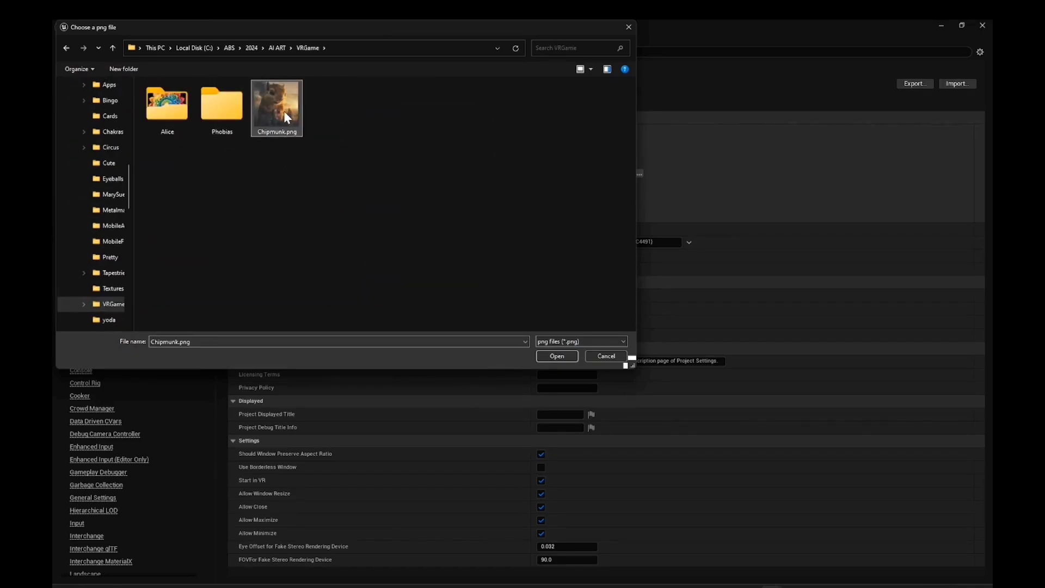
click(556, 356)
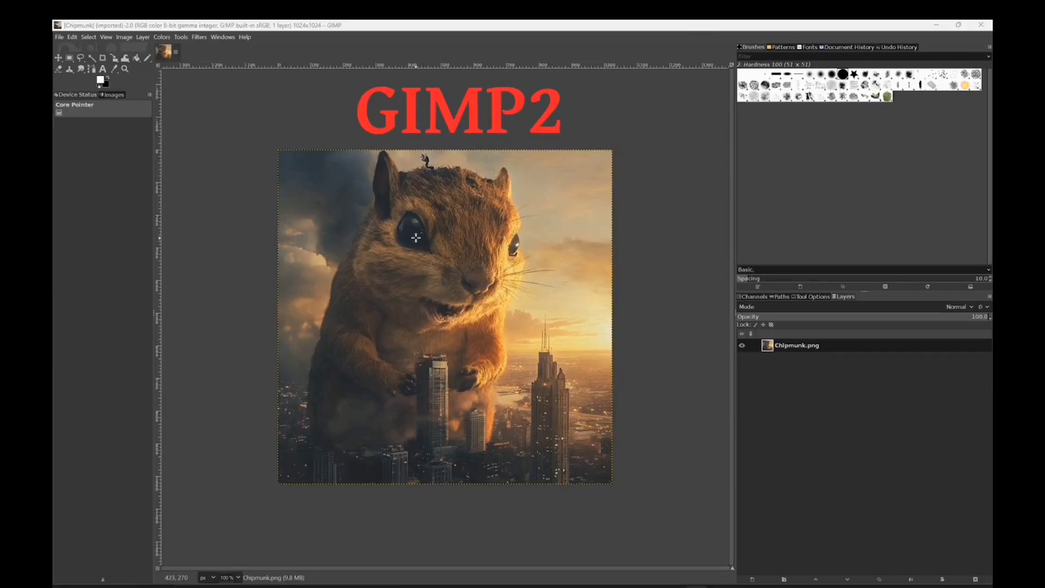
In GIMP, scale the Chipmunk image to 192 × 192 pixels, checking the thumbnail size required in Unreal's Project Settings
key(ctrl+l)
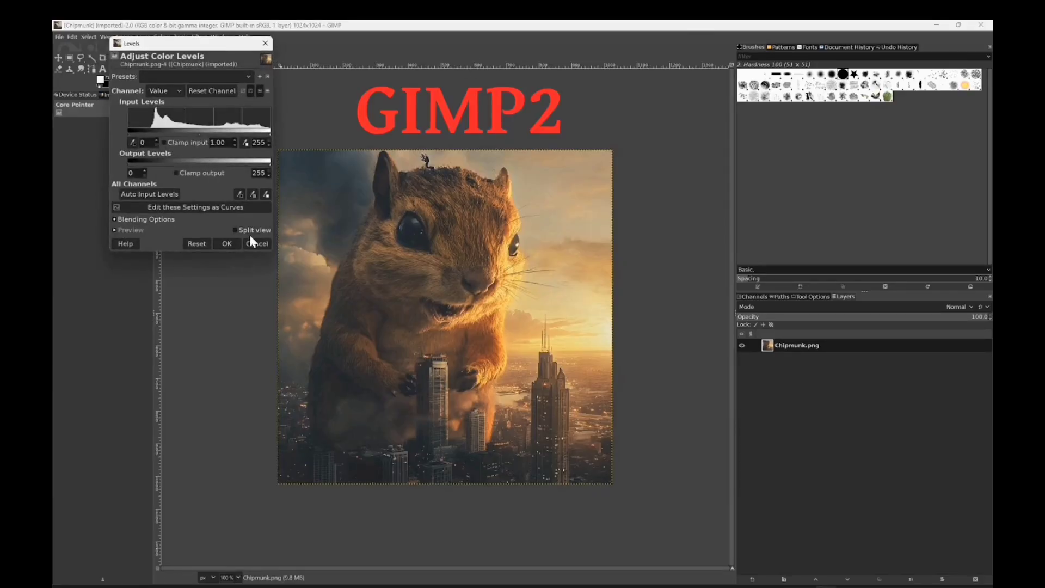
click(252, 241)
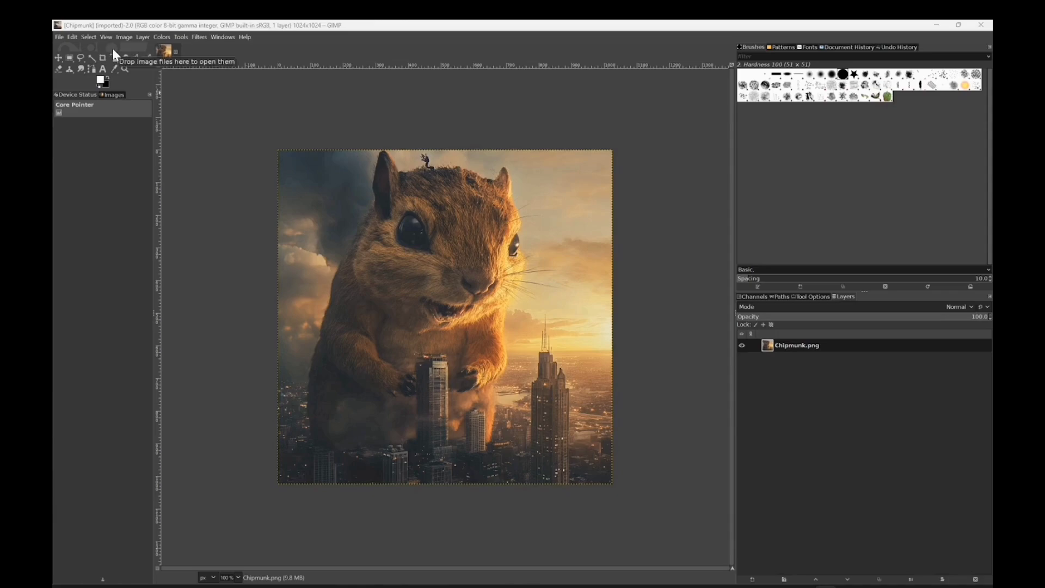
click(124, 37)
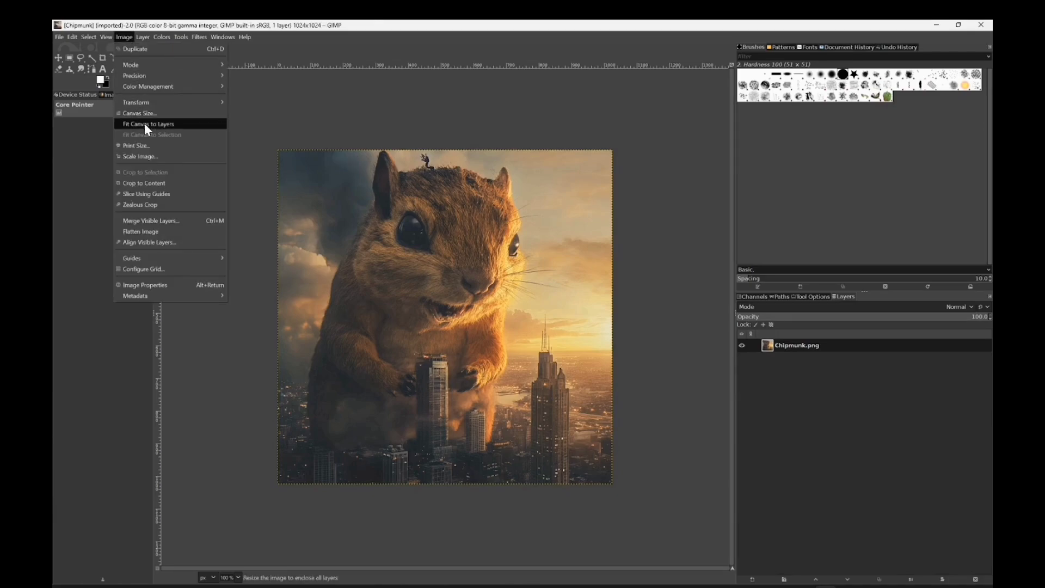
click(145, 156)
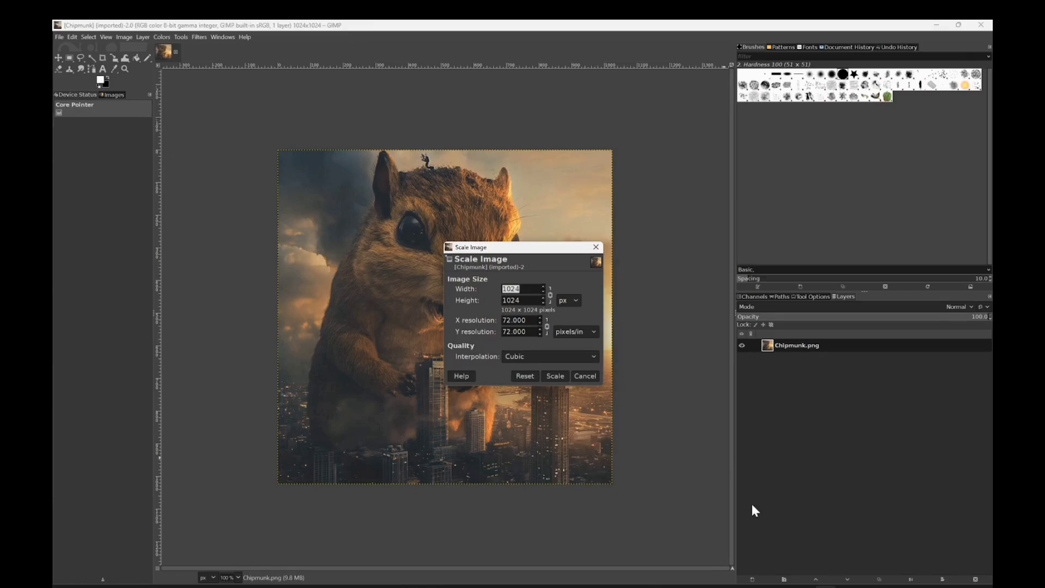
click(761, 587)
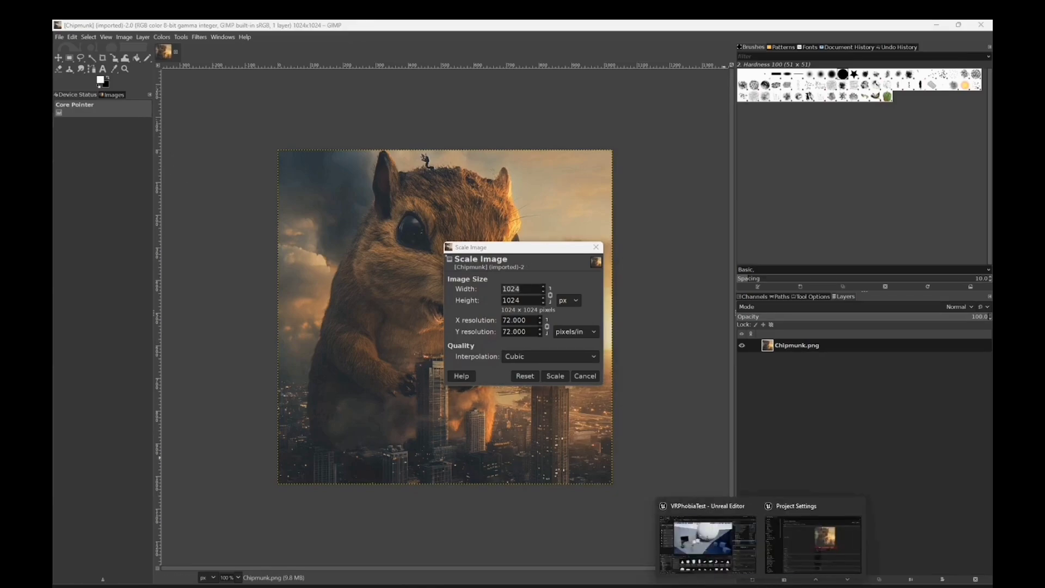
click(800, 551)
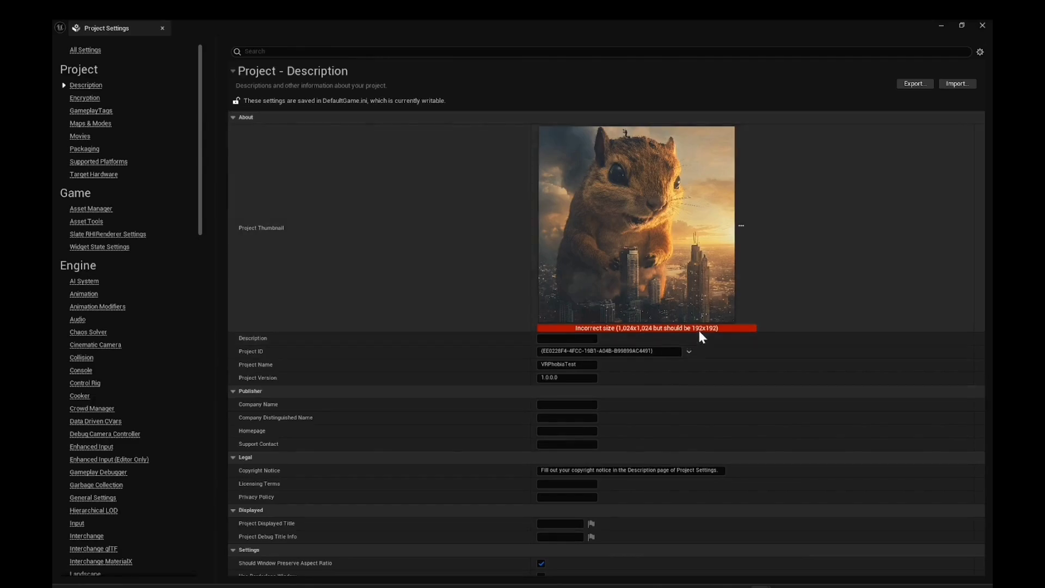
click(824, 587)
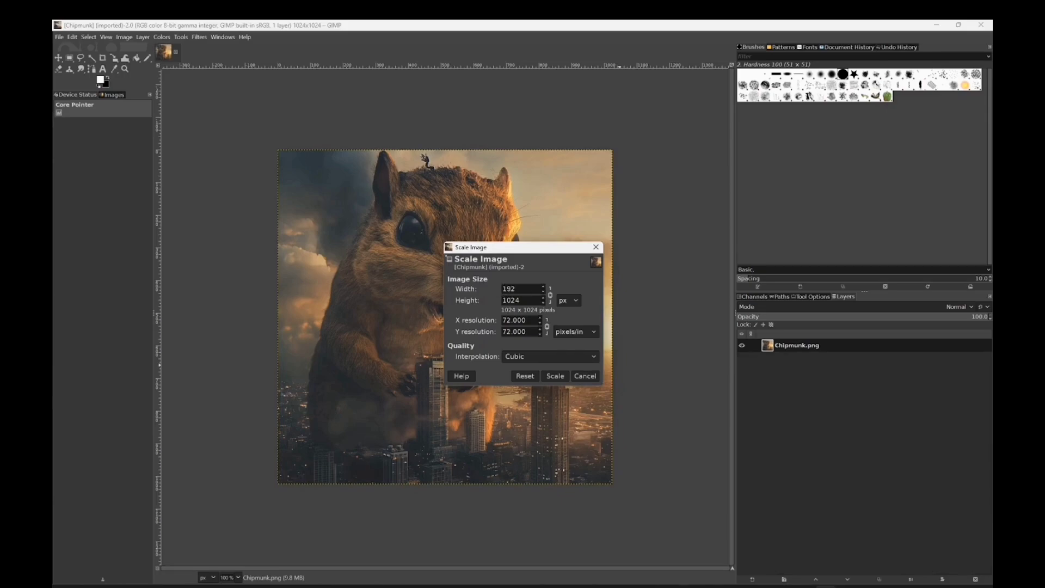
key(Tab)
click(557, 376)
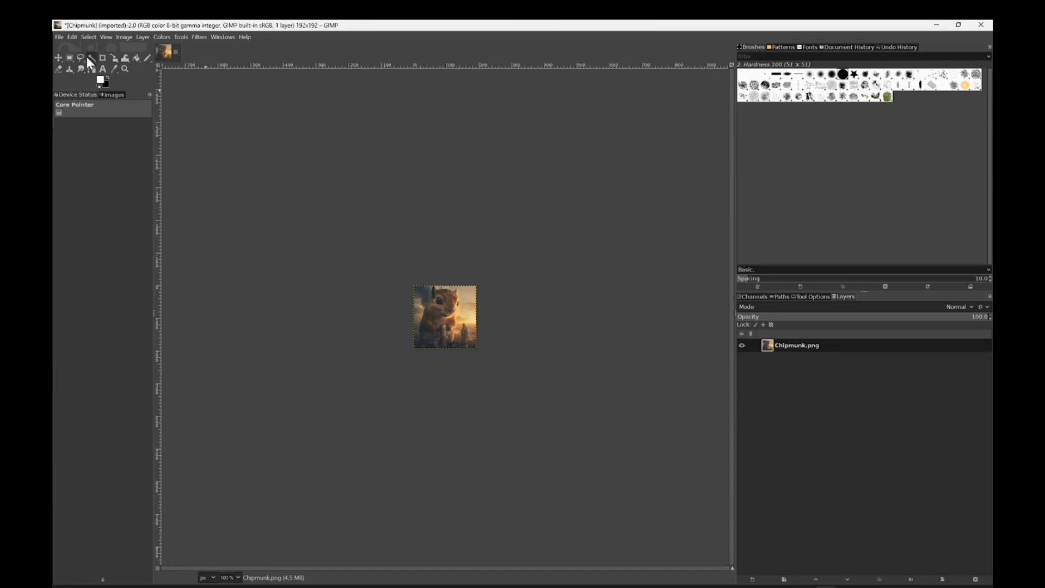
Export the scaled image as Chipmunk_Small.png into the VRGame > Phobias folder, keeping the default PNG export options
click(59, 37)
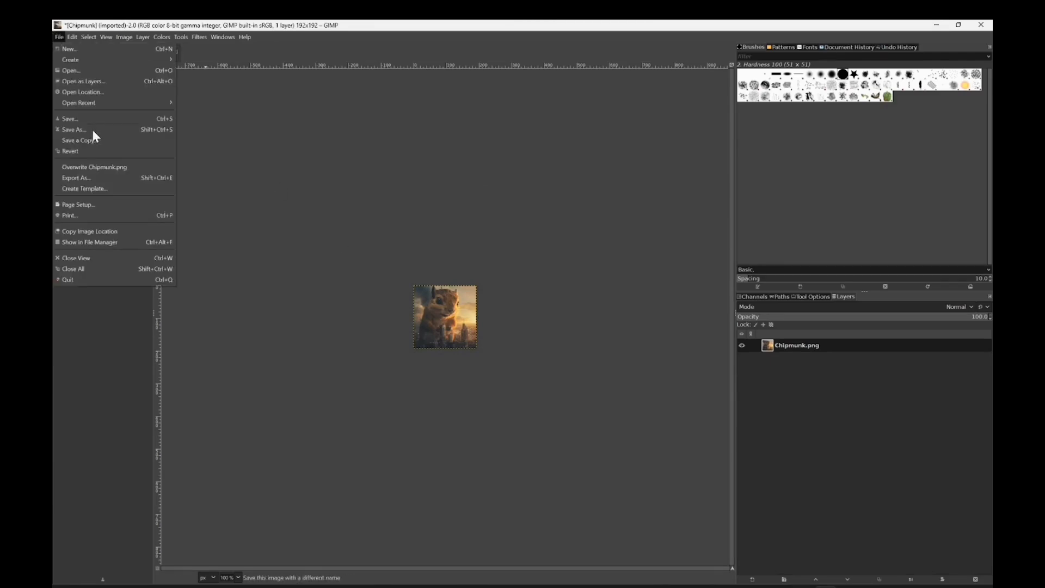
click(104, 177)
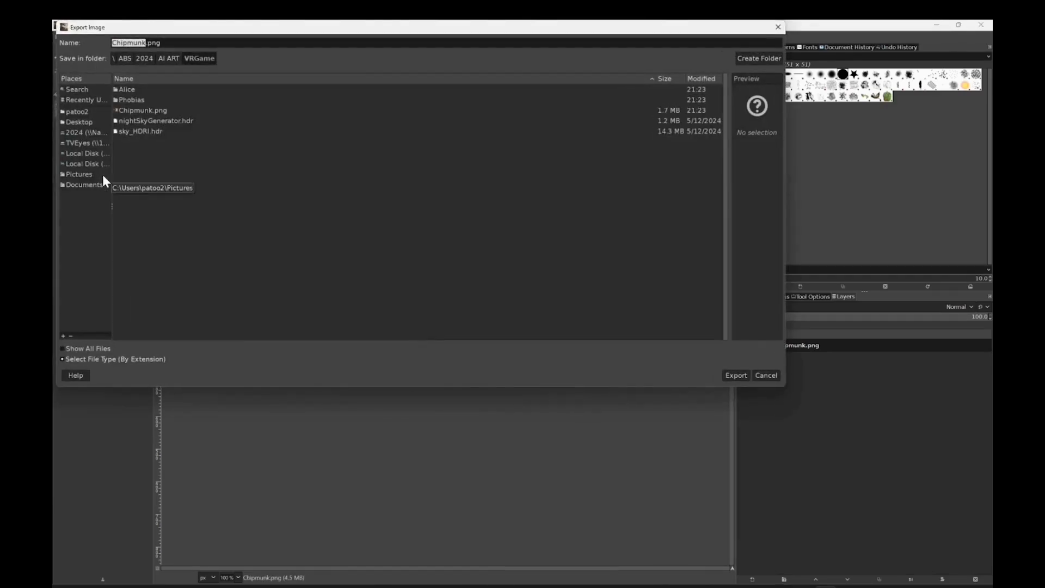
double_click(137, 98)
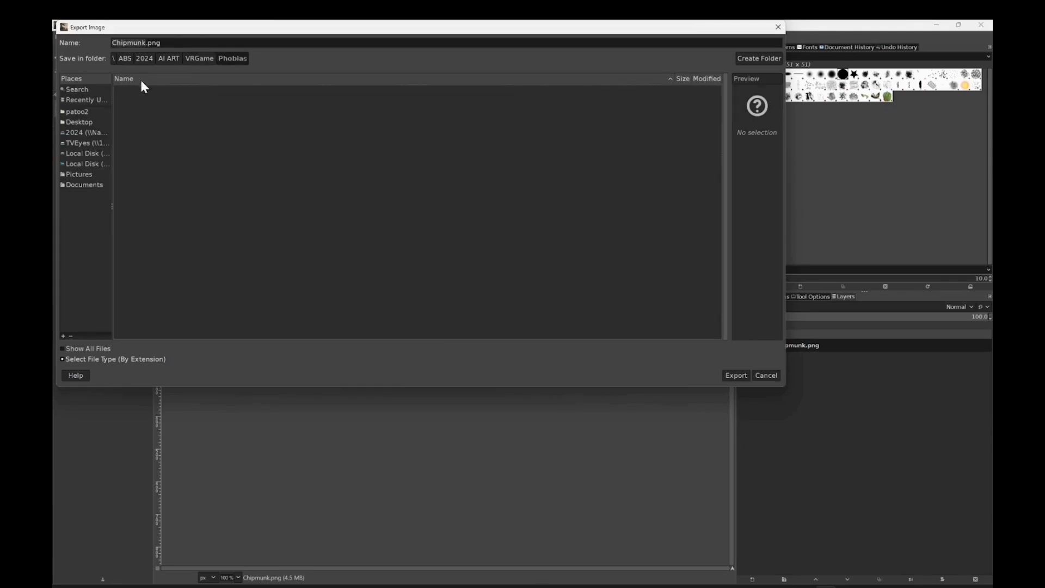
click(143, 42)
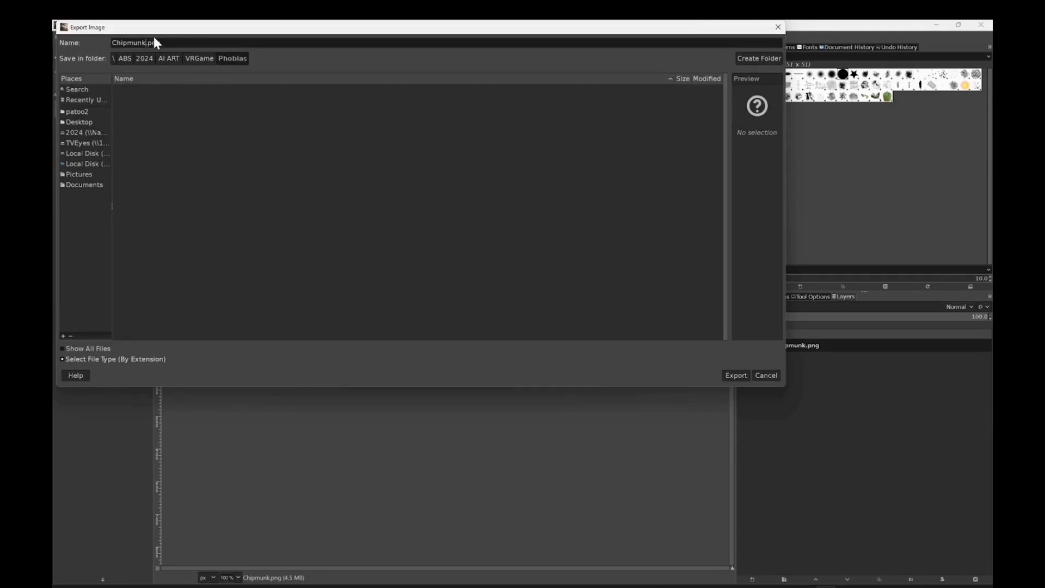
text(_Small)
click(738, 376)
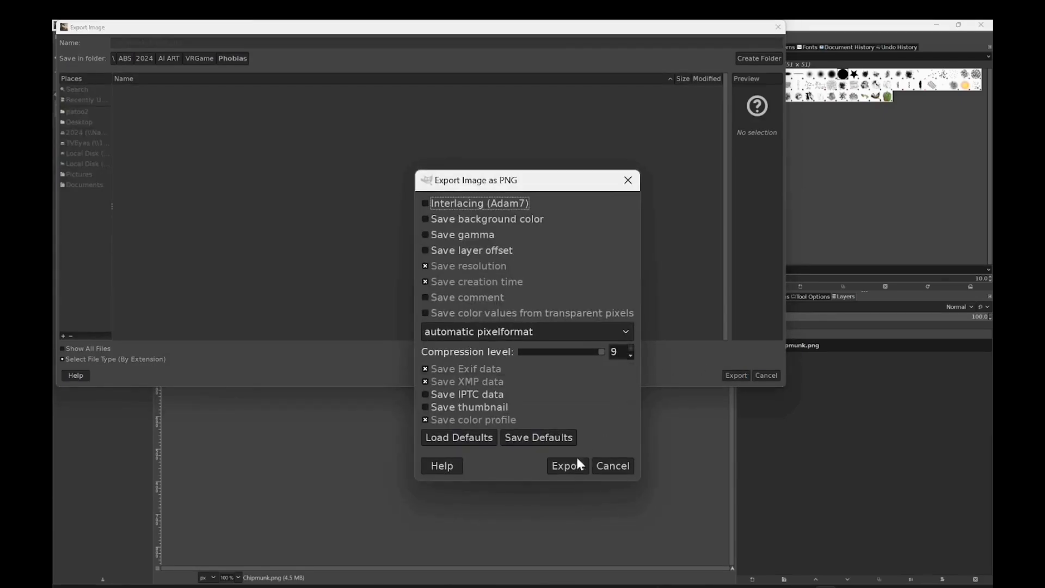
click(577, 462)
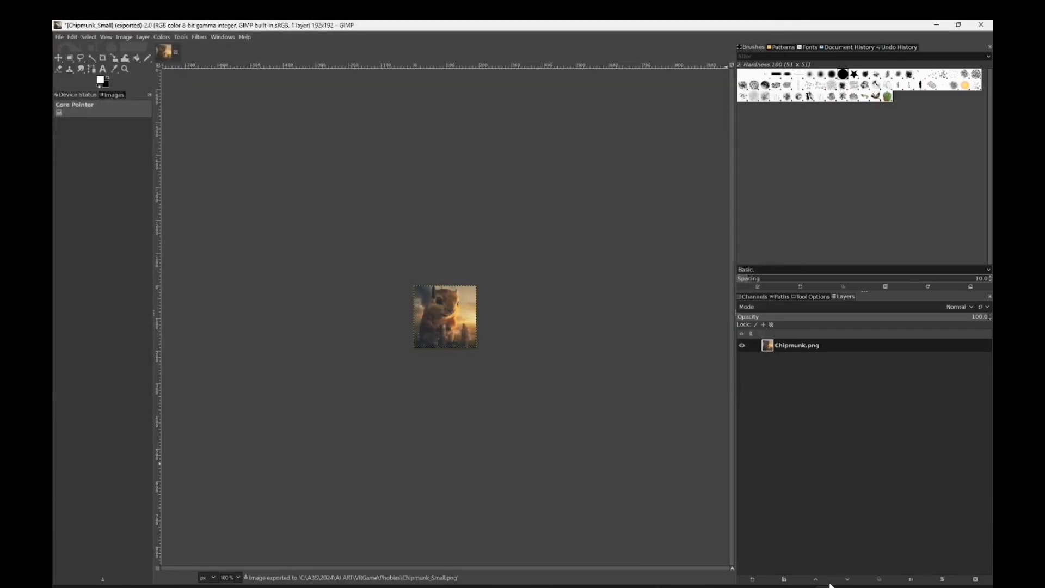
Switch to Unreal's Project Settings, set Chipmunk_Small.png from VRGame > Phobias as the project thumbnail, and close the settings
mouse_move(761, 585)
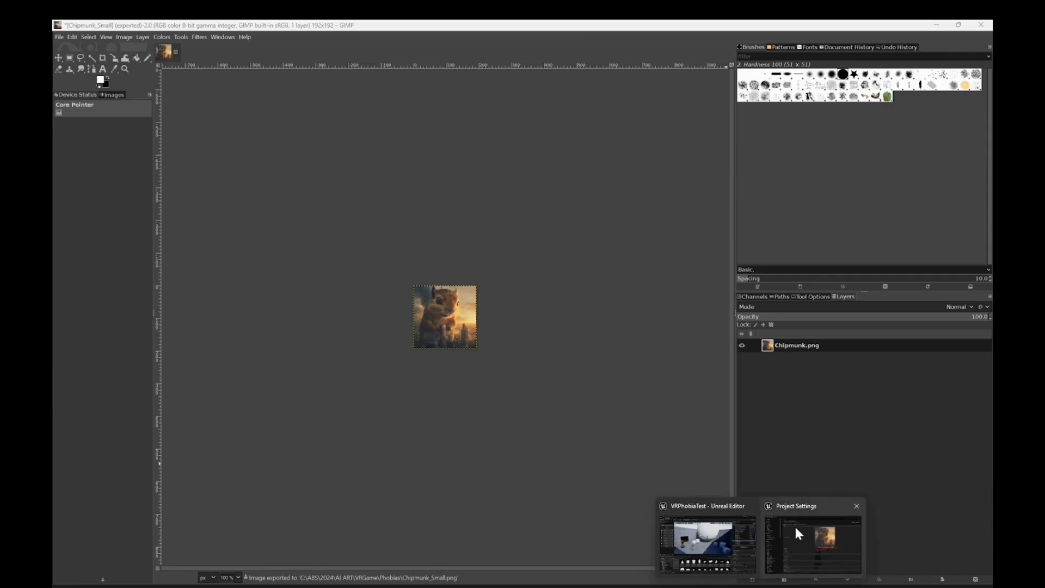
click(707, 504)
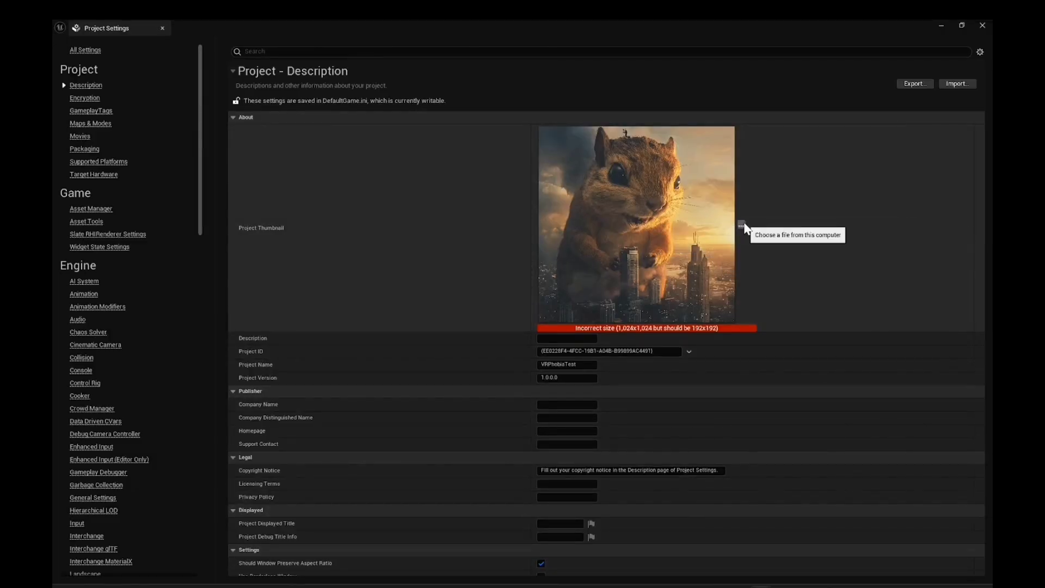
click(741, 225)
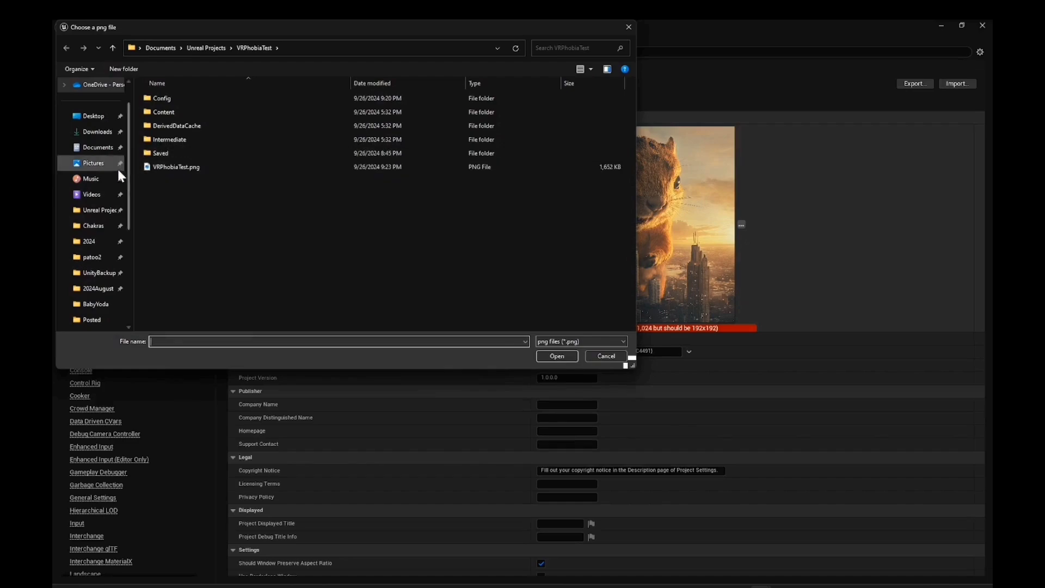
click(93, 243)
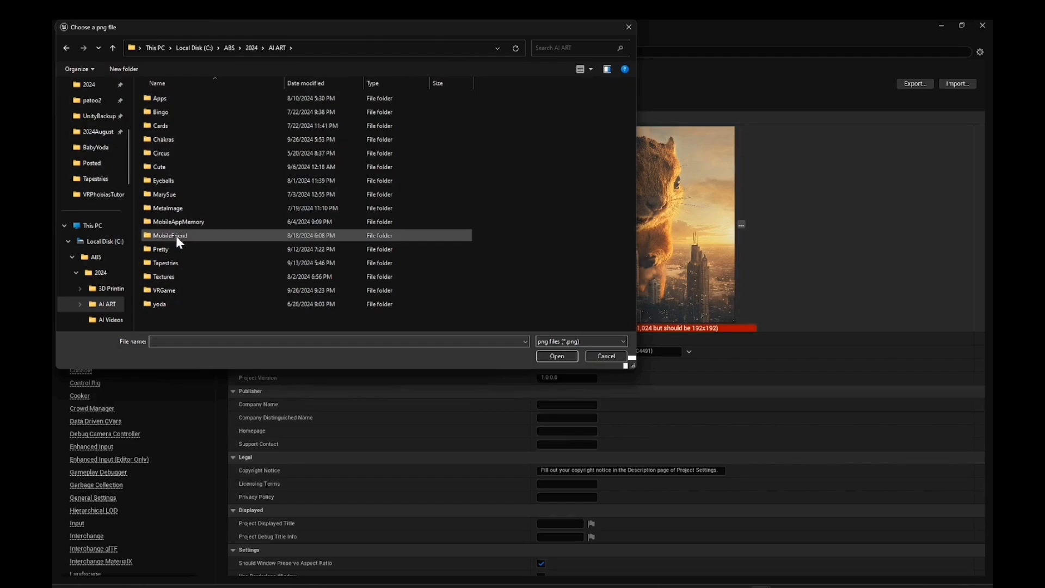
double_click(168, 289)
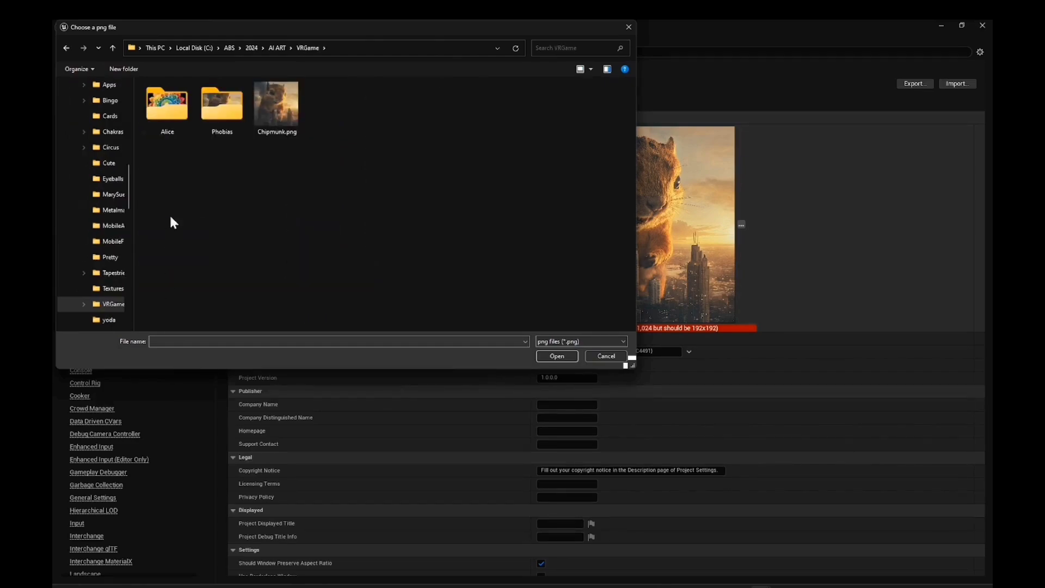
double_click(217, 106)
click(167, 103)
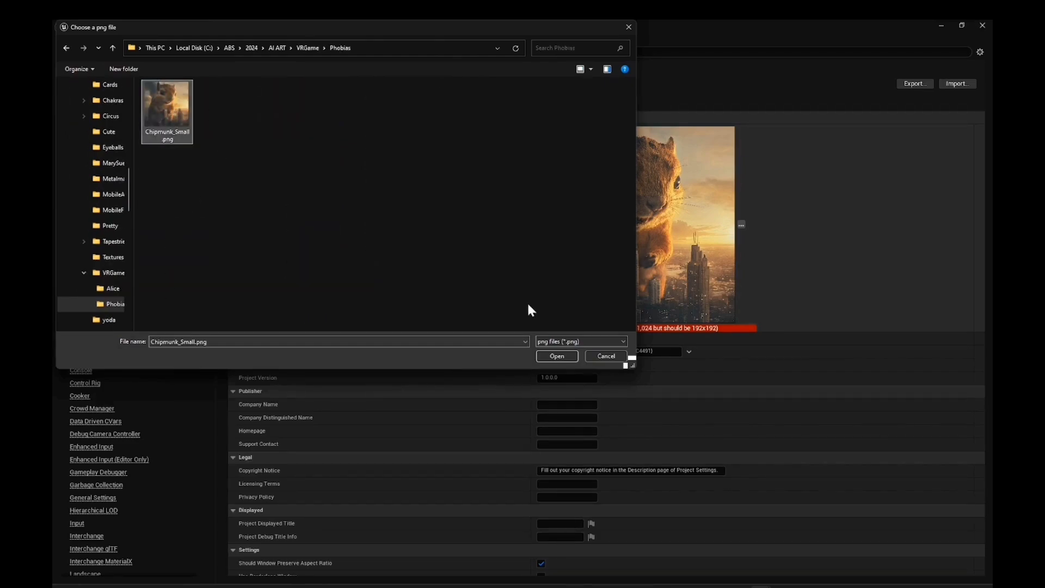
click(556, 356)
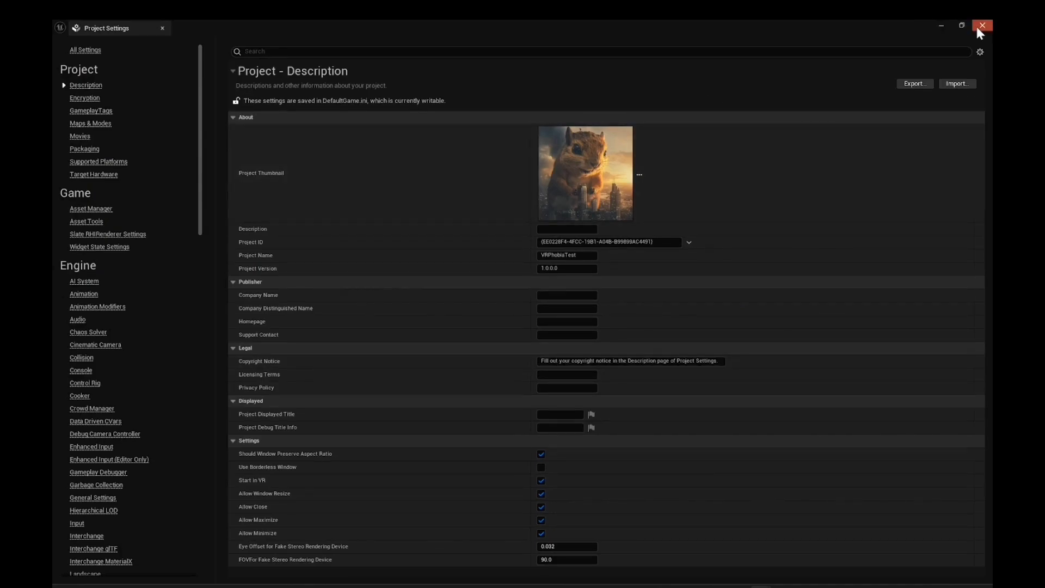
click(977, 26)
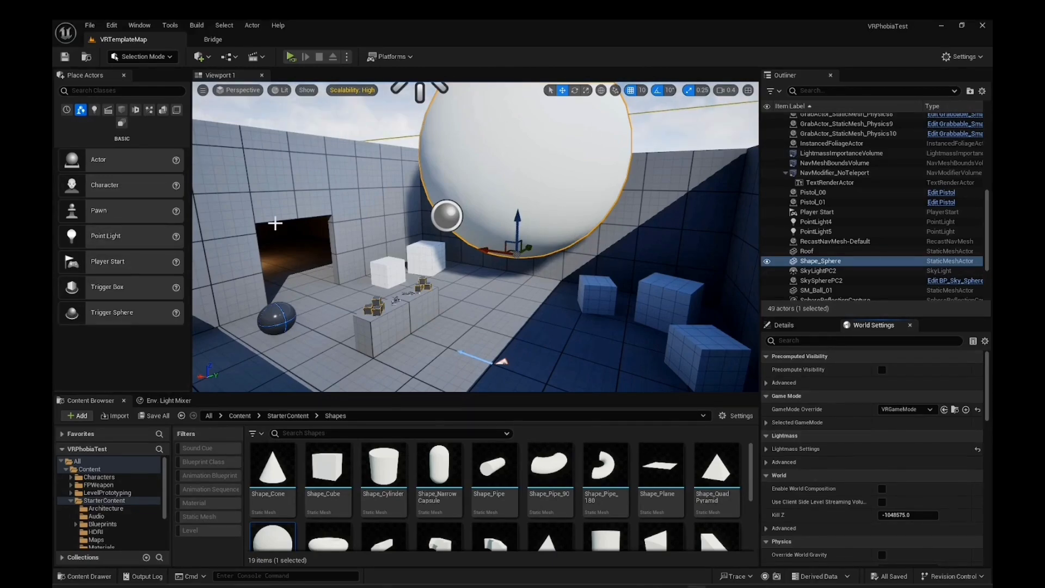
Save the current level and build only its lighting
click(91, 25)
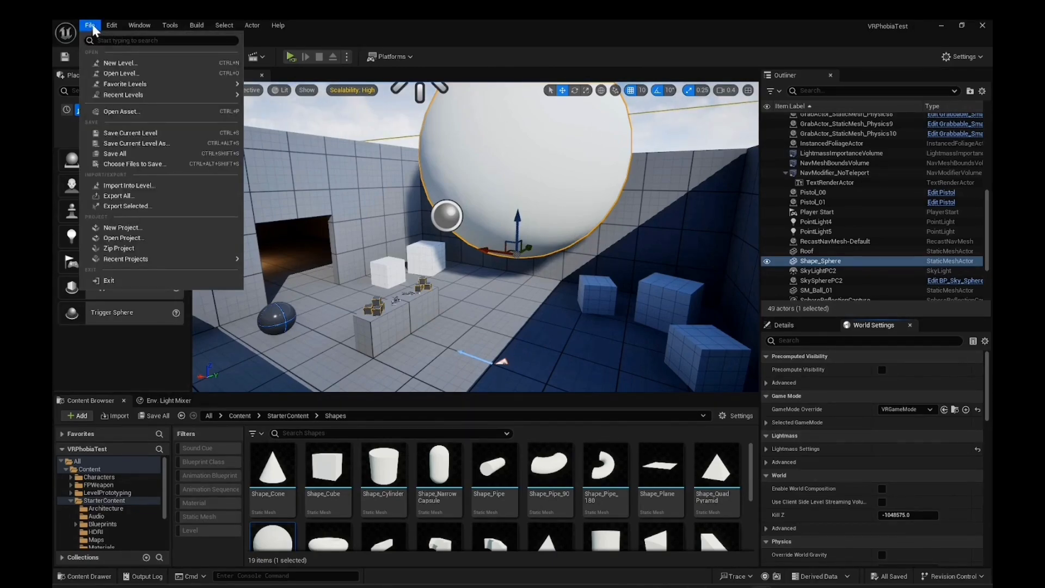
click(132, 133)
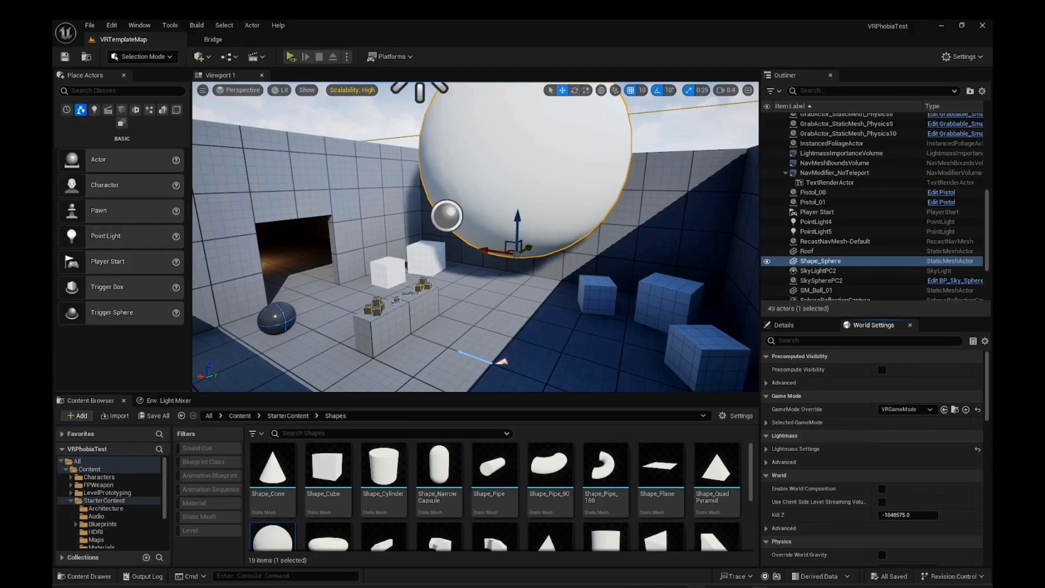
click(197, 25)
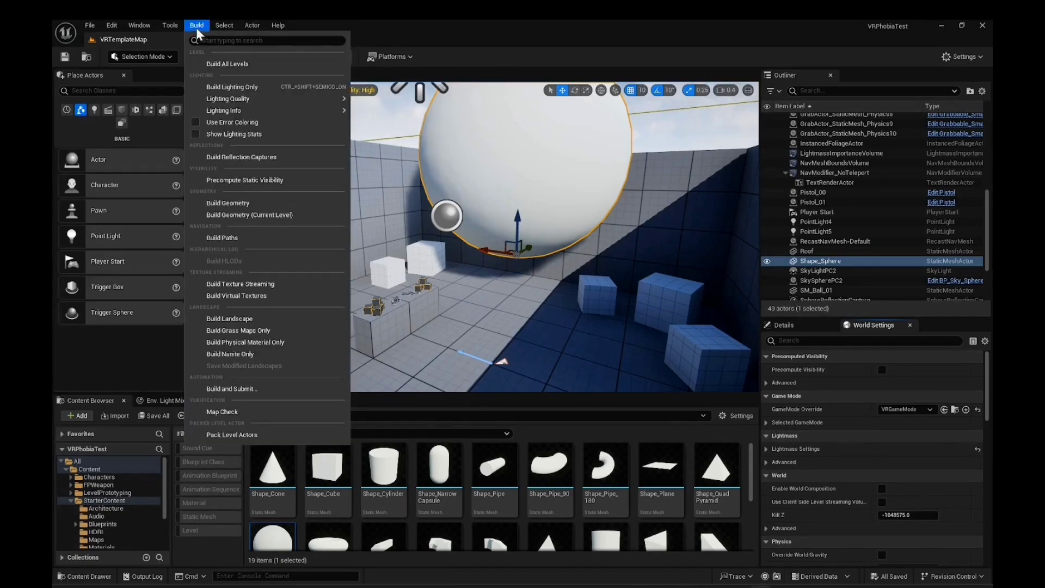
click(217, 87)
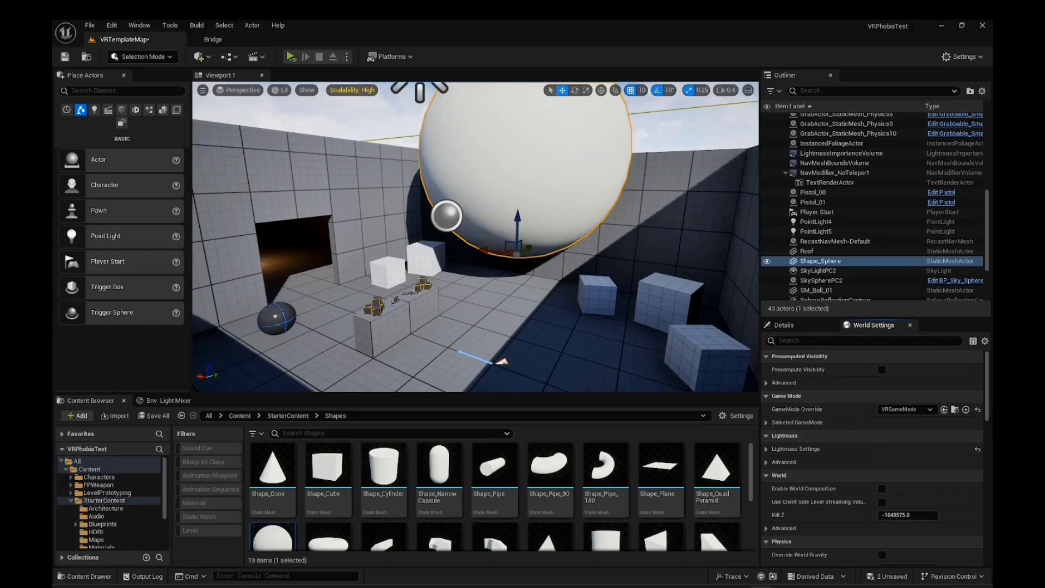
Show the Output Log window alongside the Content Browser and Env. Light Mixer
click(169, 400)
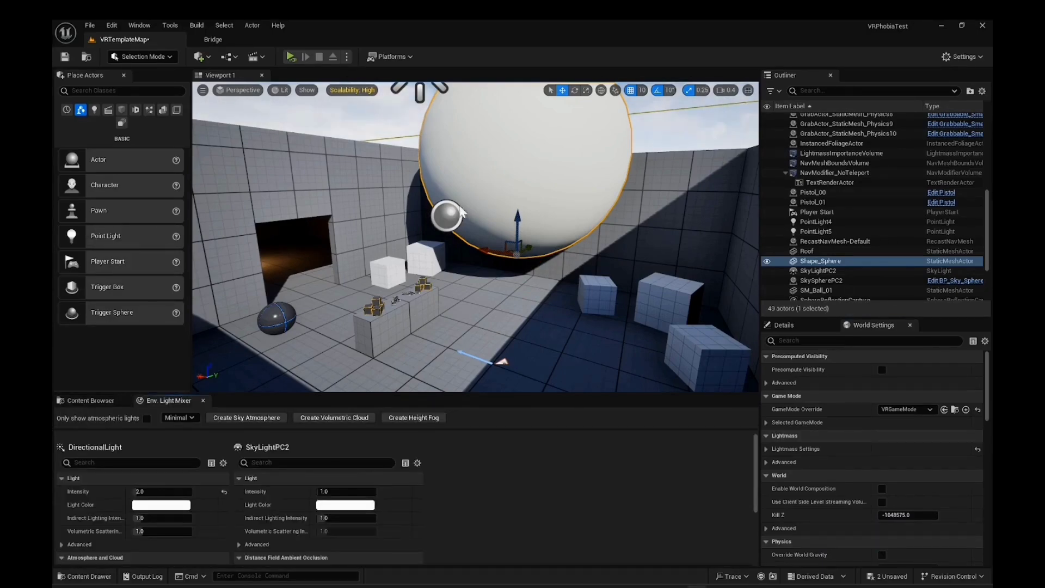
click(142, 24)
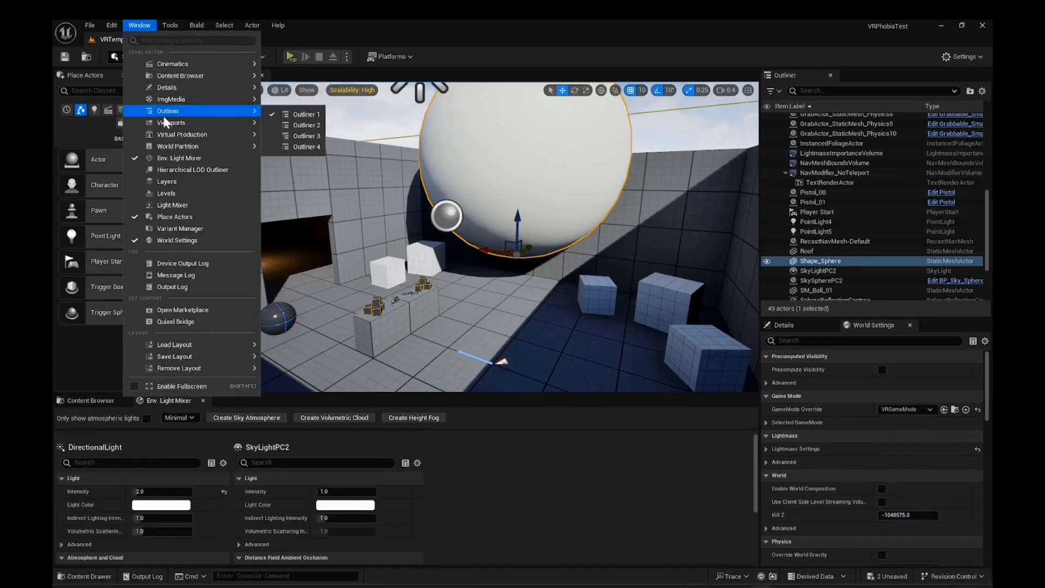
click(181, 286)
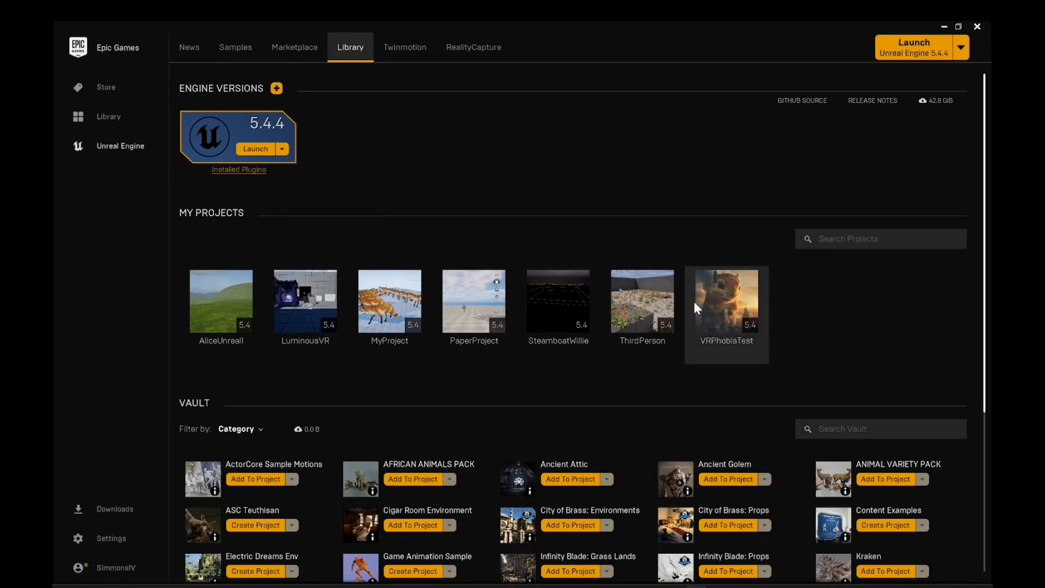
Start Package Project for Windows to inspect the destination folder chooser, and cancel it
mouse_move(703, 309)
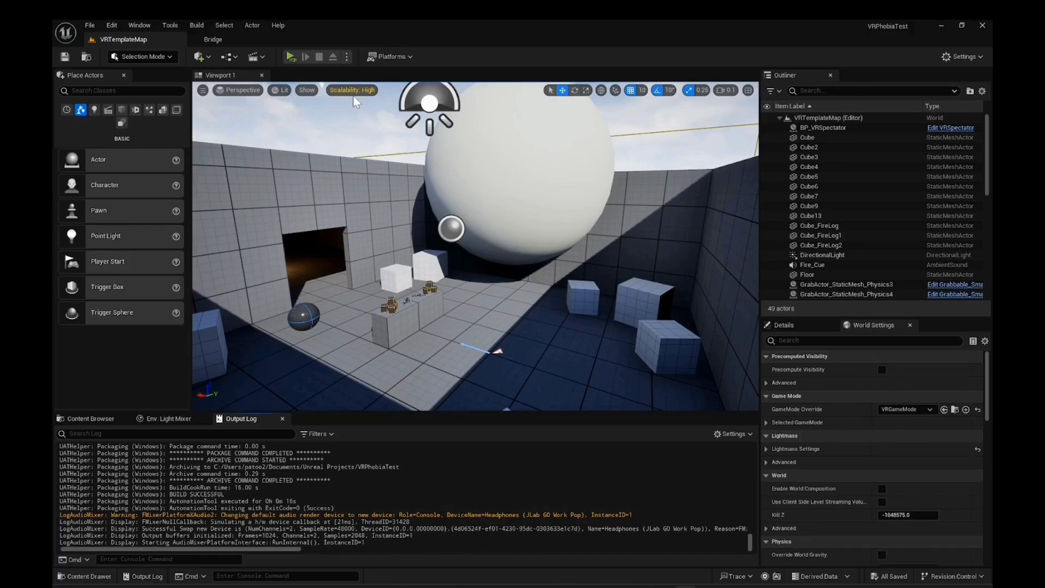
click(411, 55)
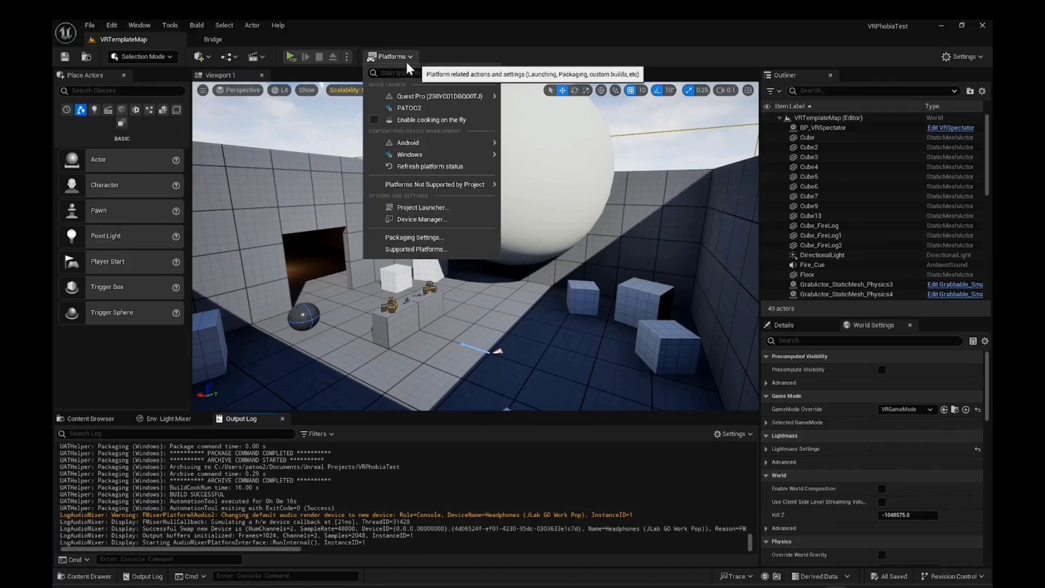
mouse_move(414, 156)
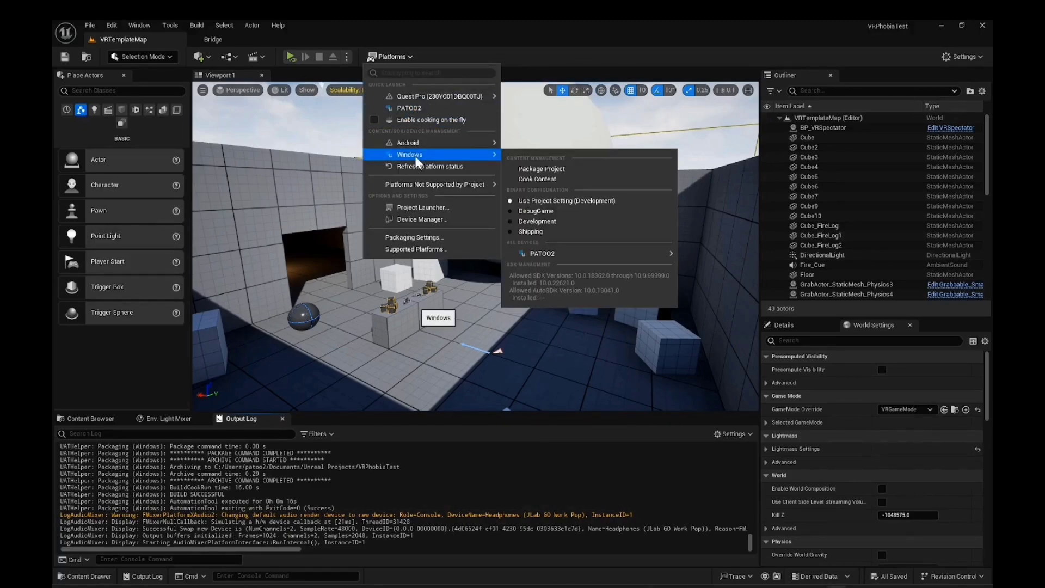
click(536, 169)
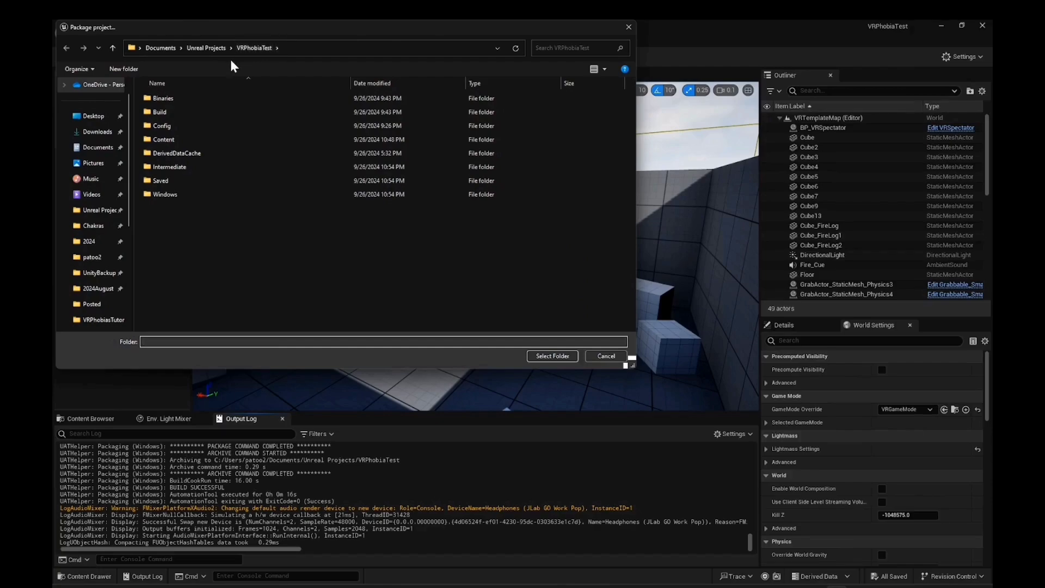
click(605, 357)
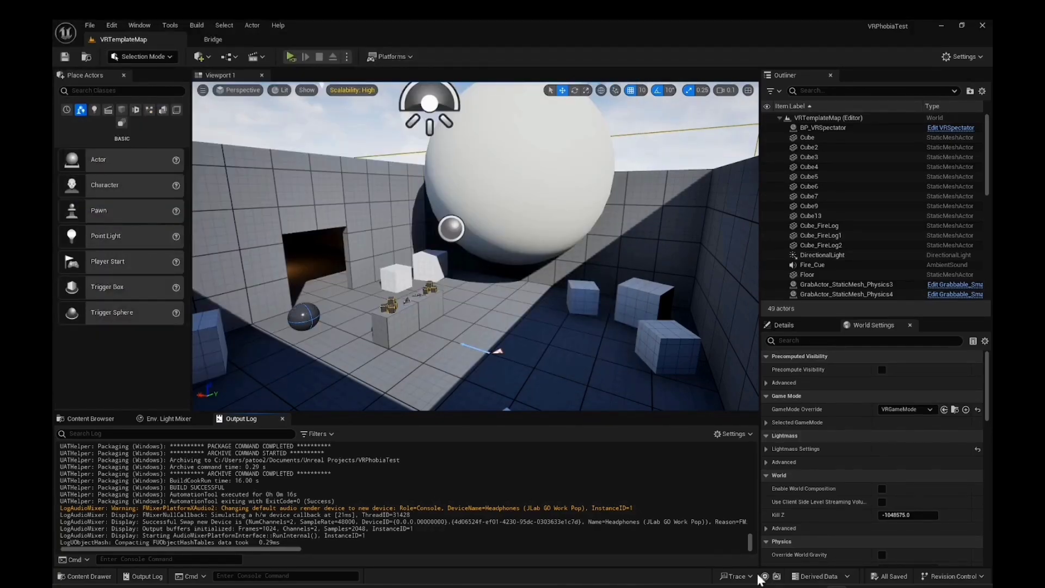
In the Epic Games Launcher, reveal the VRPhobiaTest project in its folder, close that folder window and return to the Unreal Editor
click(786, 581)
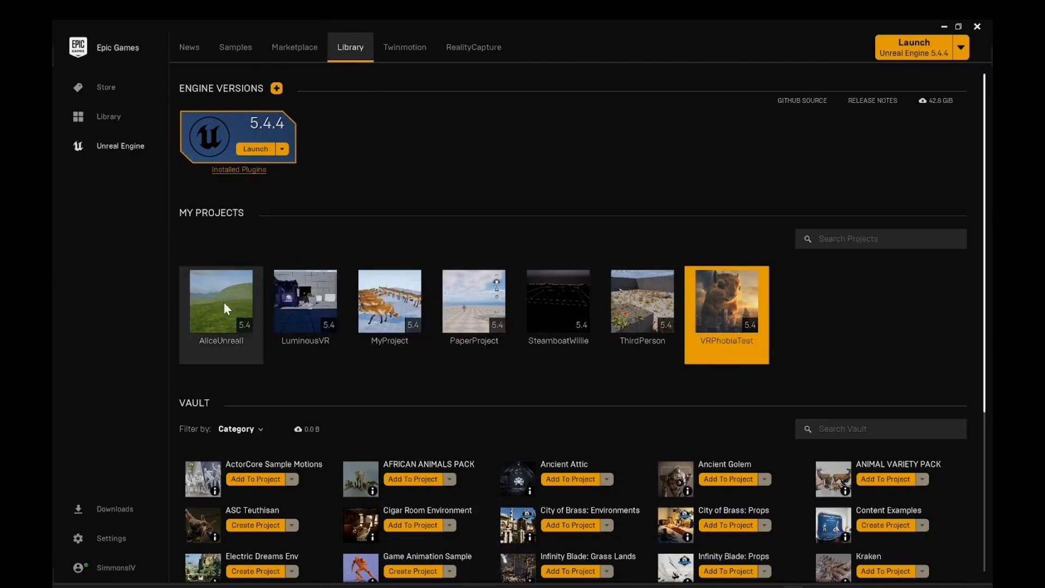
right_click(717, 303)
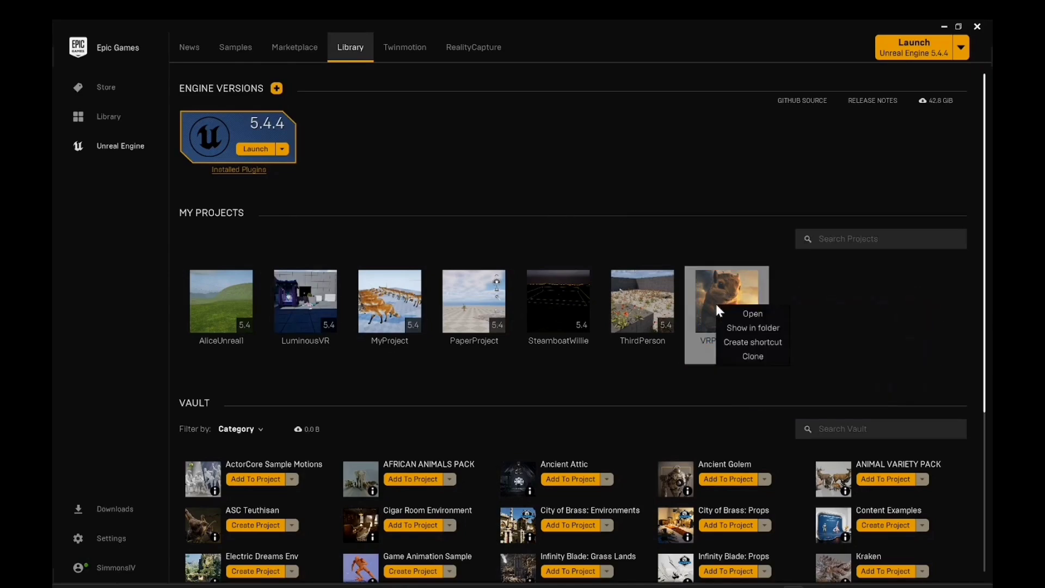
click(757, 328)
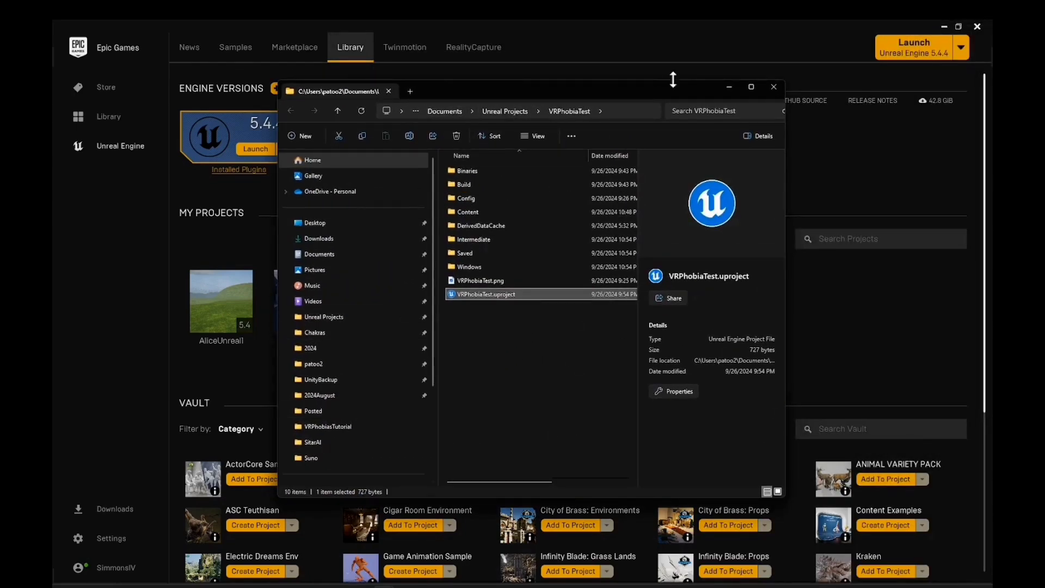
click(773, 87)
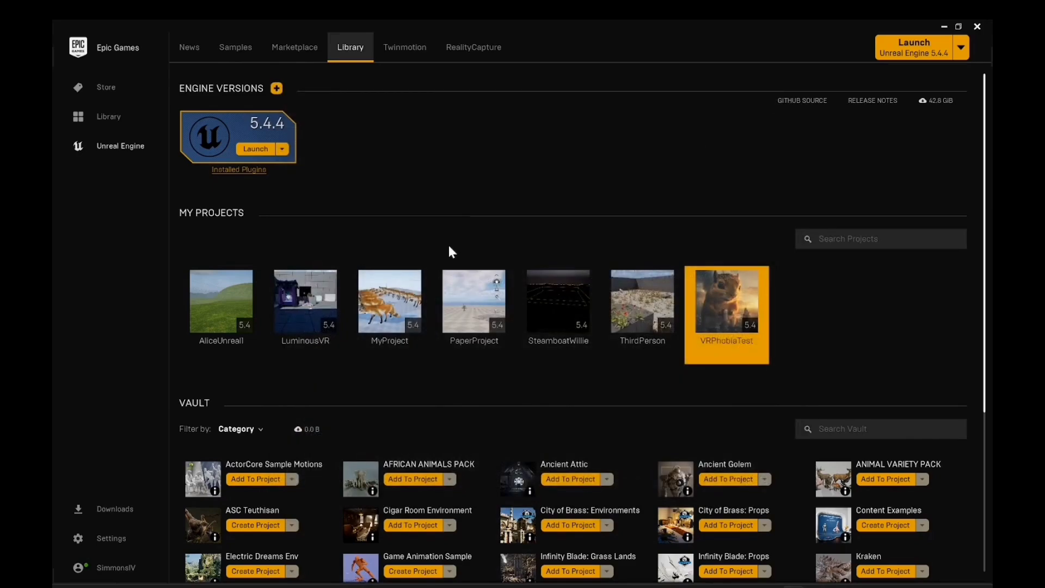
click(945, 27)
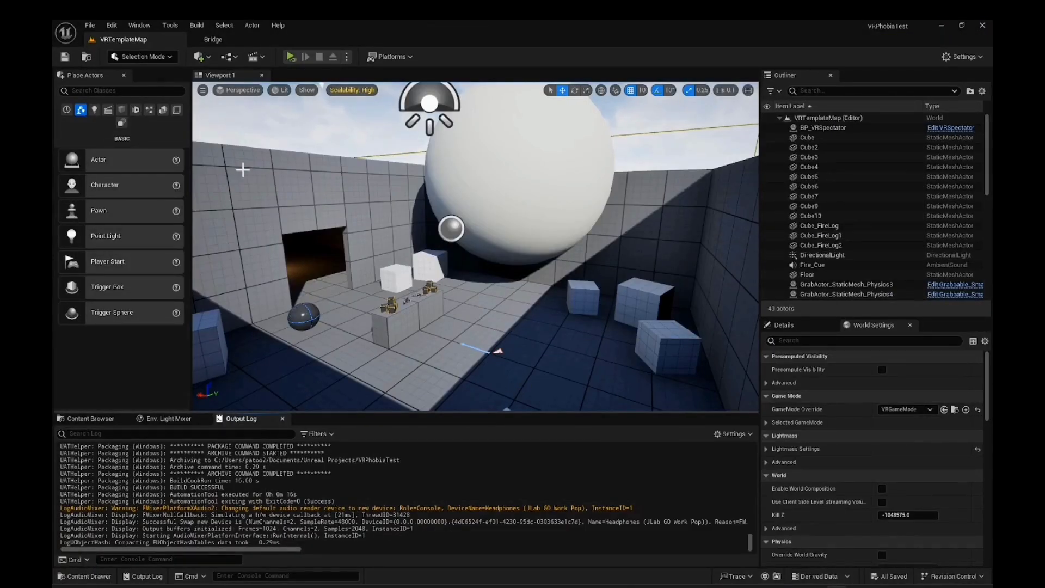
Review the play mode options and the Windows packaging command's destination folder, and cancel without packaging
click(346, 58)
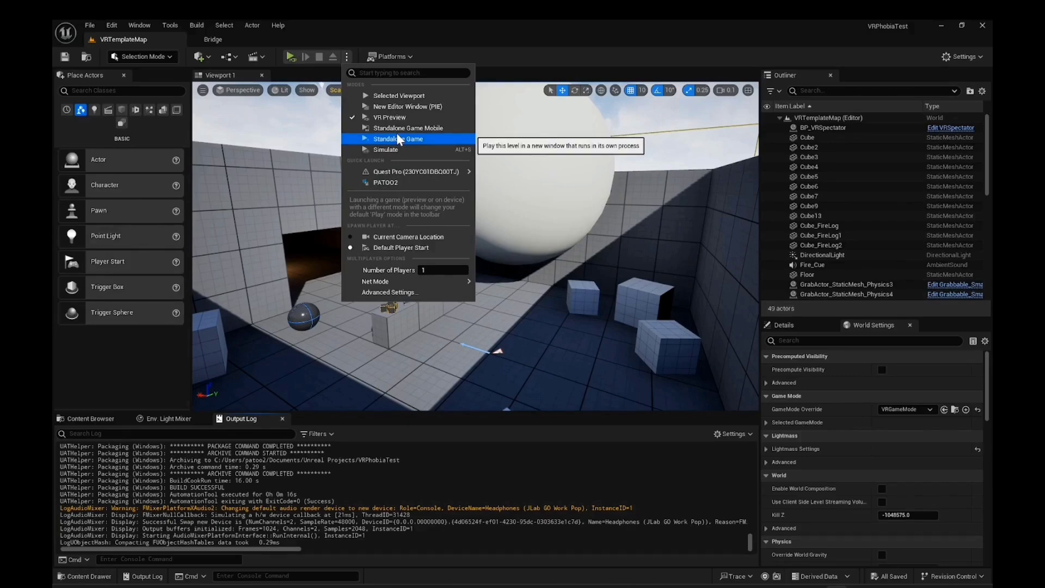
click(406, 54)
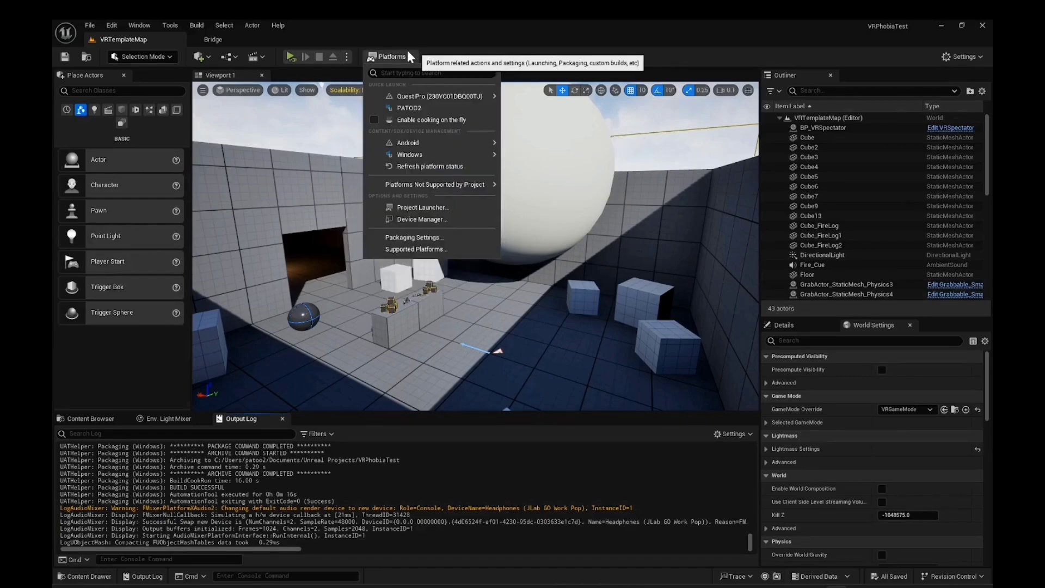
mouse_move(420, 156)
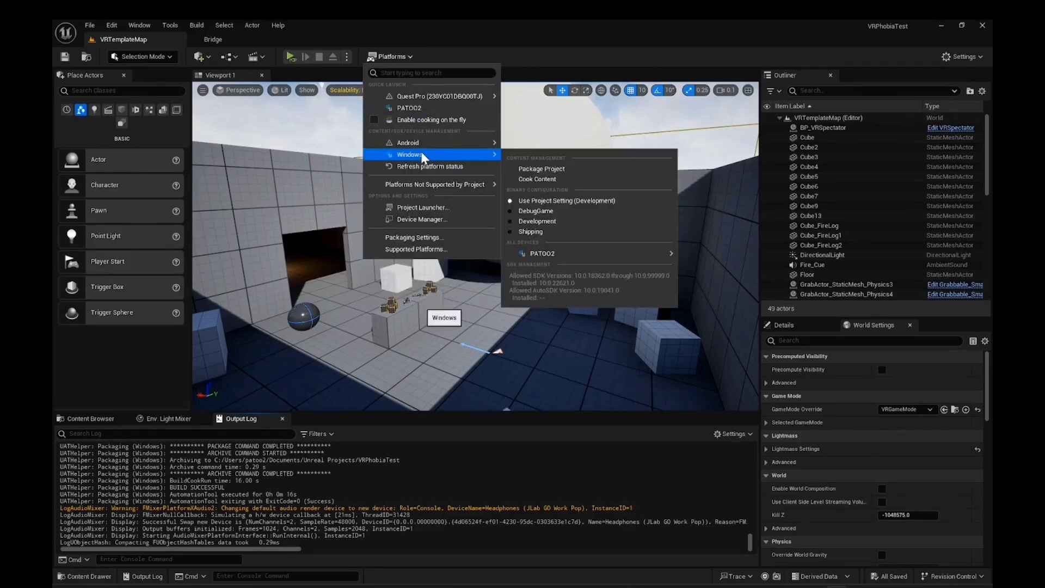
click(536, 168)
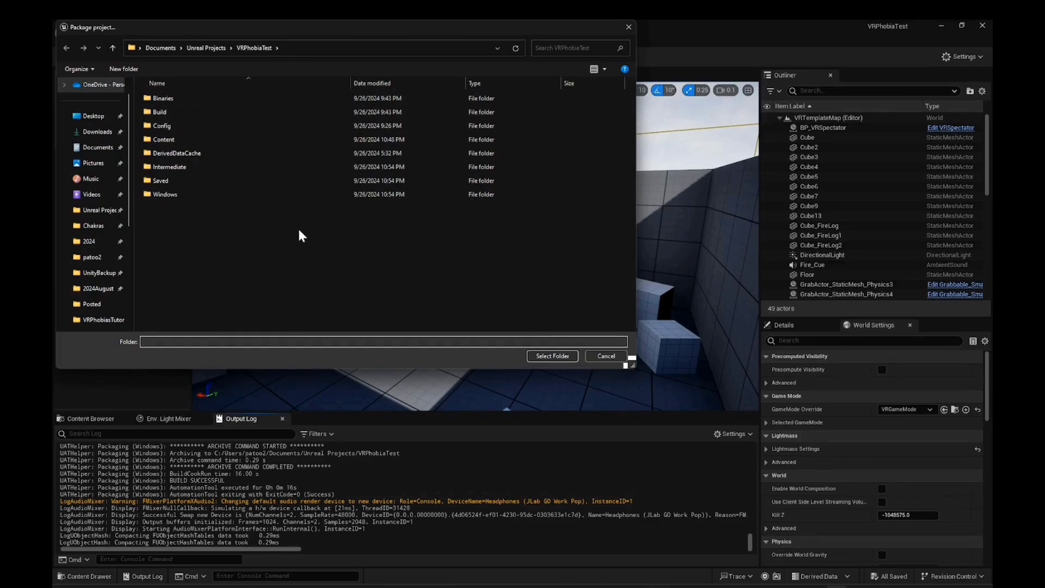
click(253, 46)
click(594, 357)
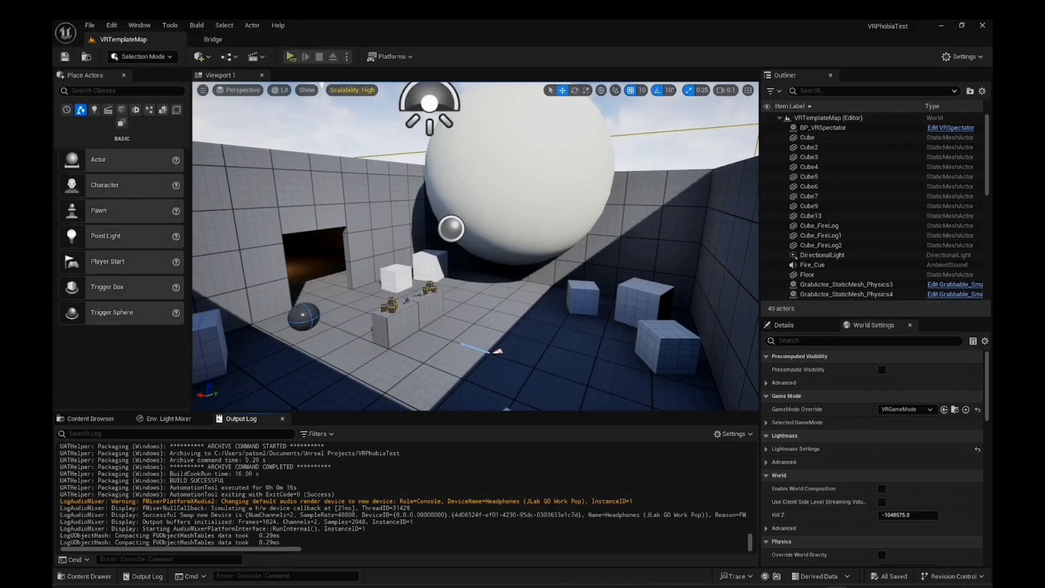
Start Package Project for Windows with the VRPhobiaTest folder as destination, and cancel it
mouse_move(751, 542)
mouse_down()
mouse_move(751, 527)
mouse_move(750, 553)
mouse_up()
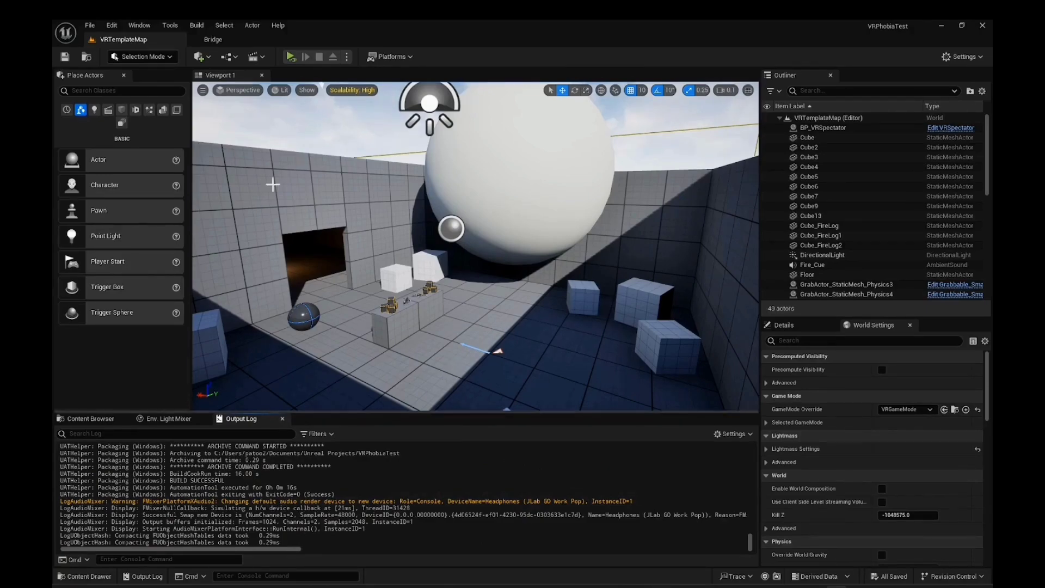
click(380, 57)
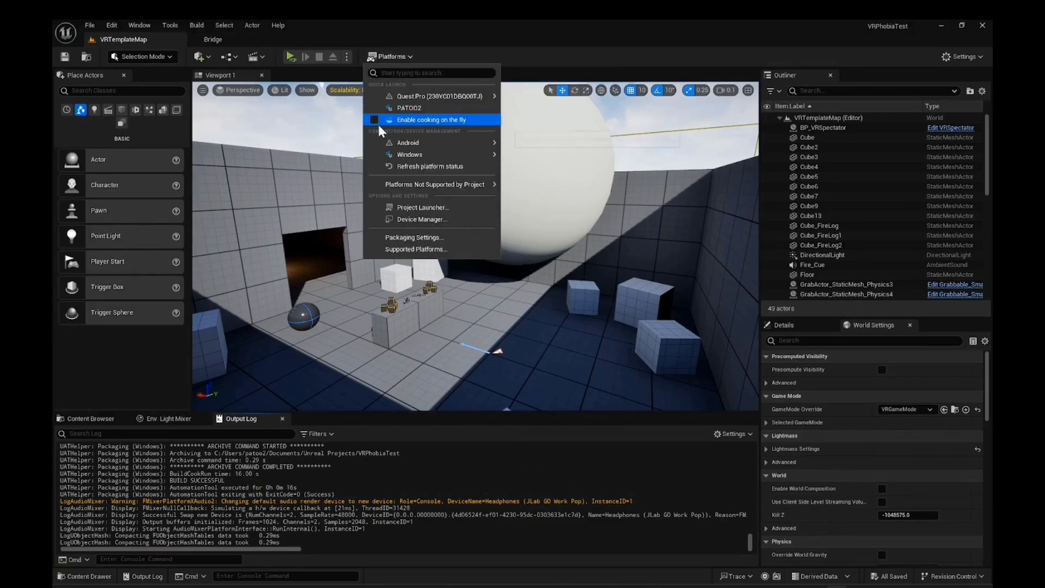
mouse_move(417, 156)
click(538, 170)
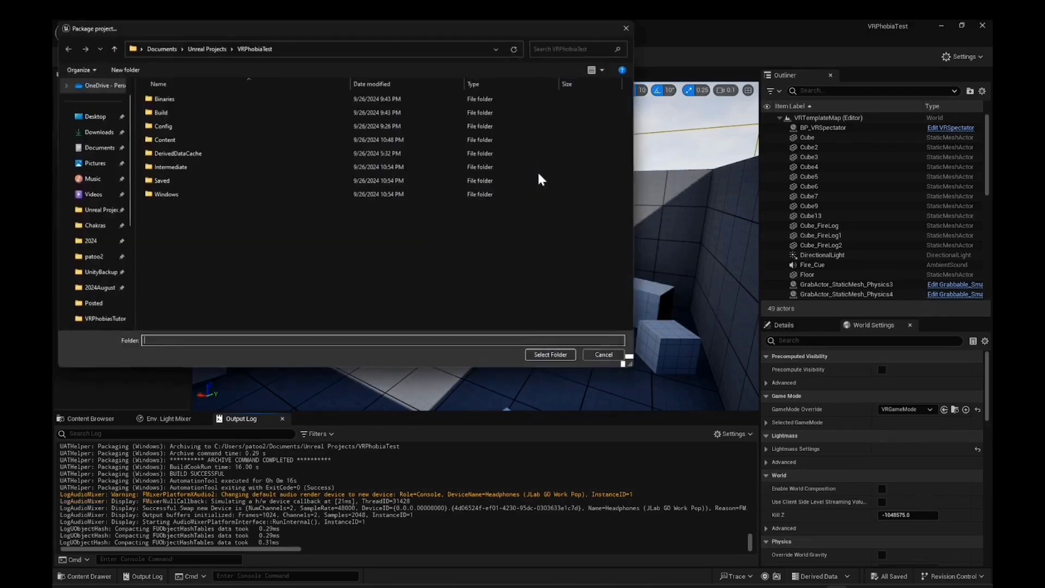
click(257, 44)
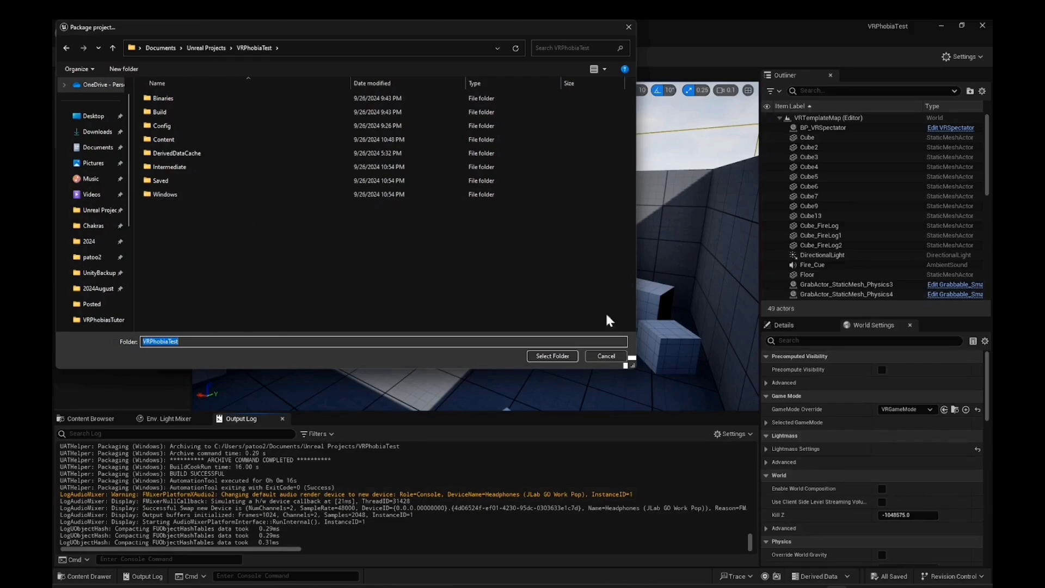
click(603, 354)
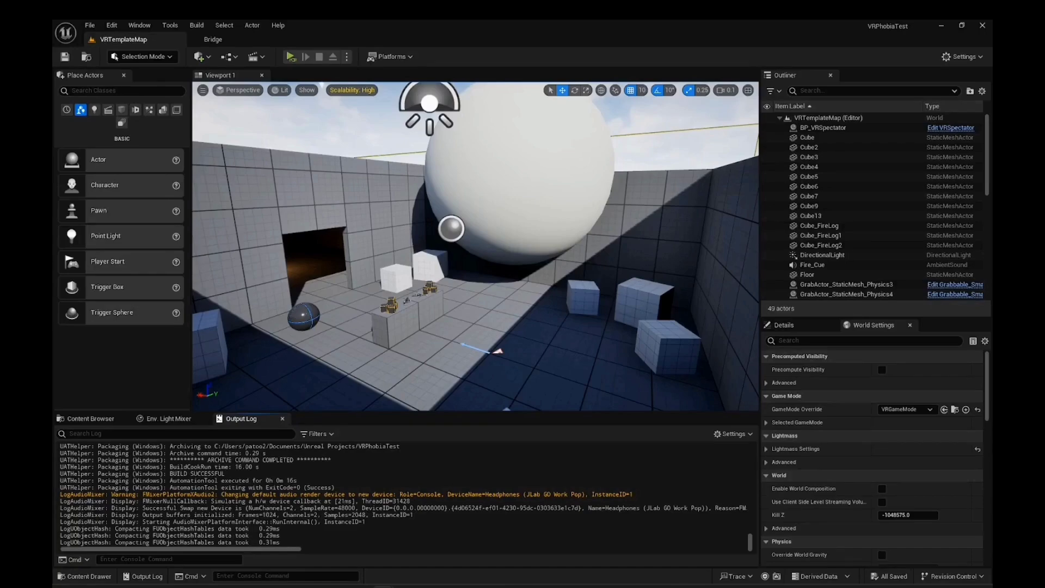
Bring the VRPhobiaTest project folder window over the editor and open its Windows build folder
drag(991, 67, 514, 81)
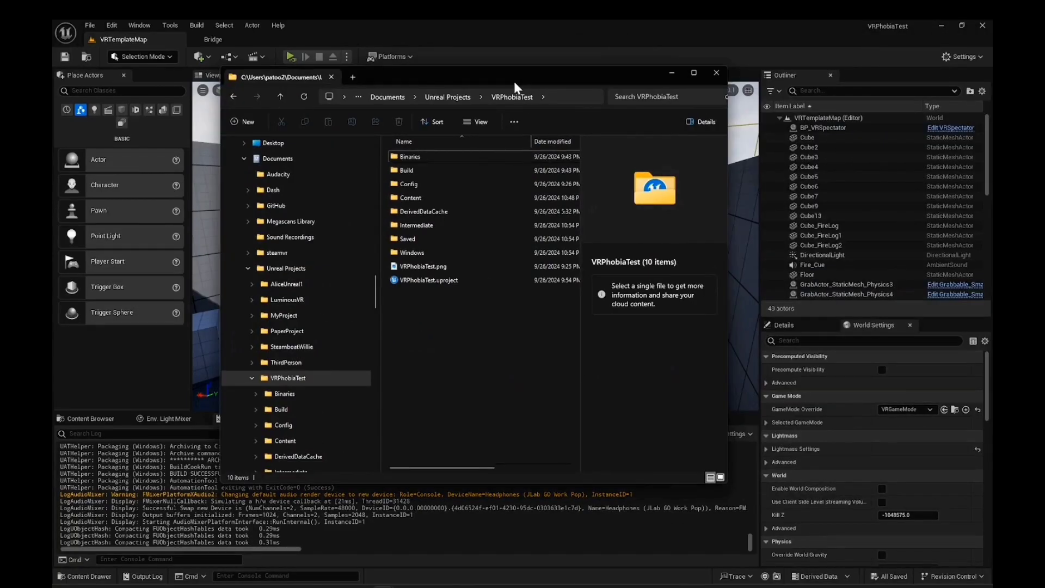
double_click(425, 252)
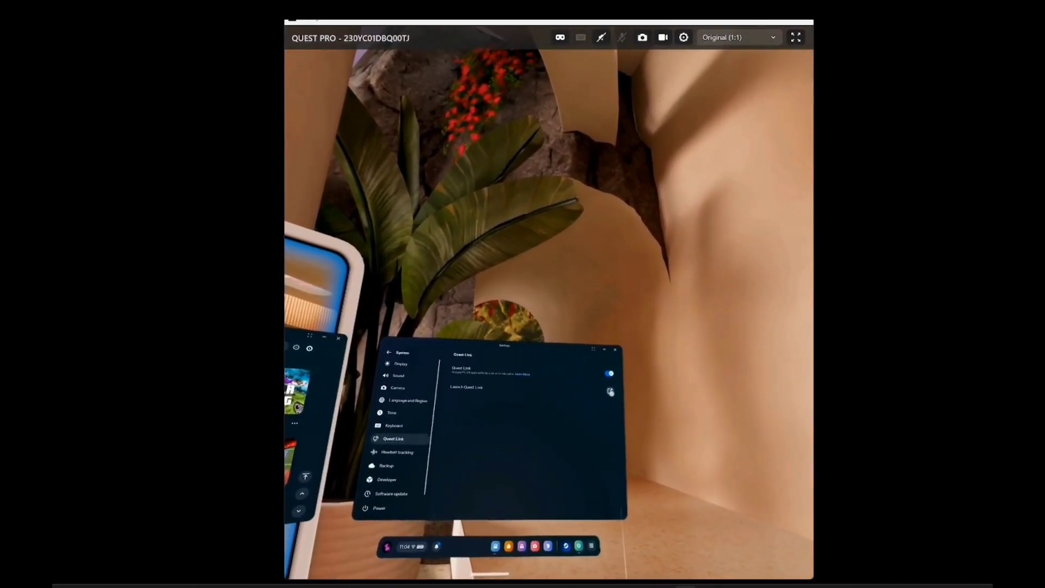
Launch Quest Link from the Quest Pro headset's system settings with the available PC
click(610, 391)
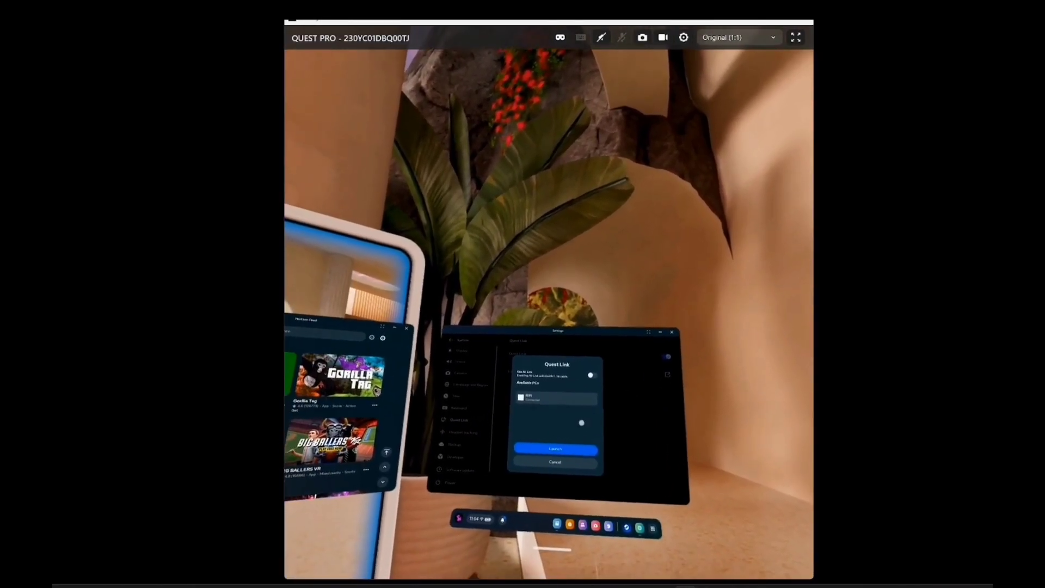
click(555, 448)
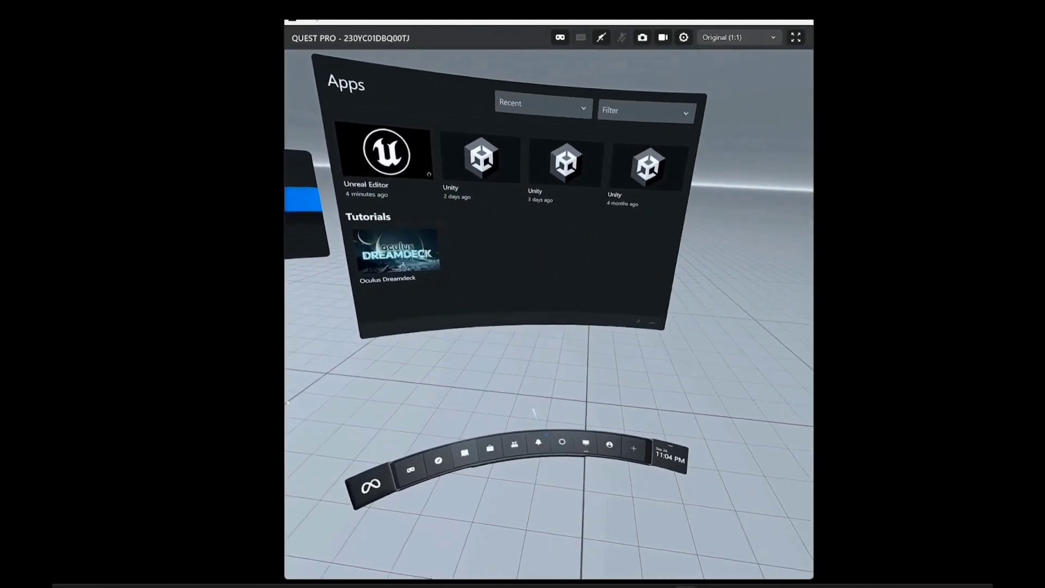
Show the Monitor 1 desktop inside the headset and play the VRTemplateMap level from the Unreal Editor
click(564, 452)
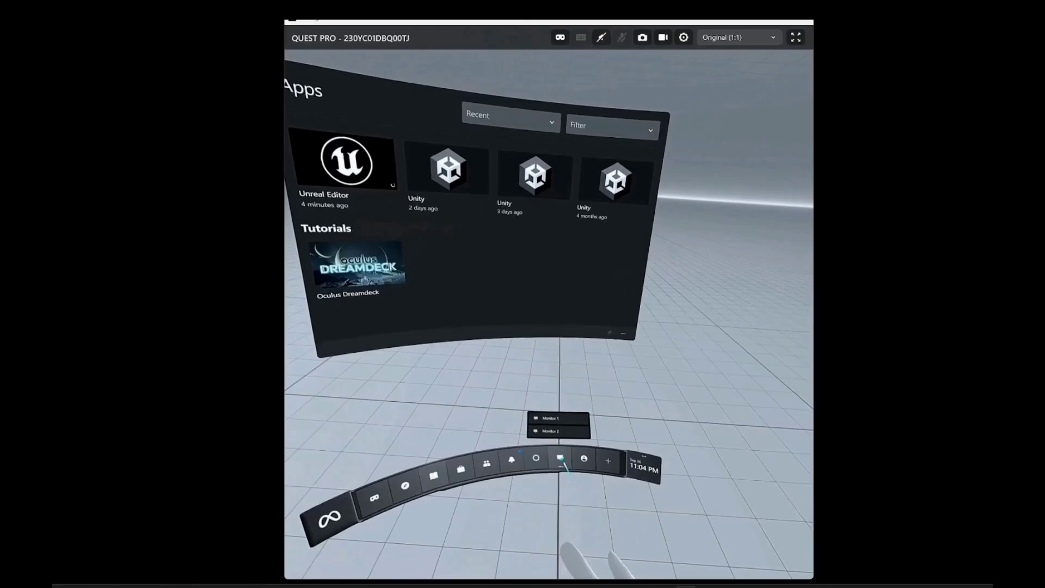
click(553, 421)
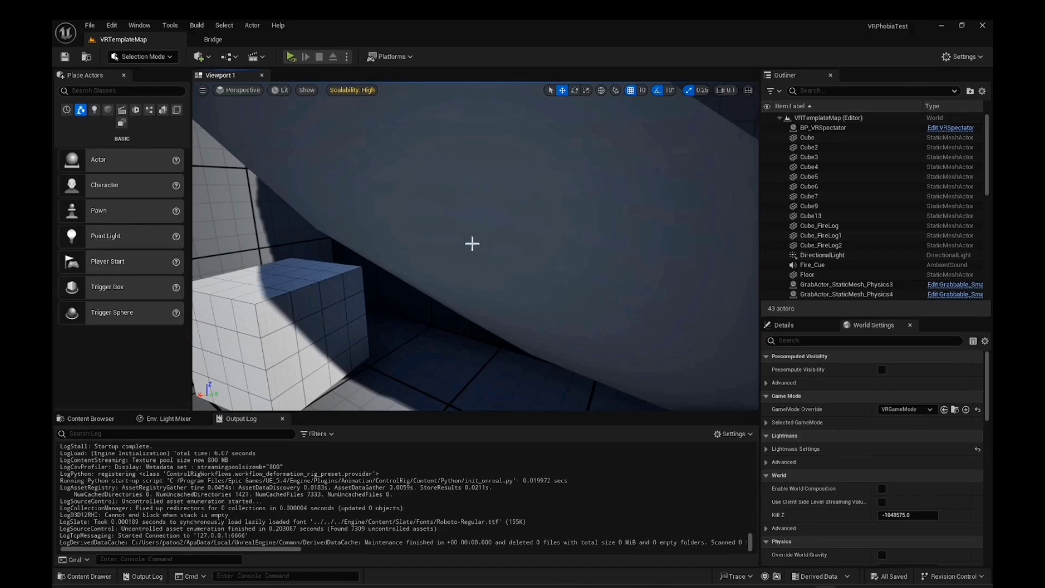
click(291, 57)
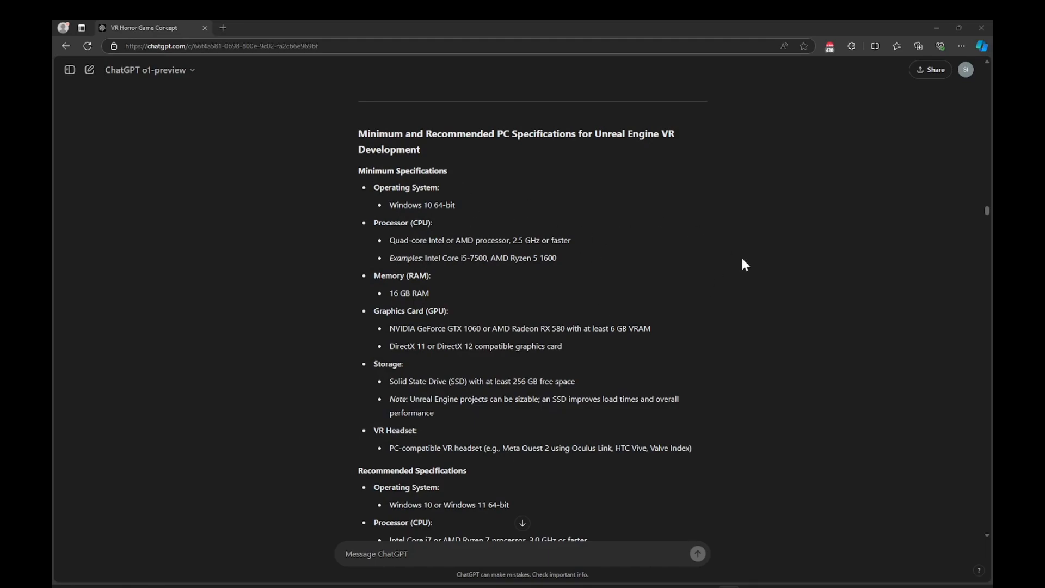
Switch to ChatGPT and review the minimum and recommended PC specifications for Unreal Engine VR development, including why they matter and the additional recommendations
scroll(744, 264, down, 1)
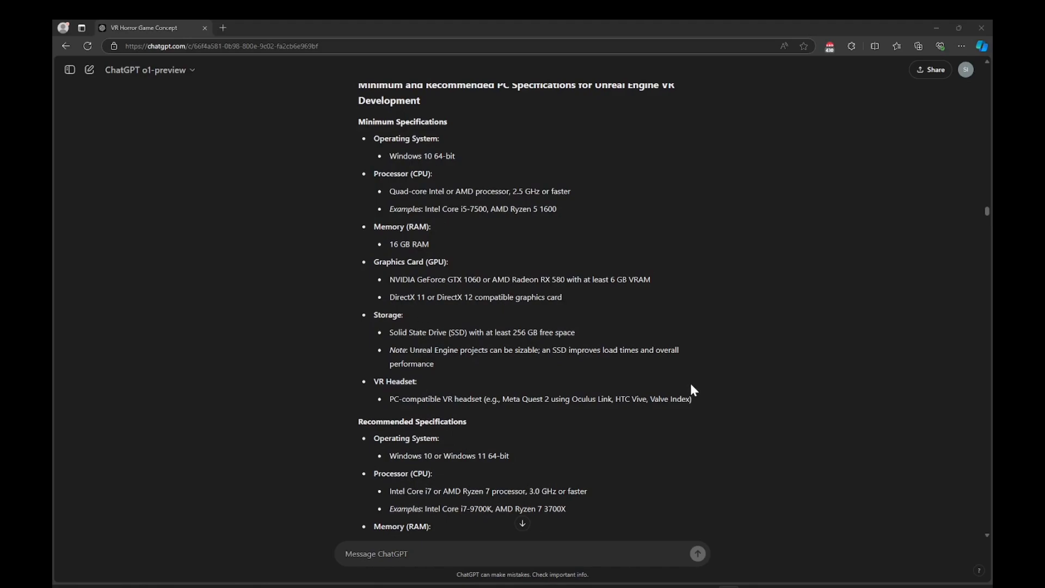
scroll(768, 370, down, 3)
scroll(769, 373, down, 2)
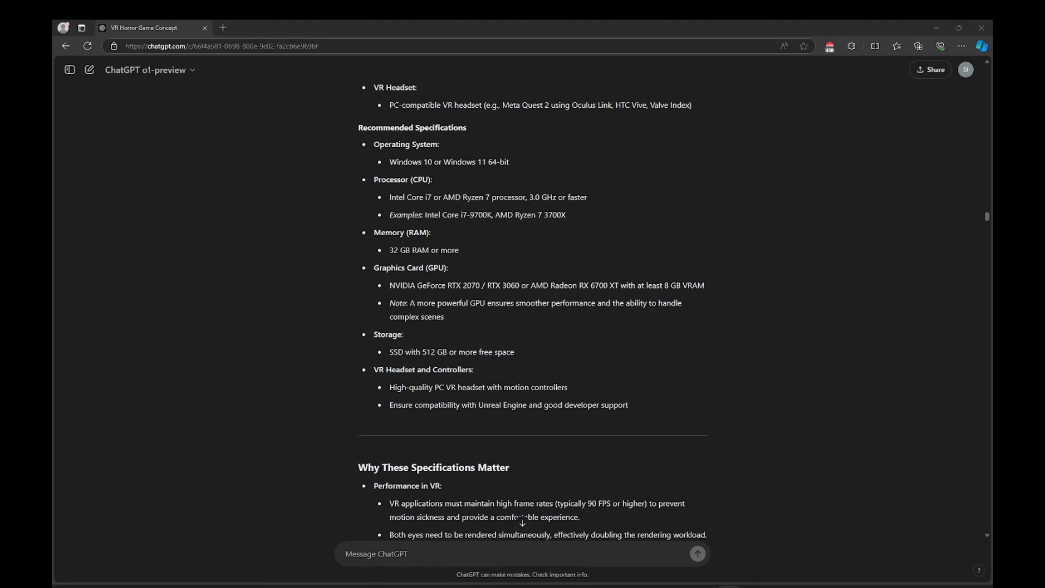
scroll(668, 402, up, 6)
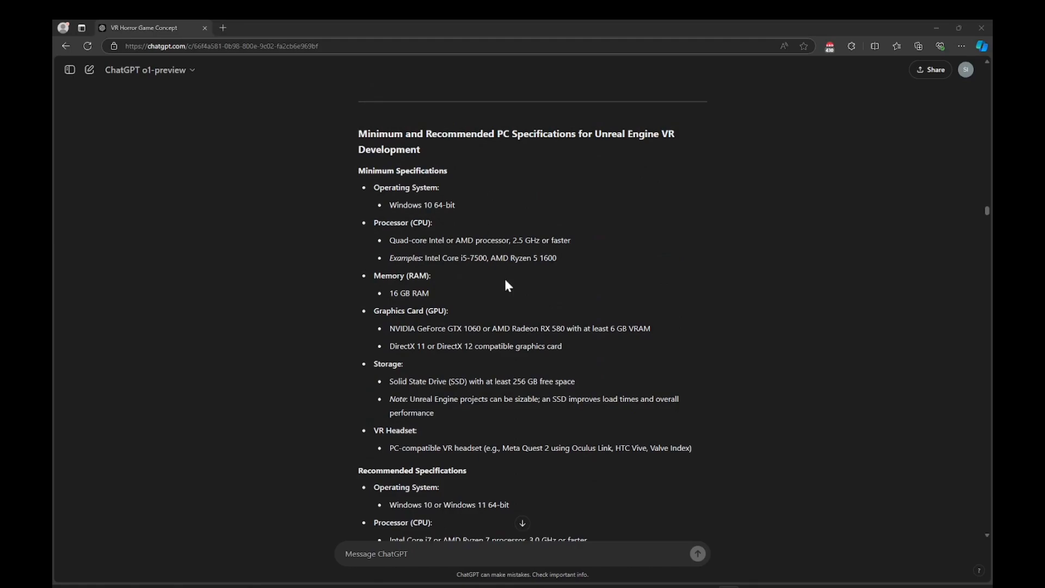
scroll(765, 390, down, 5)
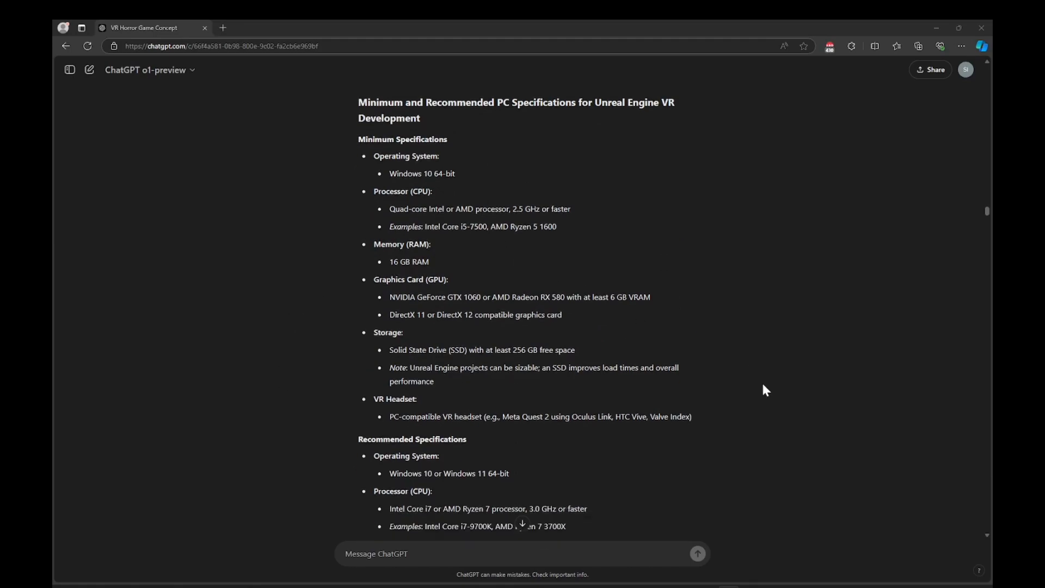
scroll(765, 390, down, 1)
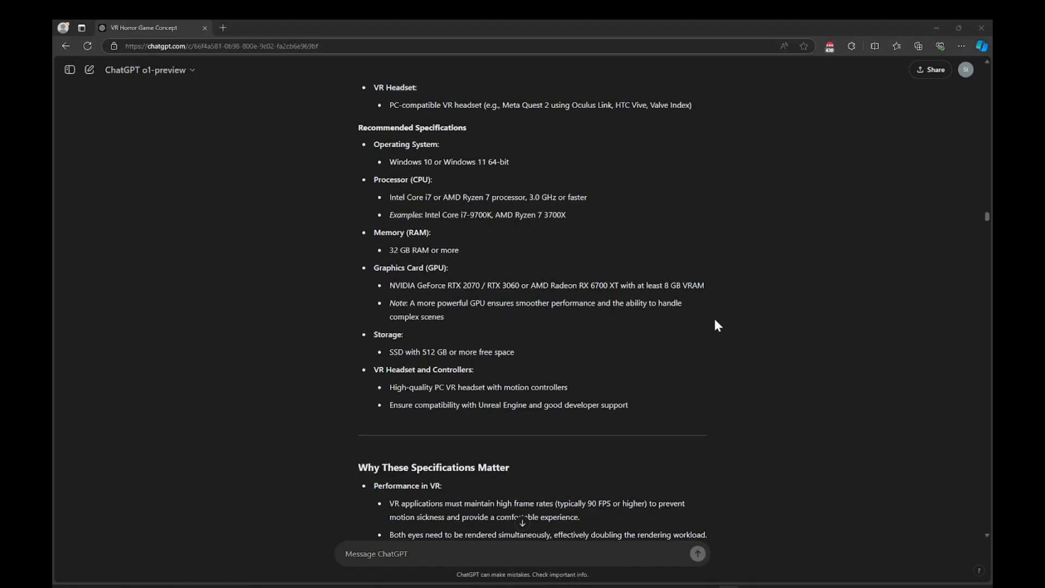
scroll(774, 337, down, 4)
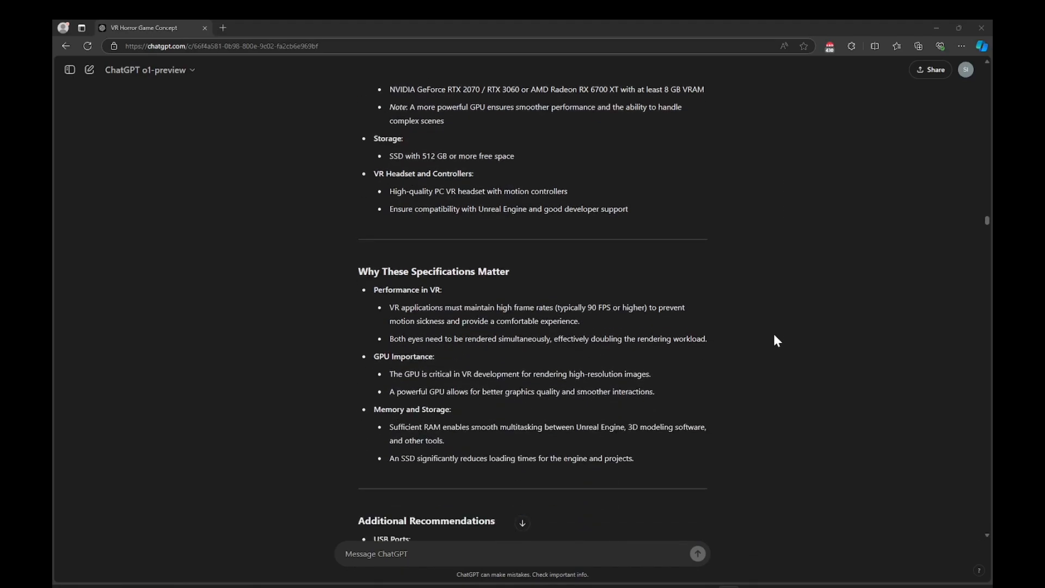
scroll(774, 339, down, 1)
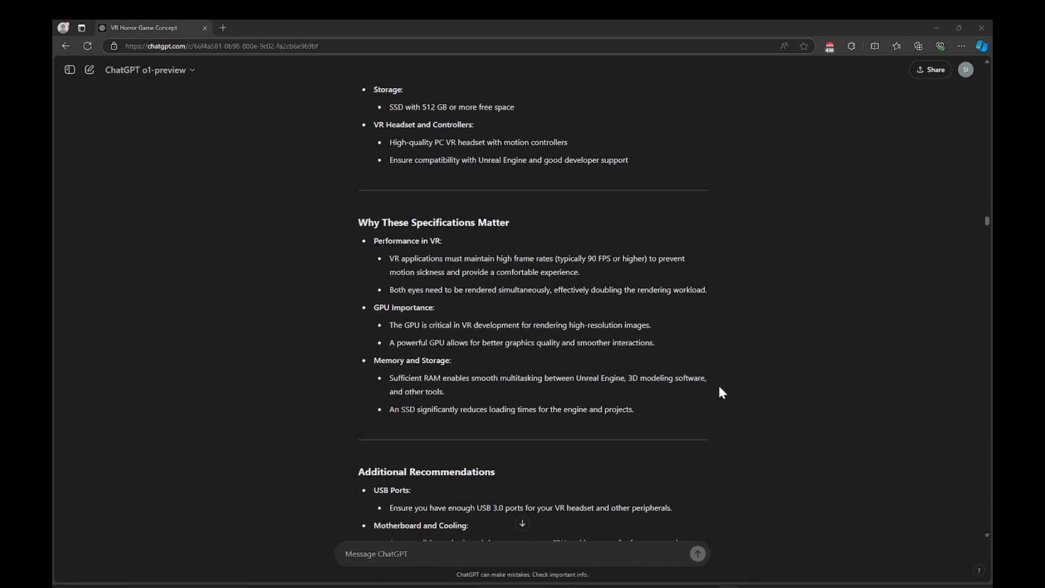
scroll(728, 392, down, 5)
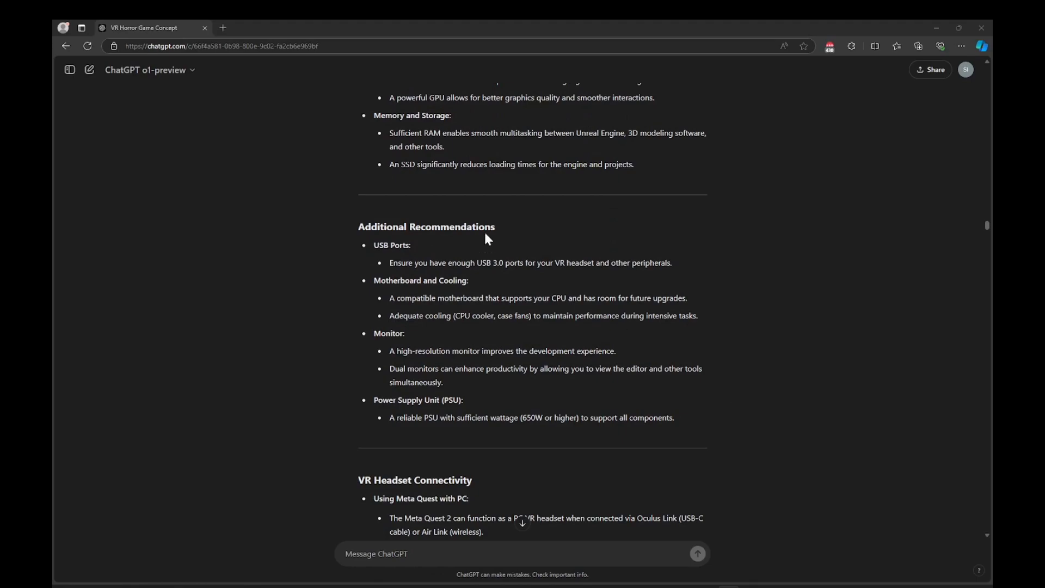